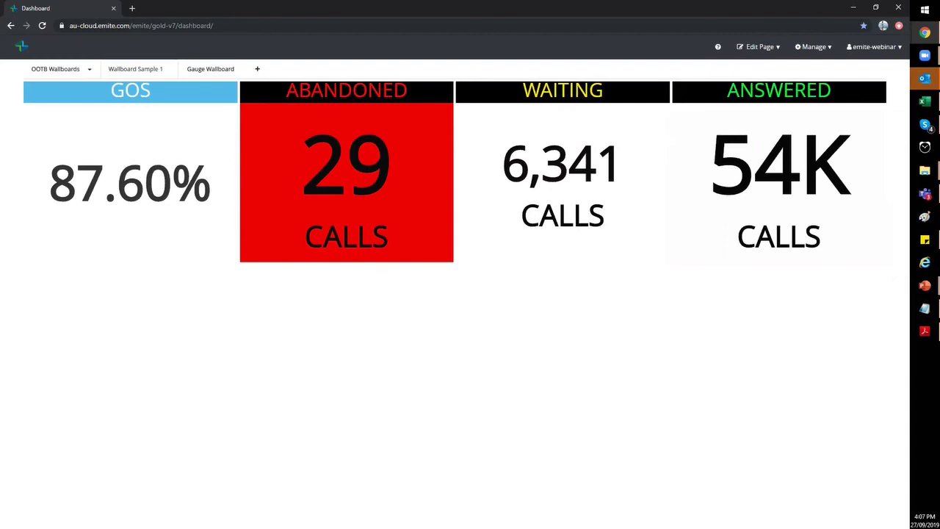
- Review the Command Center and Grid Wallboard pages of the OOTB Wallboards
left_click(87, 72)
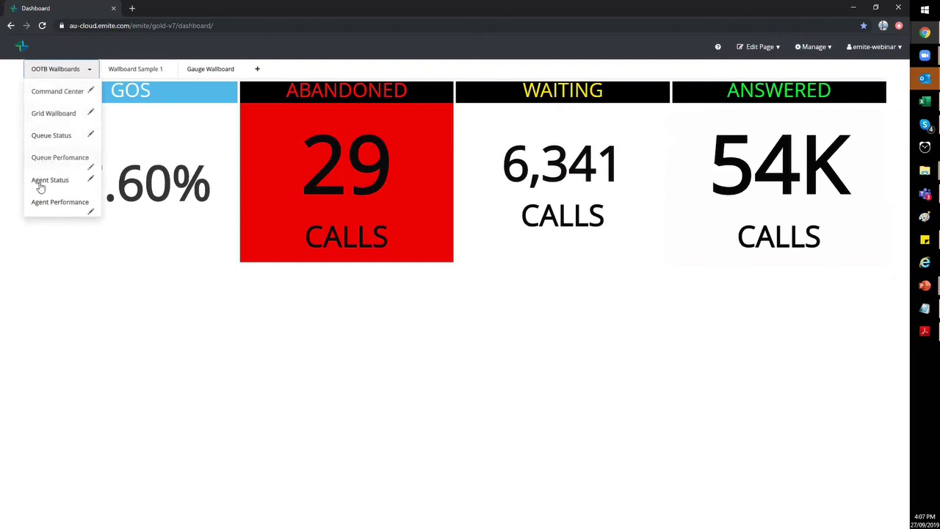
left_click(61, 99)
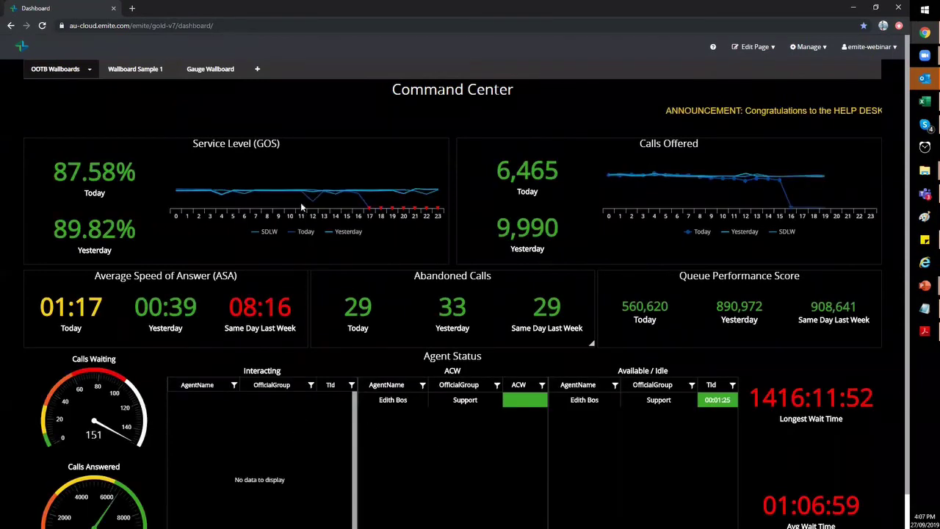
mouse_move(523, 286)
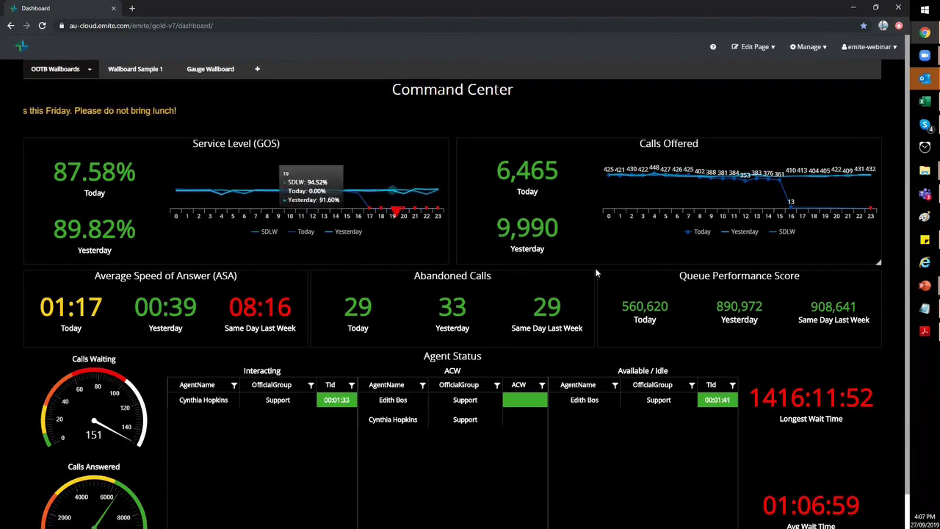
mouse_move(578, 376)
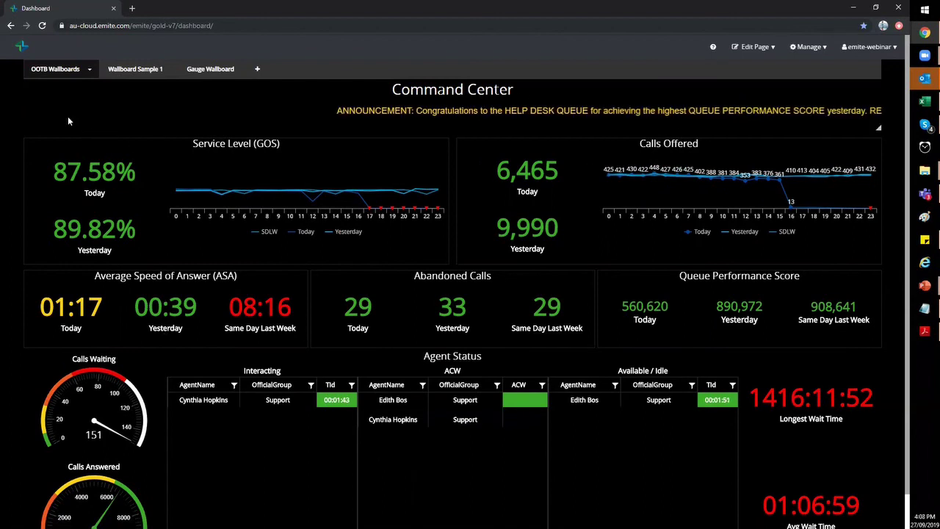
left_click(86, 69)
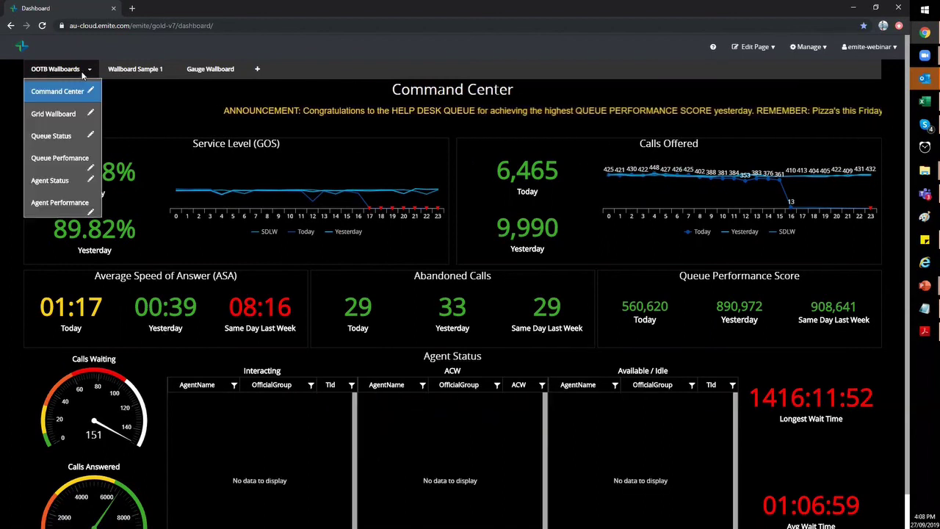
left_click(59, 117)
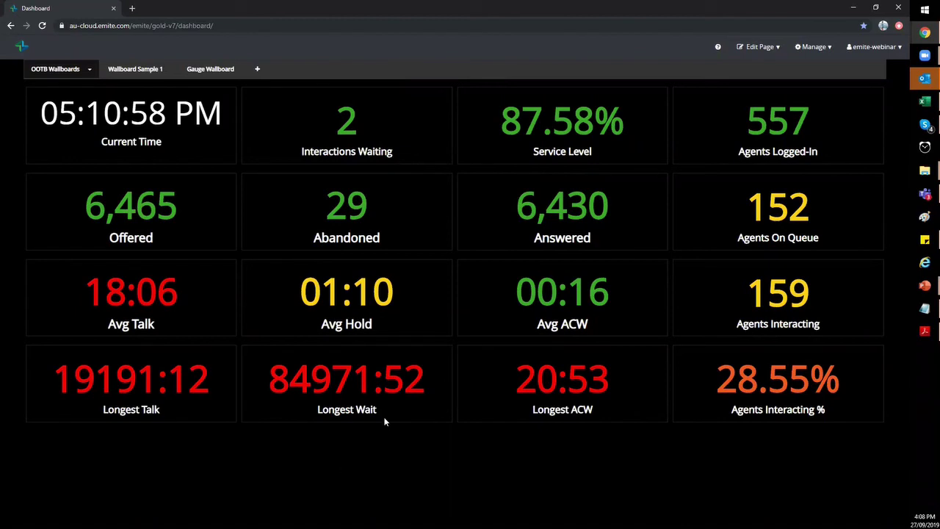
- Examine the Queue Status charts by queue and the Queue Performance wallboard's service levels
left_click(89, 70)
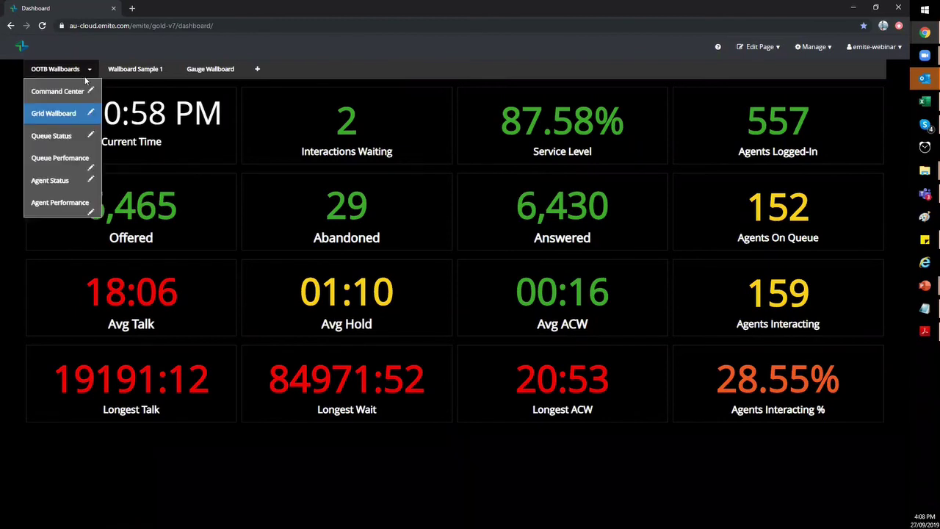
left_click(59, 138)
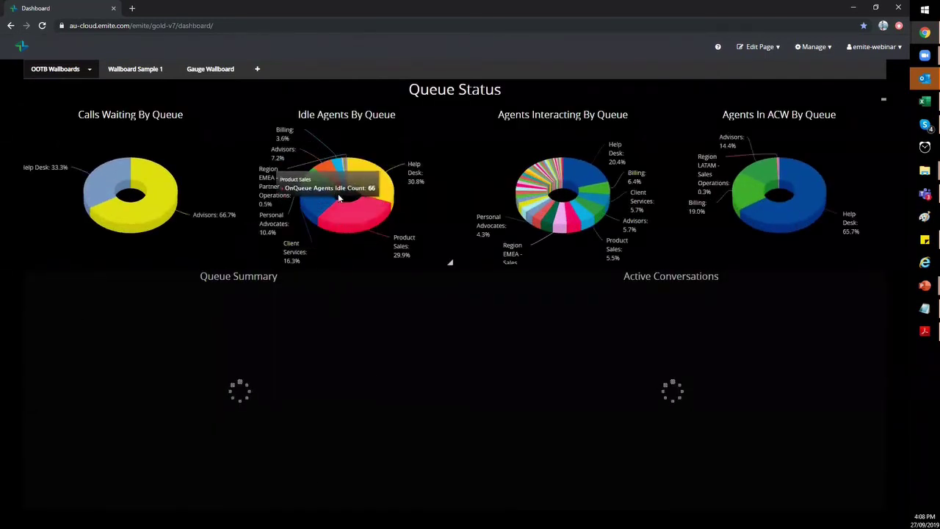
mouse_move(333, 206)
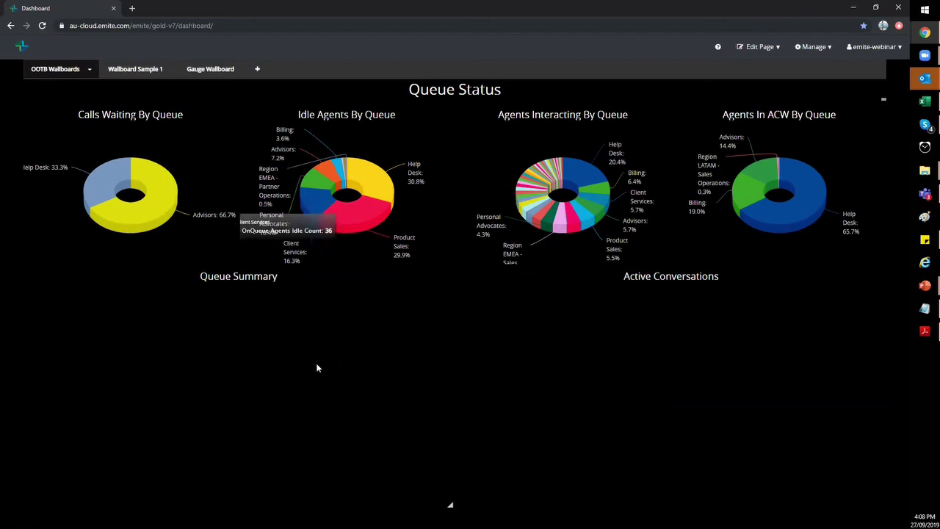
left_click(88, 70)
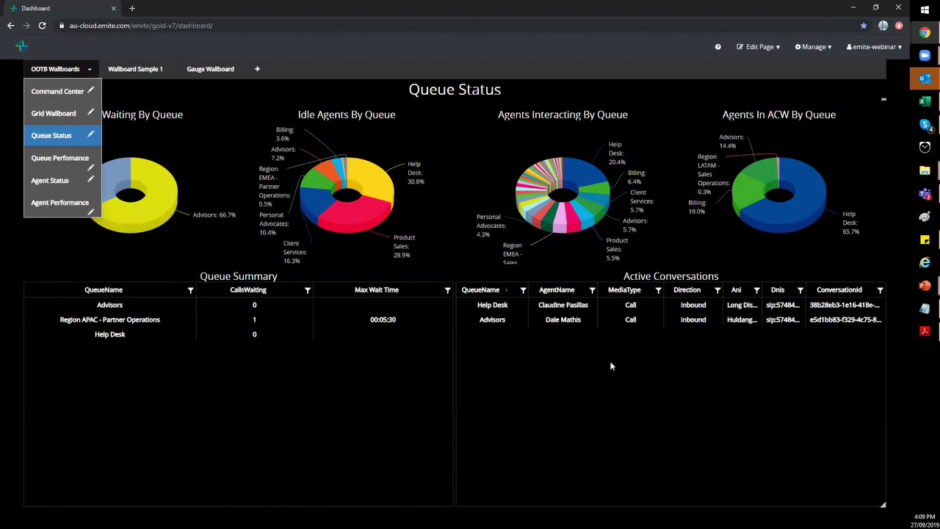
left_click(59, 164)
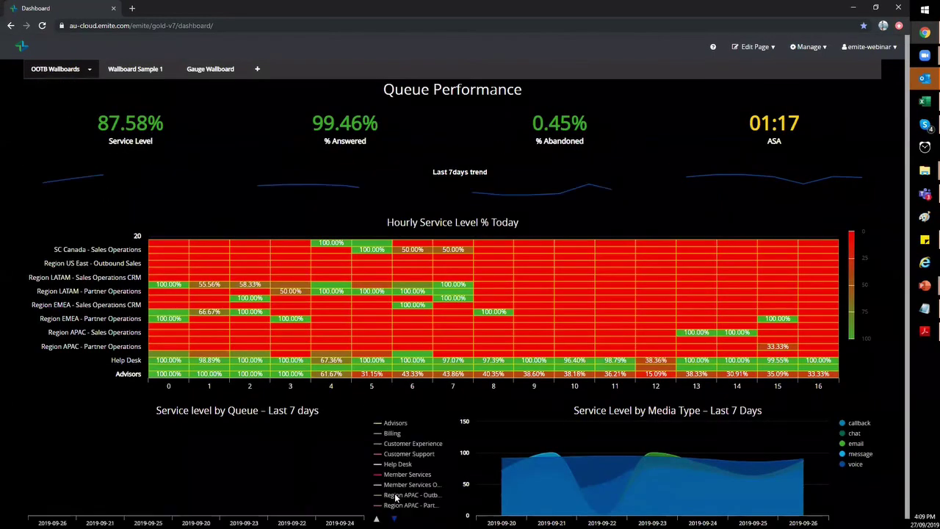
mouse_move(337, 483)
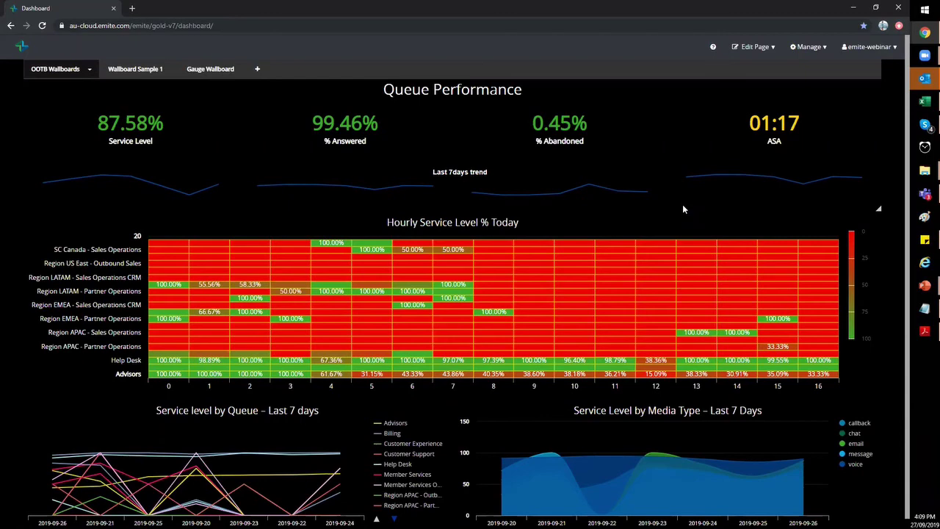
- View the Agent Status and Agent Performance wallboards
left_click(87, 69)
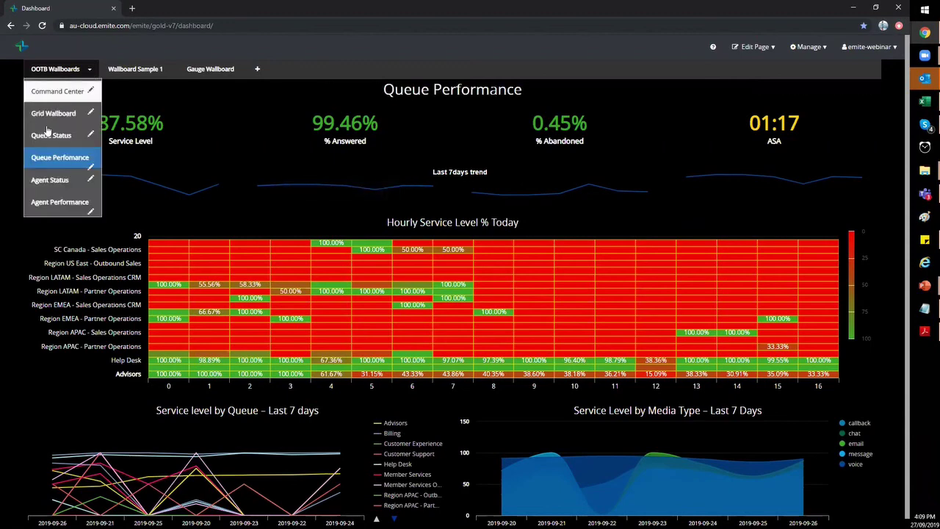
left_click(42, 181)
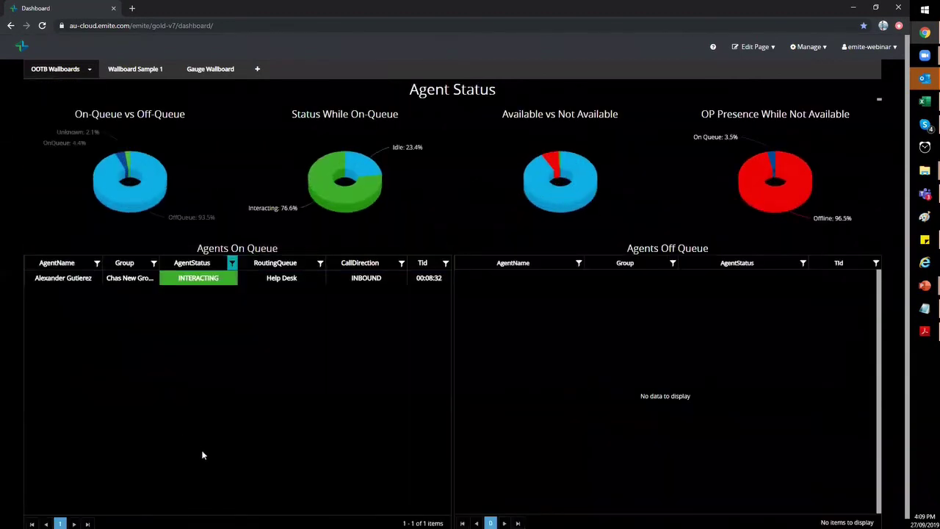
left_click(89, 68)
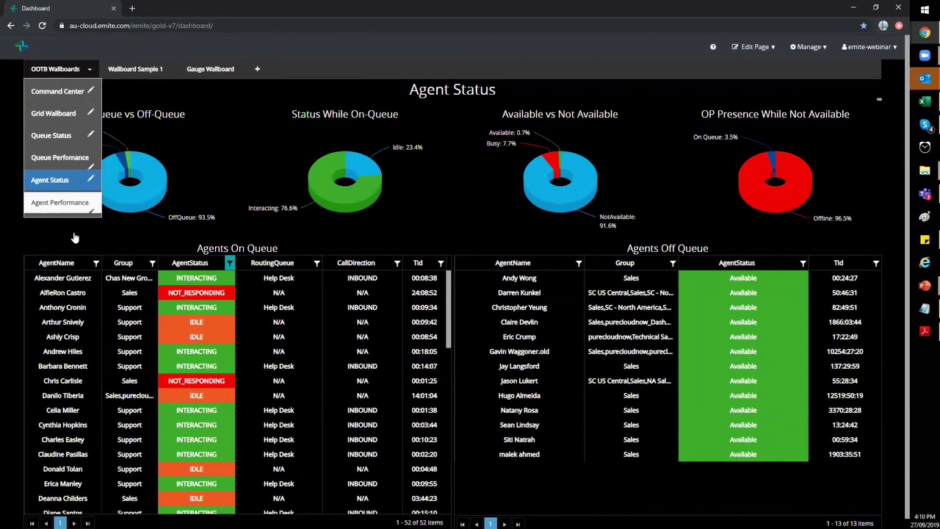
left_click(55, 203)
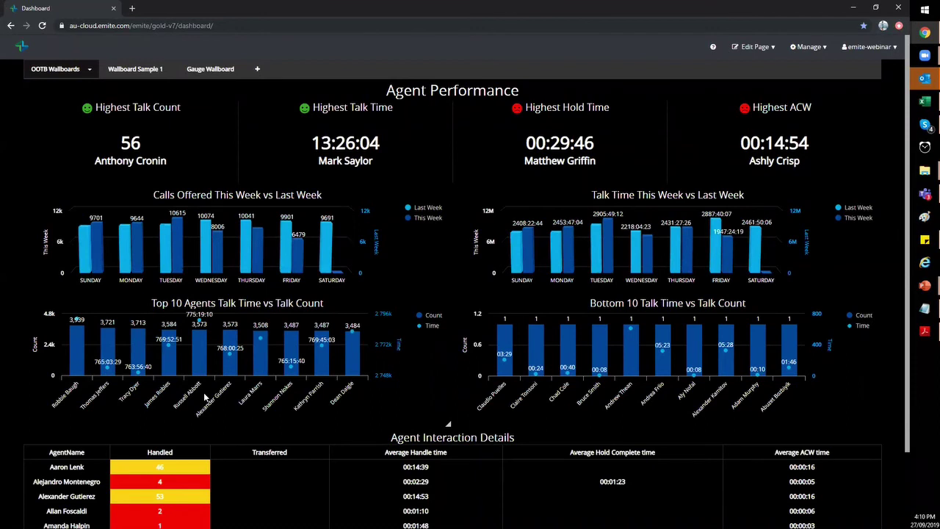
mouse_move(34, 90)
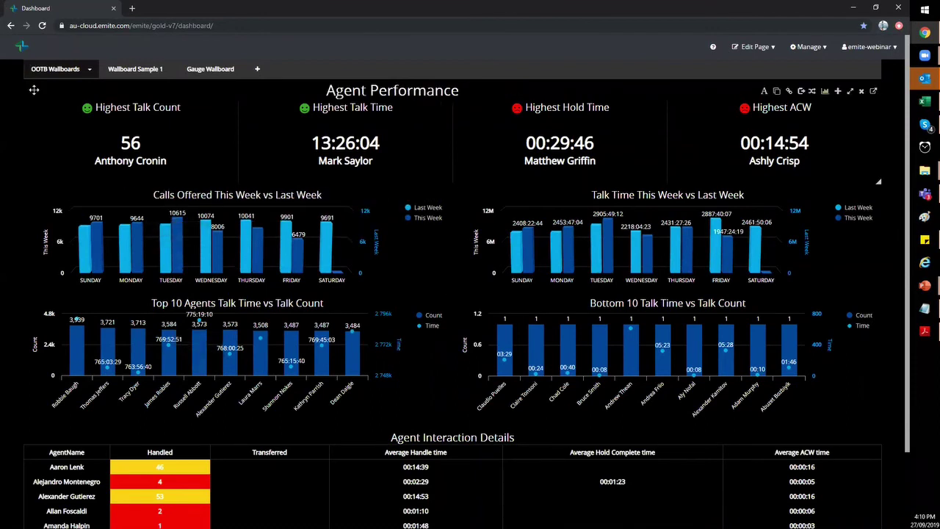
- On Wallboard Sample 1, set the WAITING tile's background start color to rgba(250, 221, 5, 1) and copy that color value
left_click(129, 70)
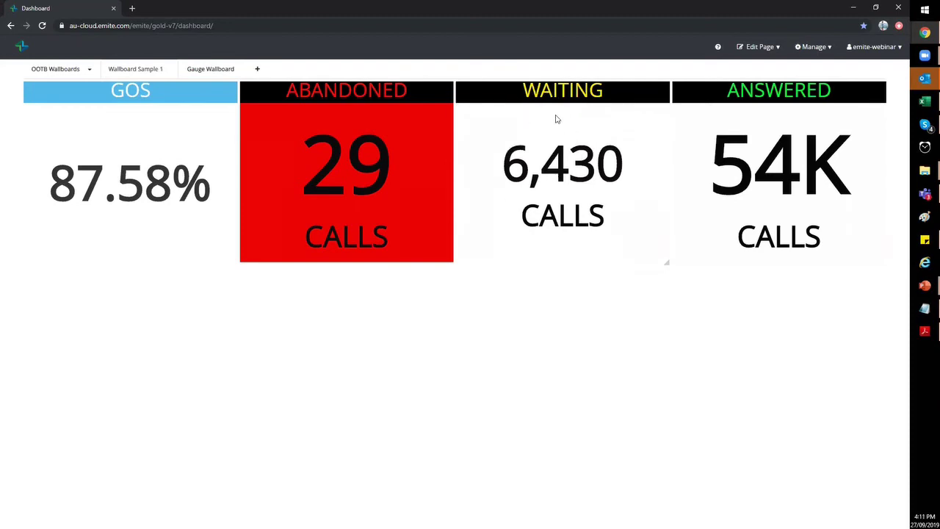
mouse_move(572, 99)
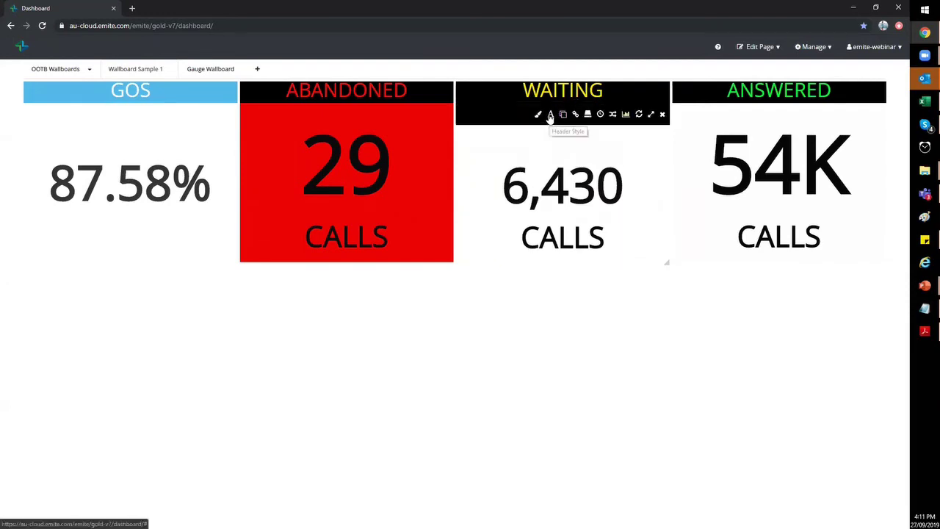
left_click(550, 115)
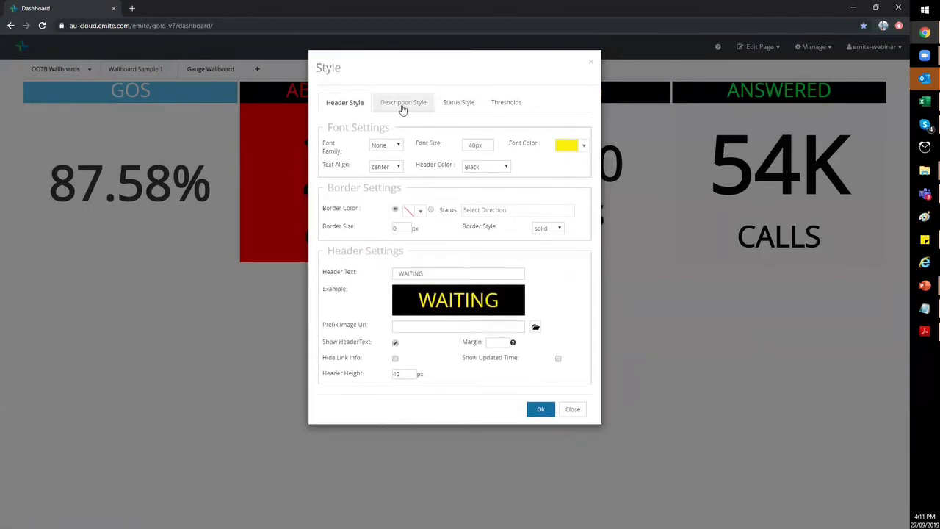
left_click(455, 108)
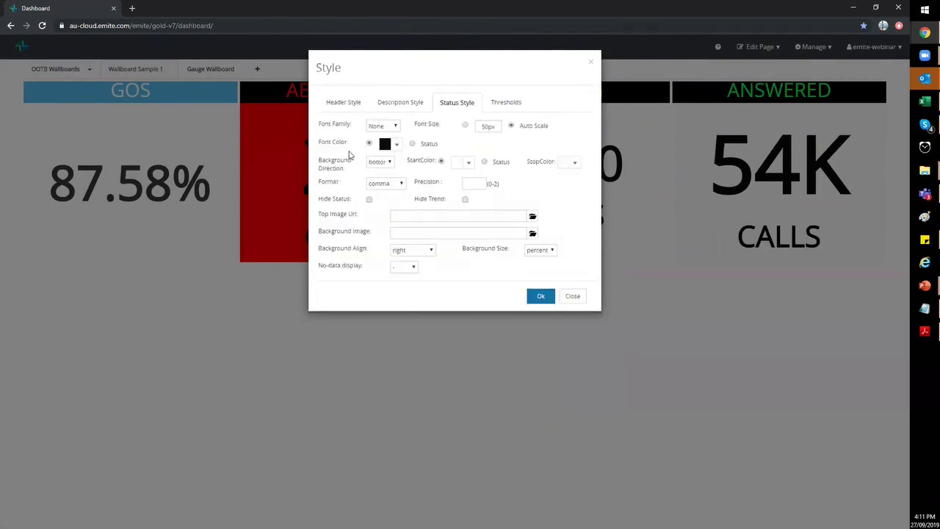
left_click(468, 166)
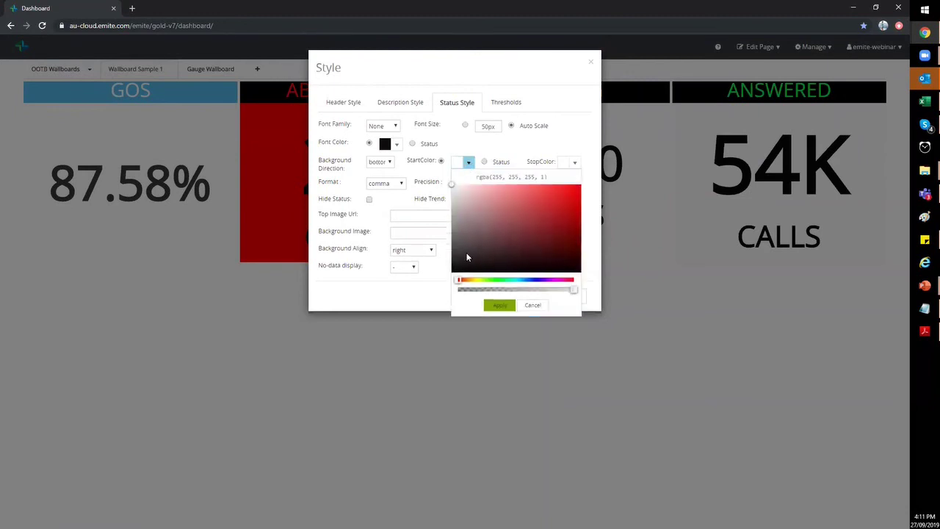
left_click(475, 279)
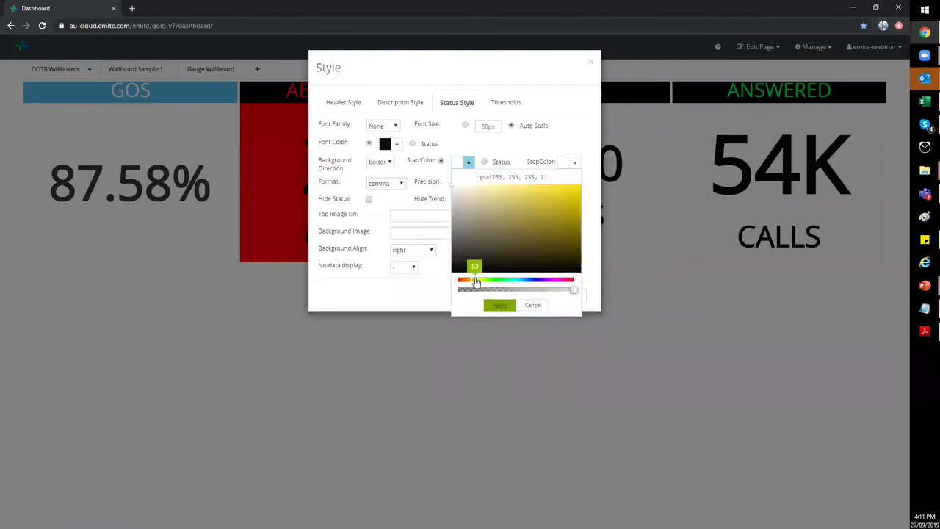
left_click(578, 187)
left_click_drag(541, 177, 433, 177)
key("ctrl+c")
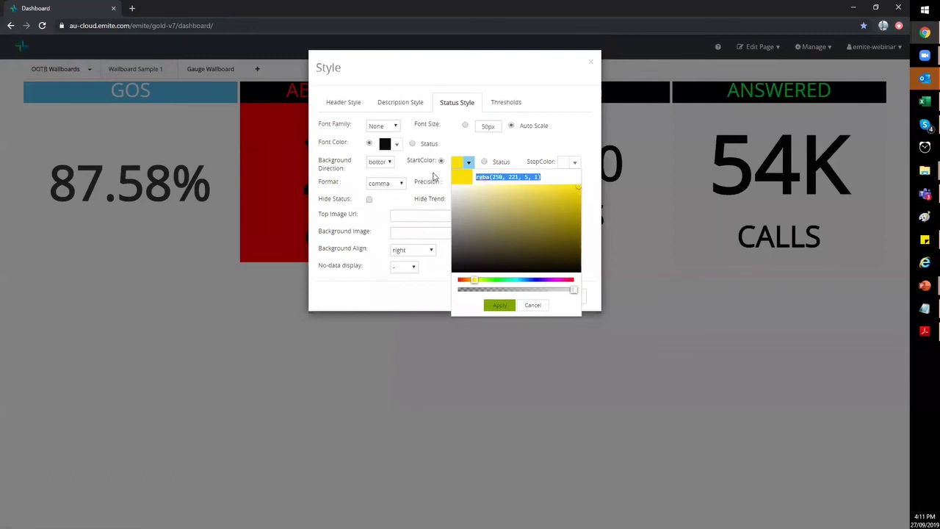
left_click(498, 305)
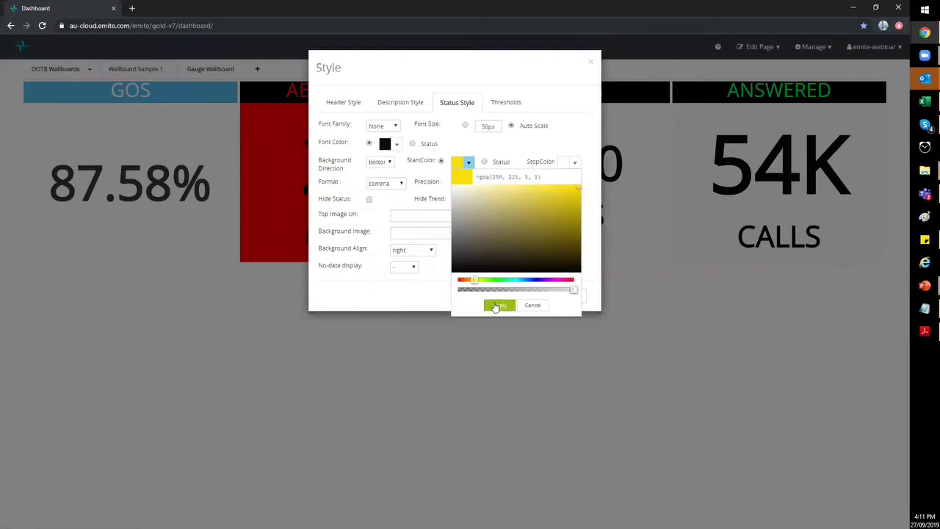
- Set the WAITING tile's background stop color to the copied rgba(250, 221, 5, 1) and save the style
left_click(575, 164)
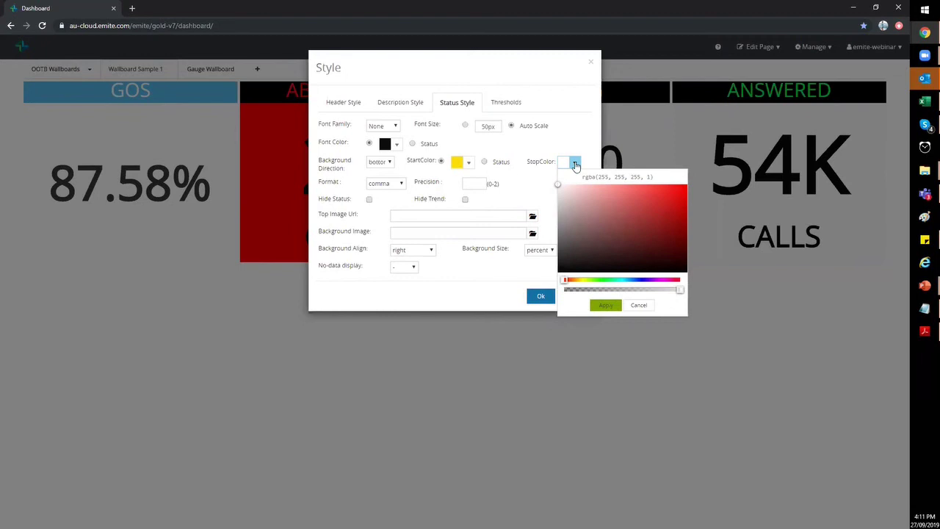
left_click(389, 164)
left_click(390, 166)
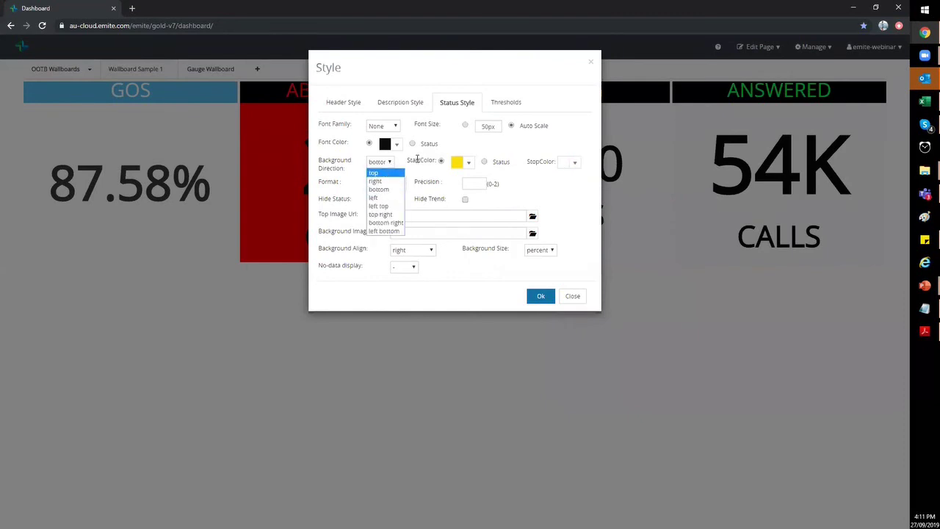
left_click(574, 161)
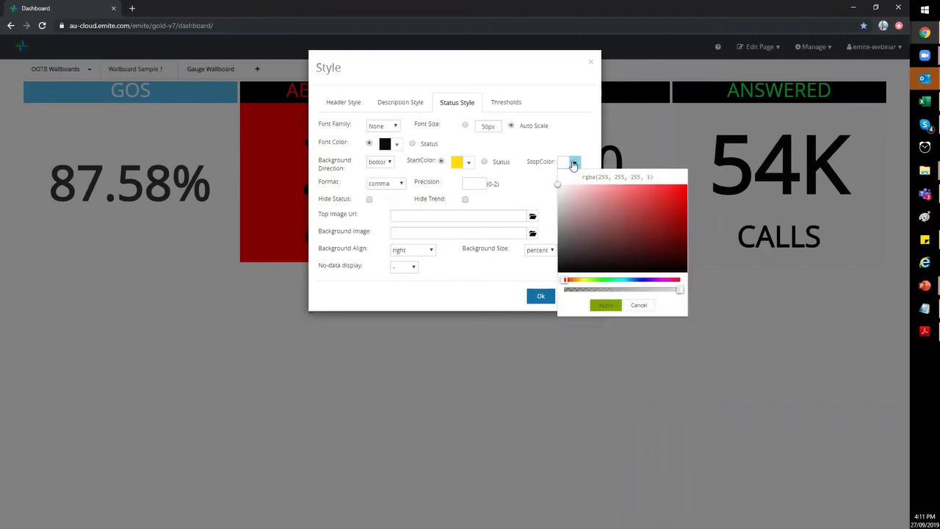
triple_click(621, 176)
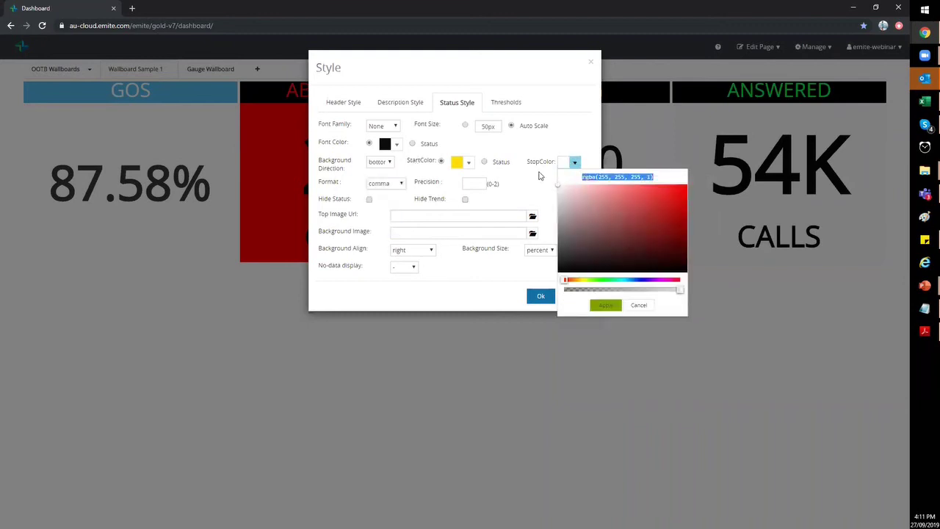
key("ctrl+v")
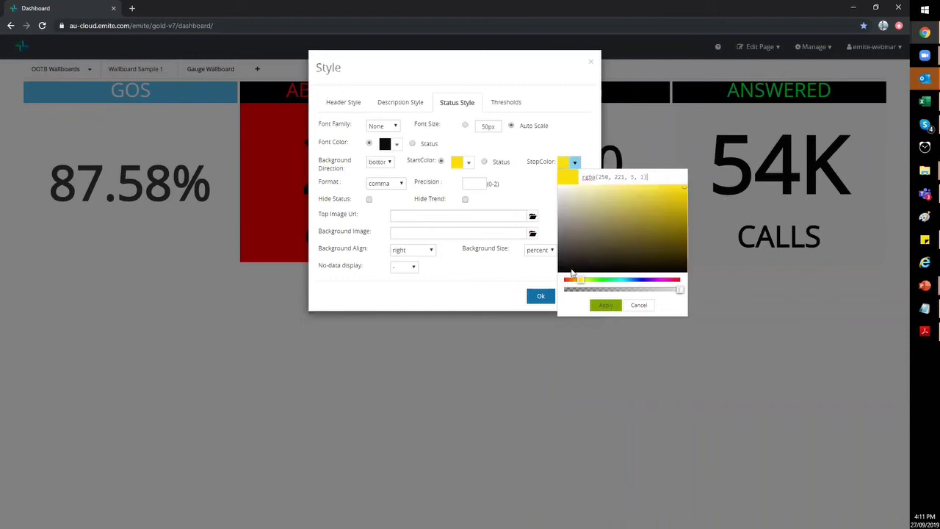
left_click(605, 306)
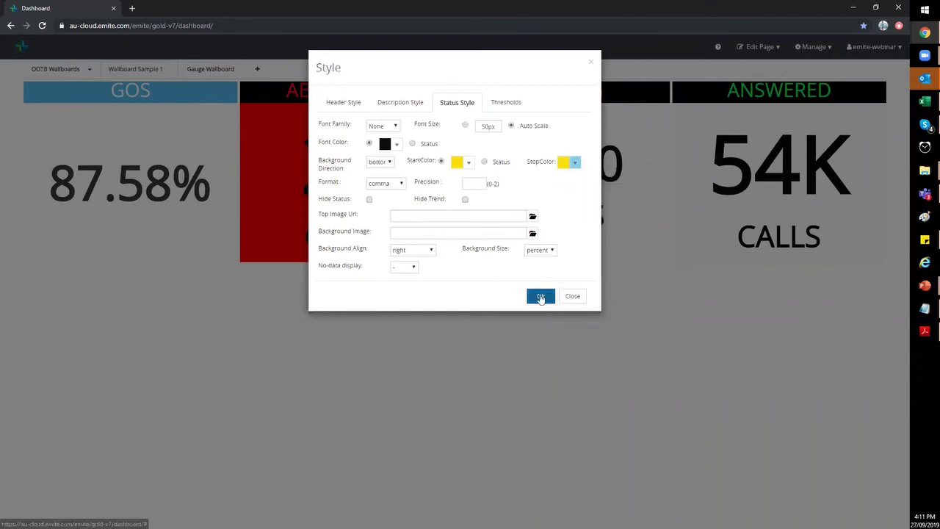
left_click(541, 296)
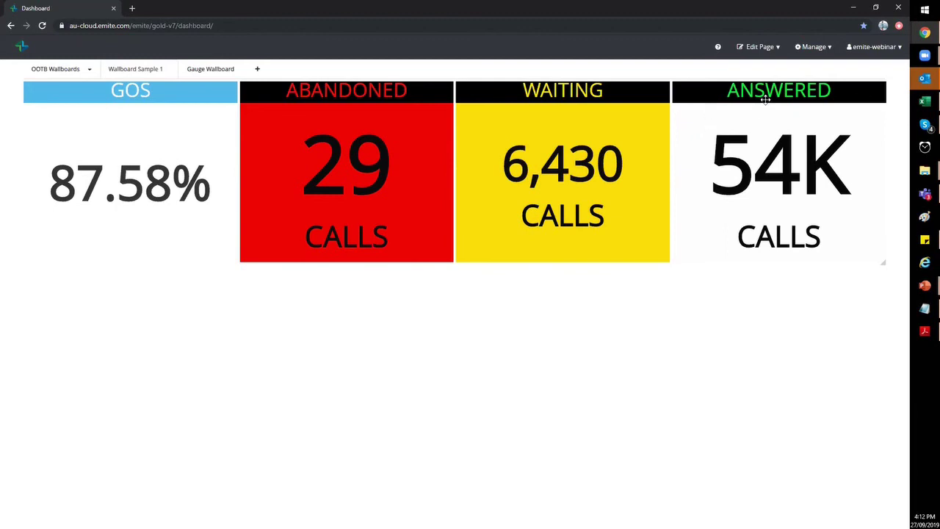
- Add a threshold to the ANSWERED tile that colors values from 0 to 20000 red
mouse_move(765, 97)
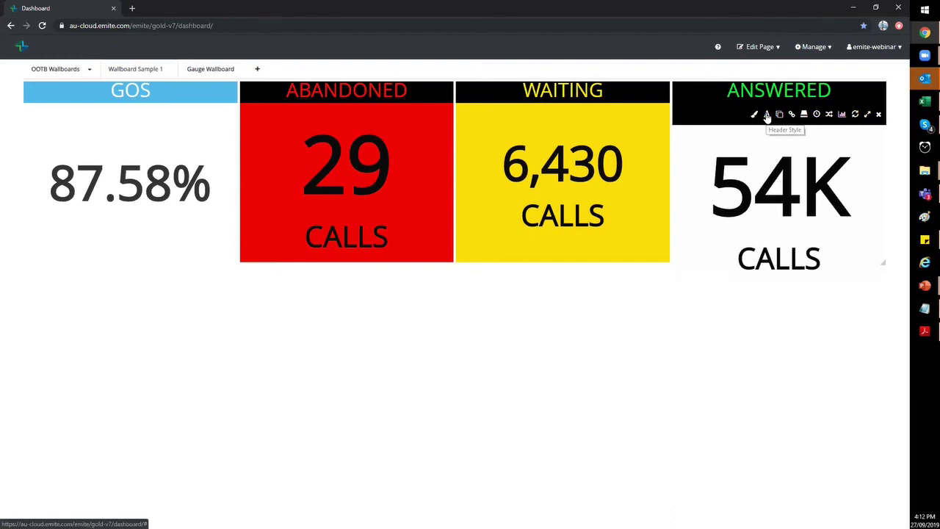
left_click(766, 115)
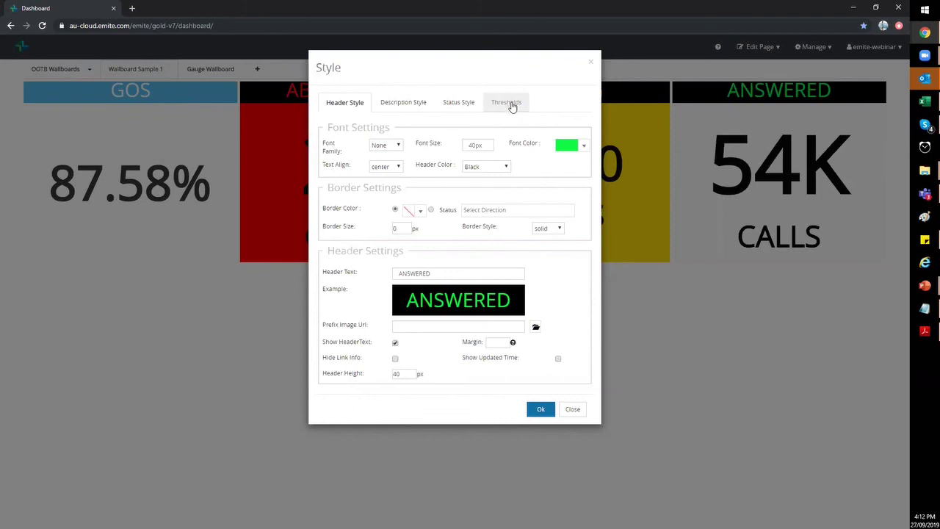
left_click(512, 106)
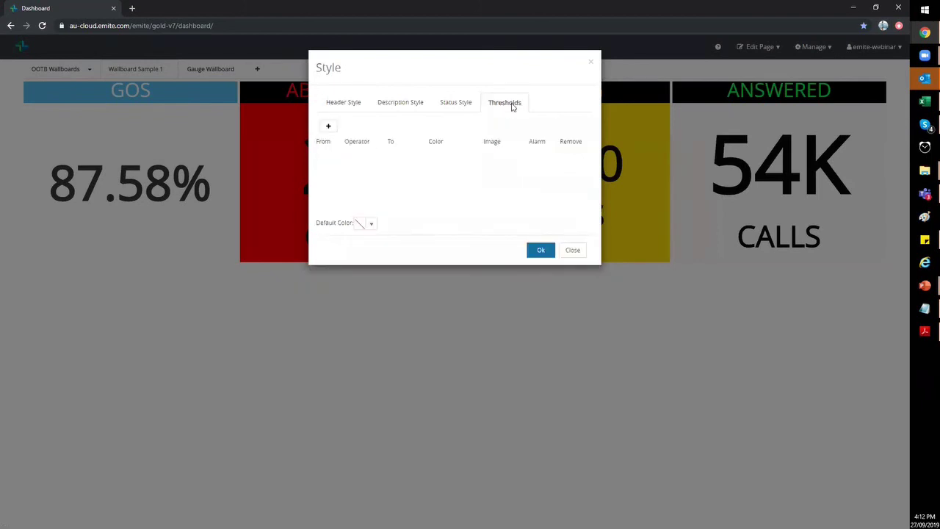
left_click(330, 129)
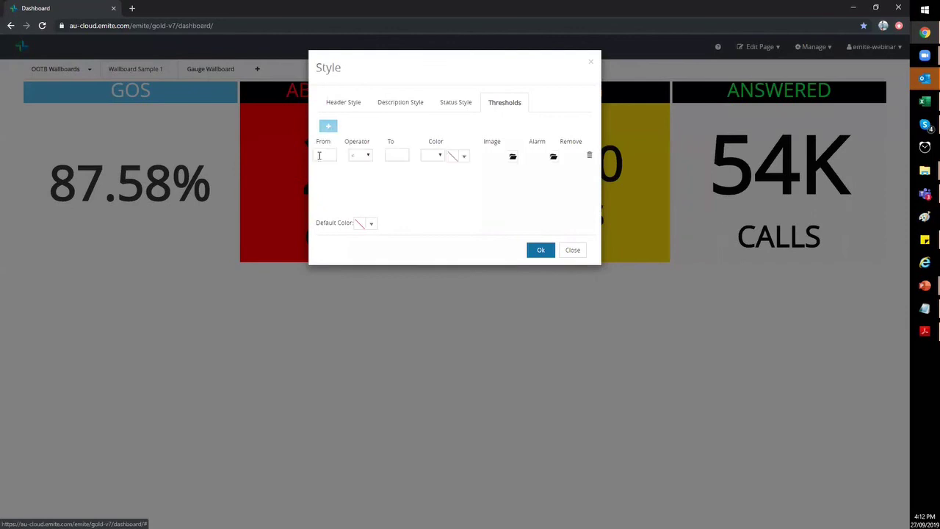
left_click(320, 155)
type("0")
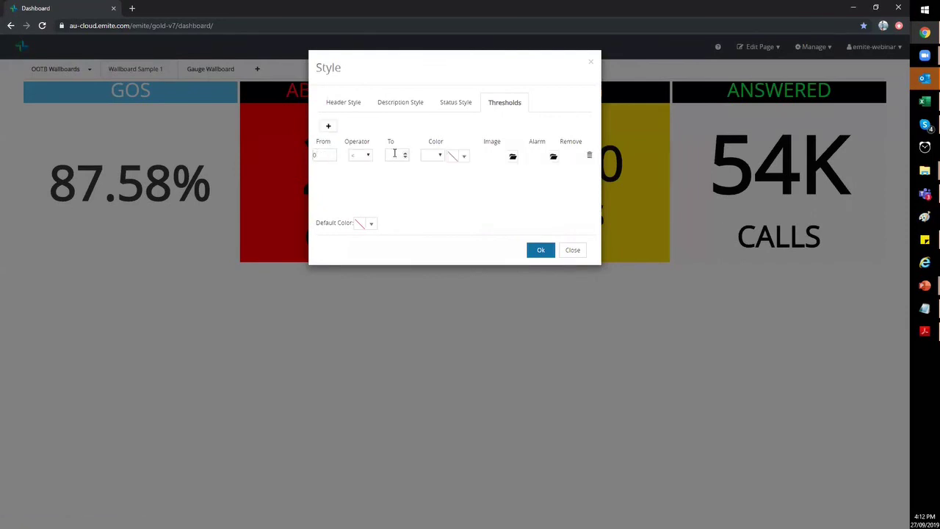
type("20000")
left_click(439, 155)
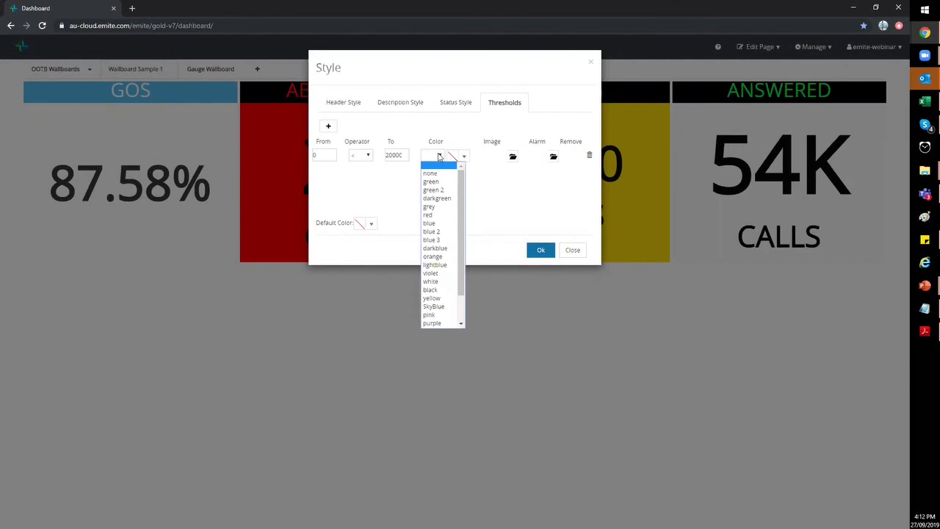
left_click(430, 215)
- Add a second threshold to the ANSWERED tile from 21000 to 40000 in yellow
left_click(328, 125)
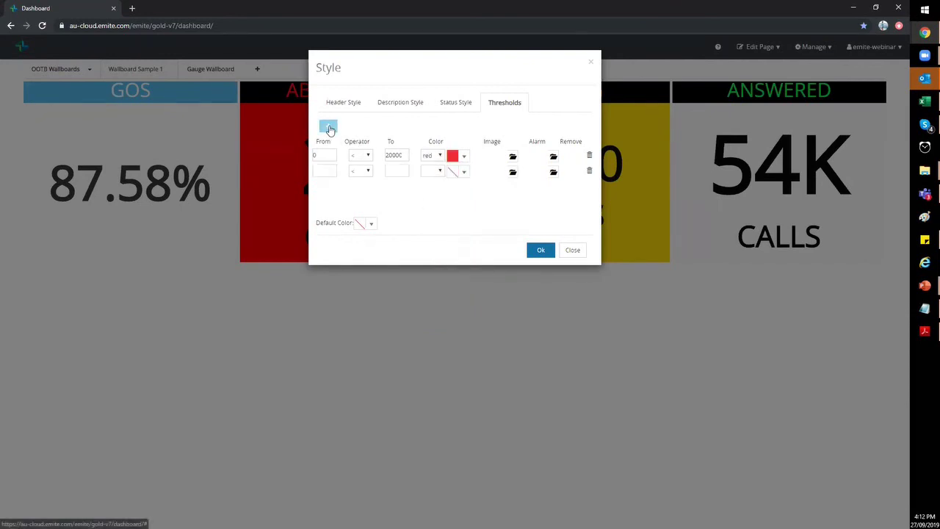
left_click(325, 171)
type("21000")
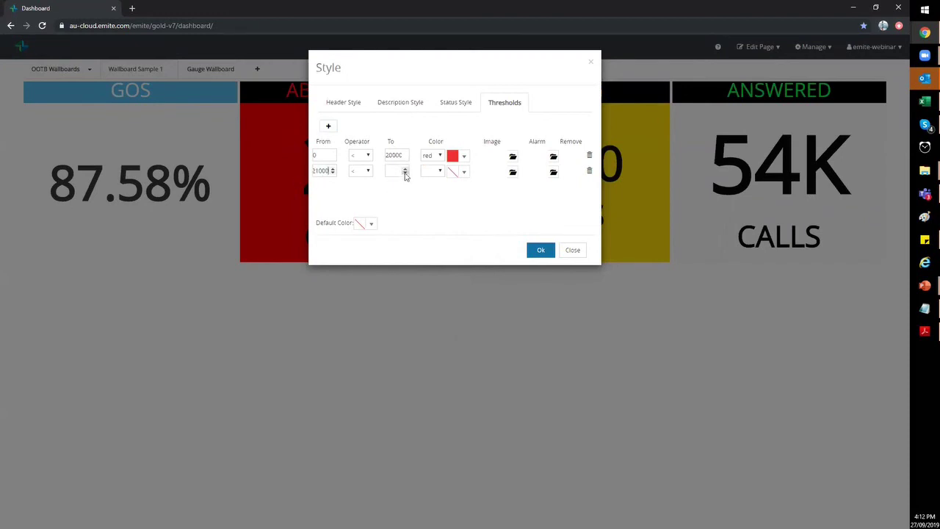
left_click(394, 171)
type("40000")
left_click(436, 172)
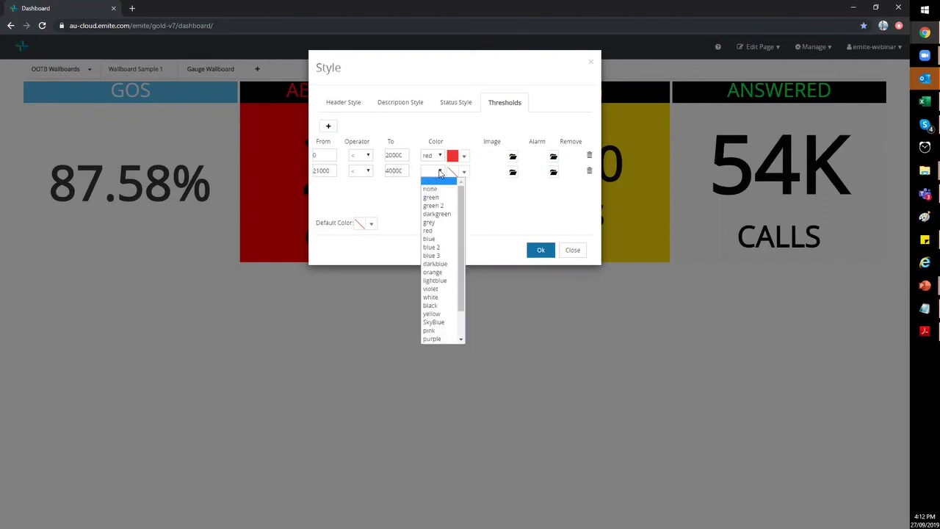
left_click(438, 315)
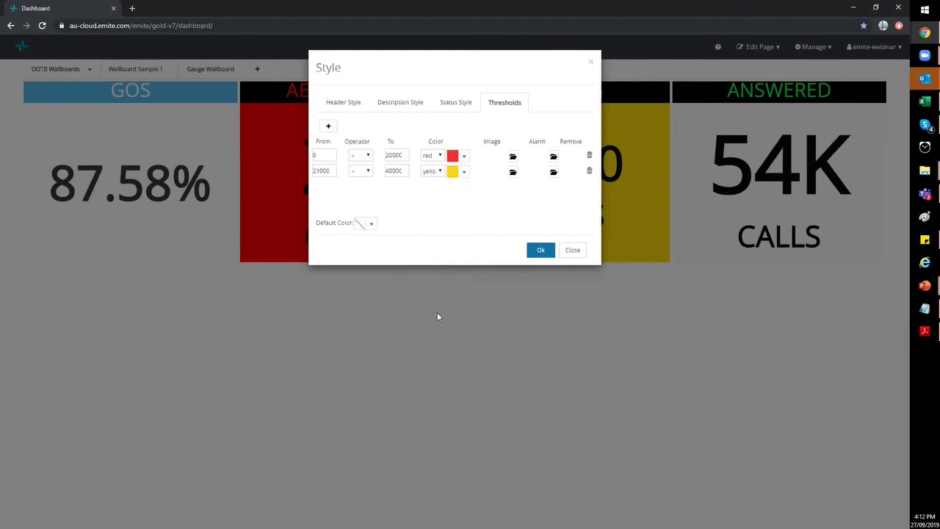
- Add a third ANSWERED threshold from 41000 to 60000 in green and save the style
left_click(330, 131)
left_click(321, 186)
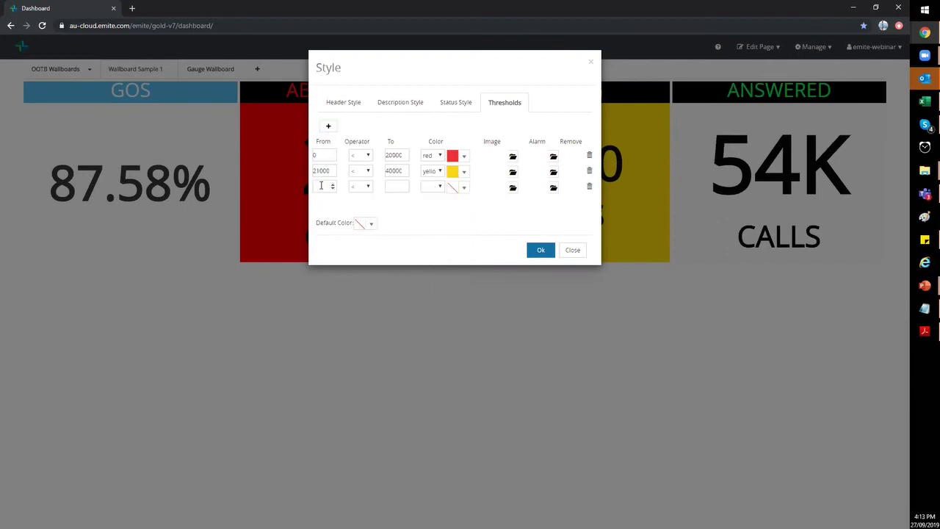
type("41000")
left_click(388, 188)
type("6")
type("0000")
left_click(439, 187)
left_click(432, 213)
left_click(542, 251)
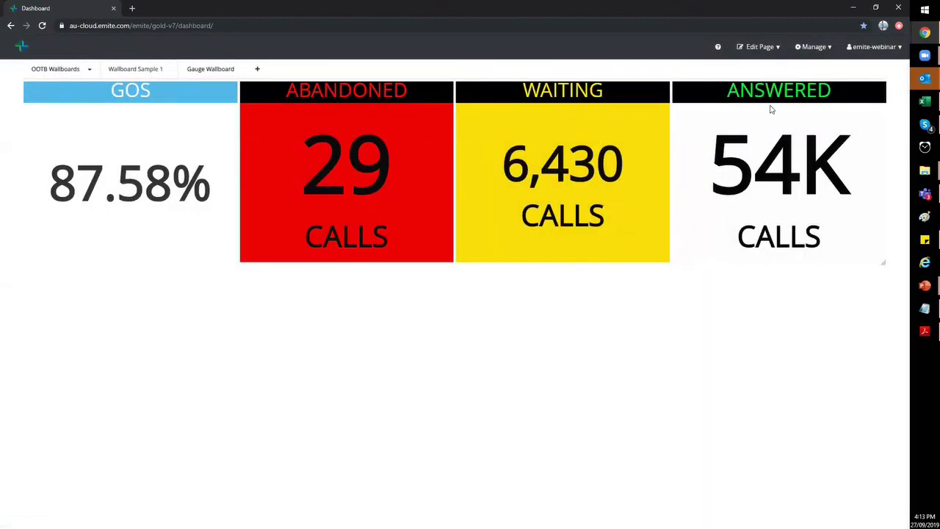
- Set the ANSWERED tile's background start color to follow its status and save the style
mouse_move(768, 95)
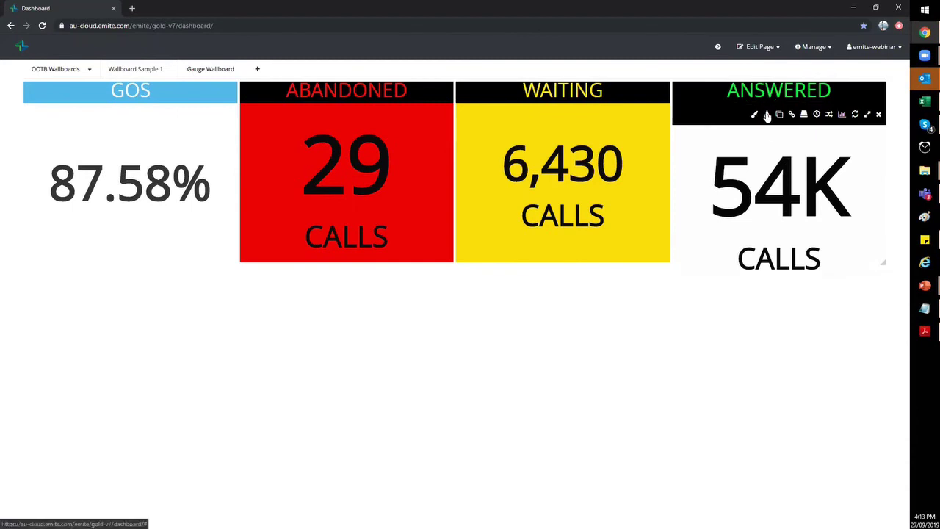
left_click(766, 115)
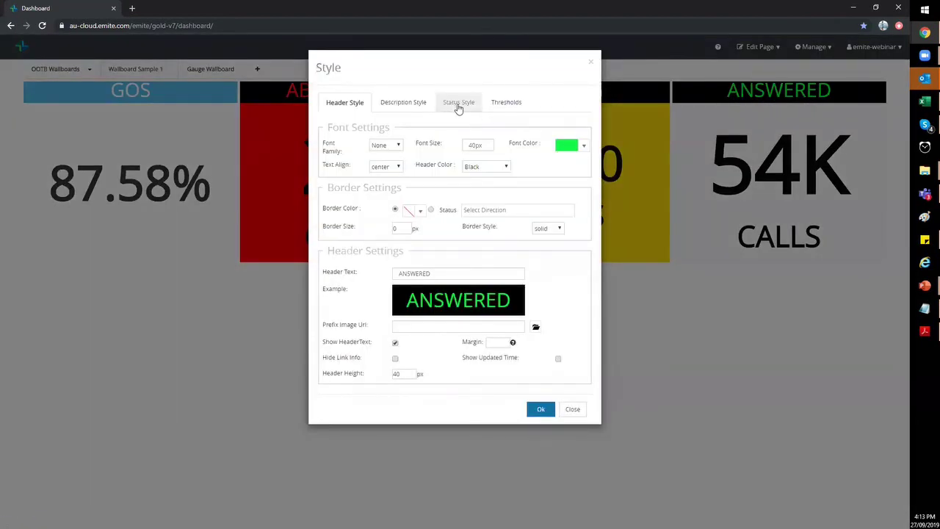
left_click(458, 104)
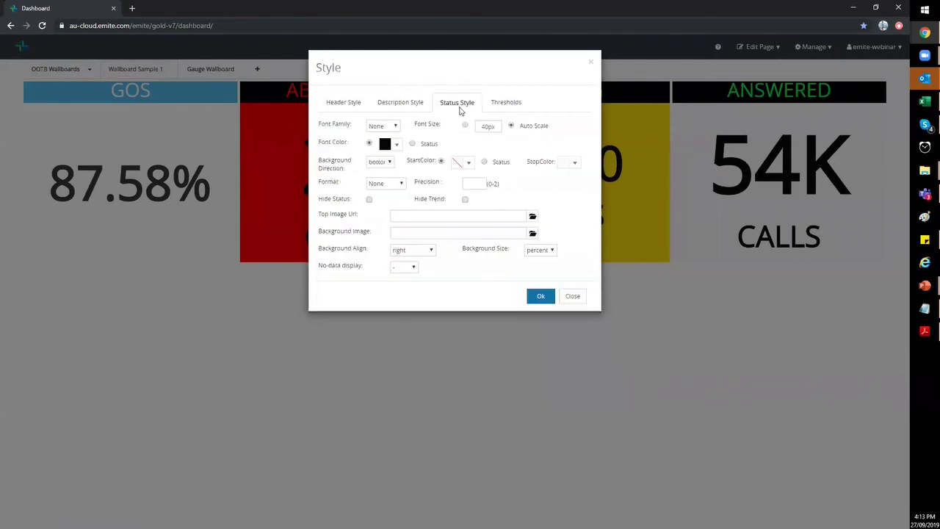
left_click(485, 162)
left_click(484, 163)
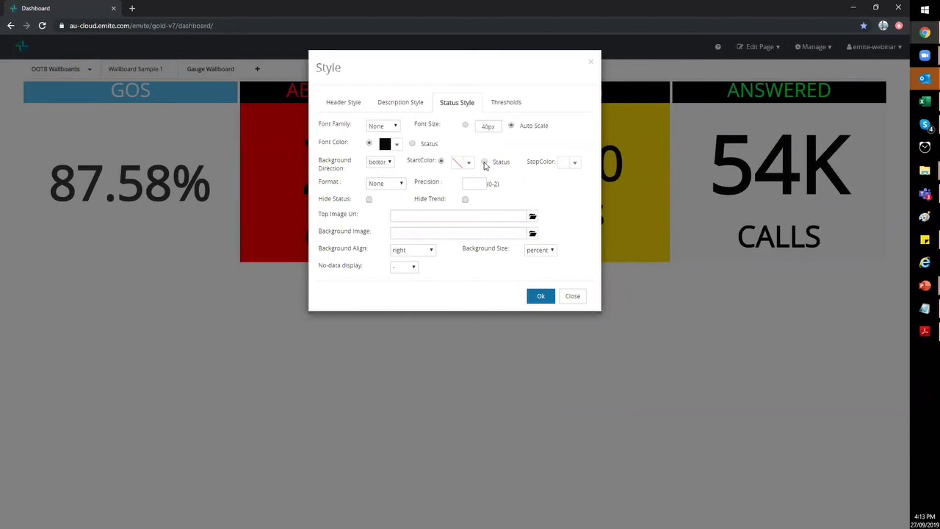
left_click(537, 296)
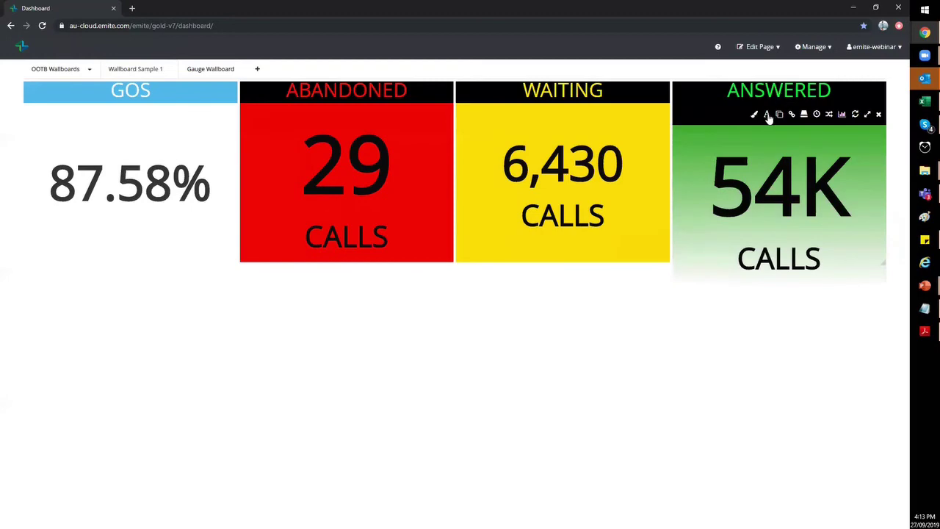
- Reopen the ANSWERED tile's status style settings and copy the background start color value rgba(61, 174, 43, 1)
left_click(765, 116)
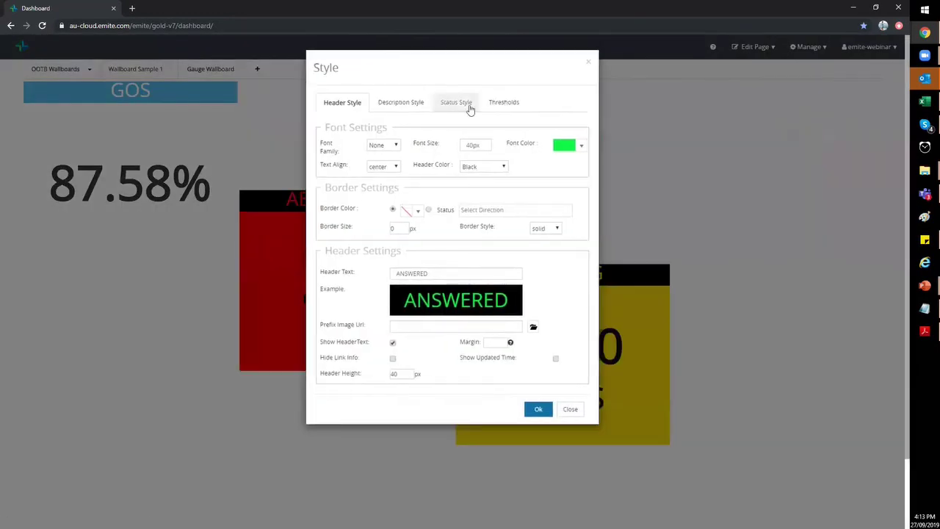
left_click(465, 104)
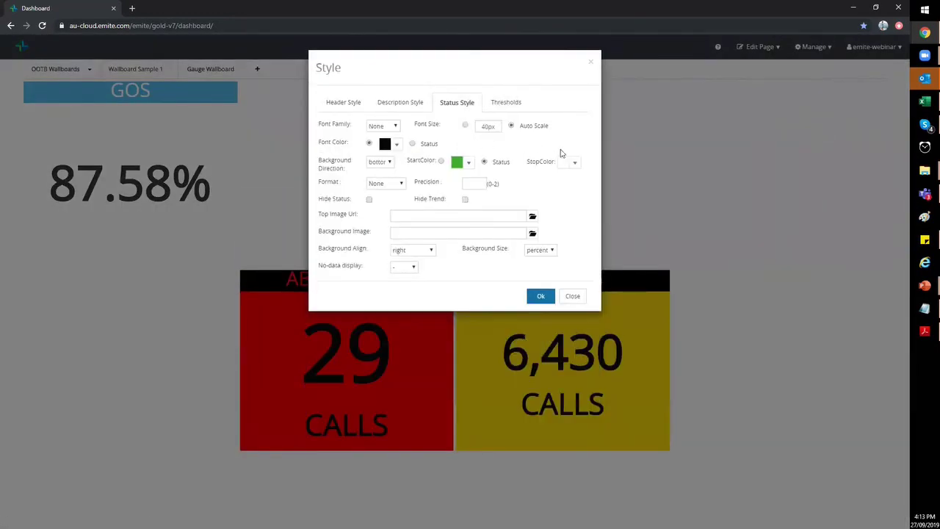
left_click(467, 166)
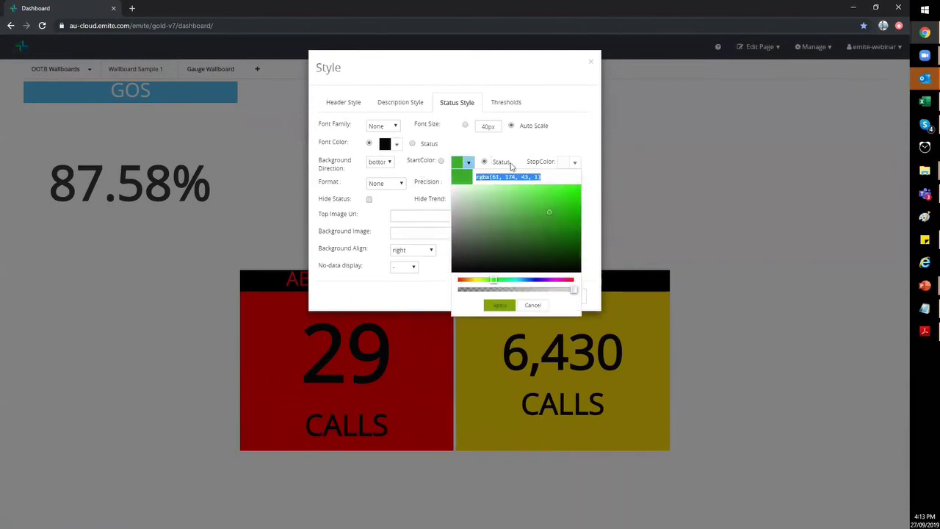
left_click(570, 162)
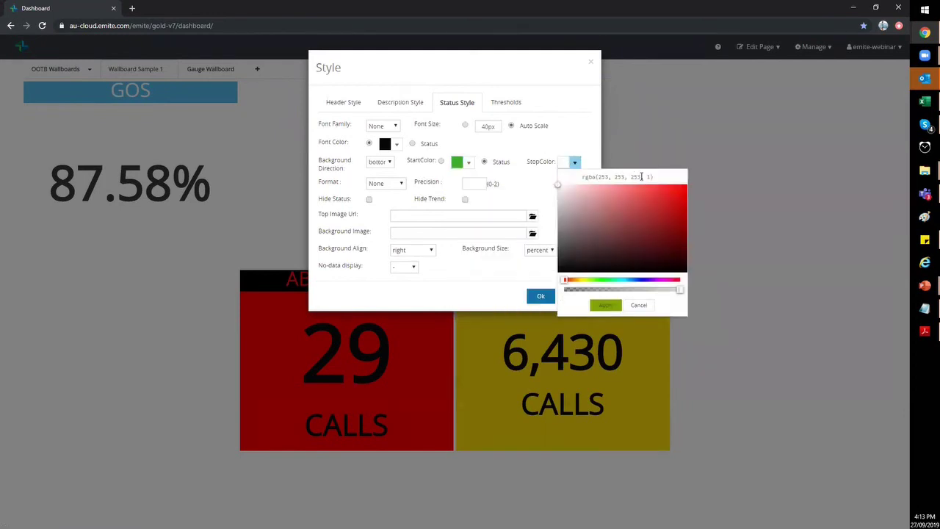
left_click_drag(661, 176, 533, 175)
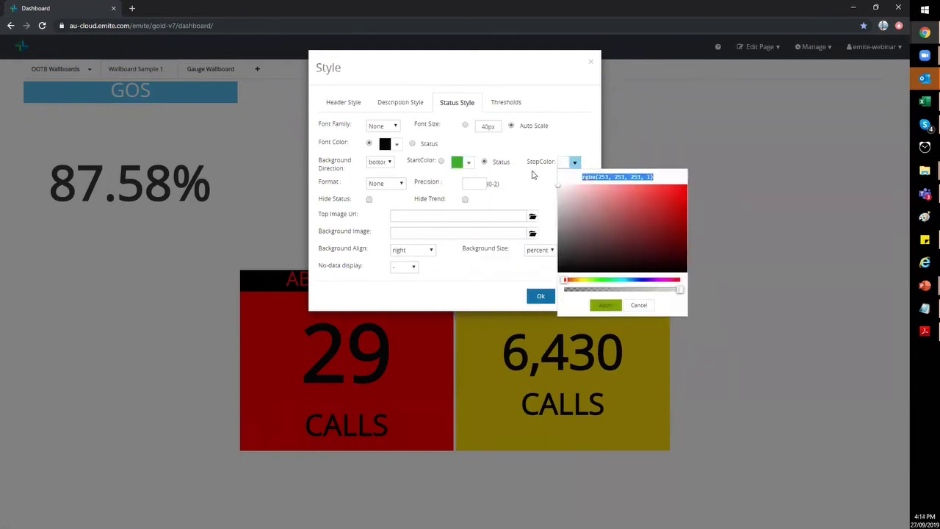
type("rgba(253, 253, 253, 1)")
left_click(606, 305)
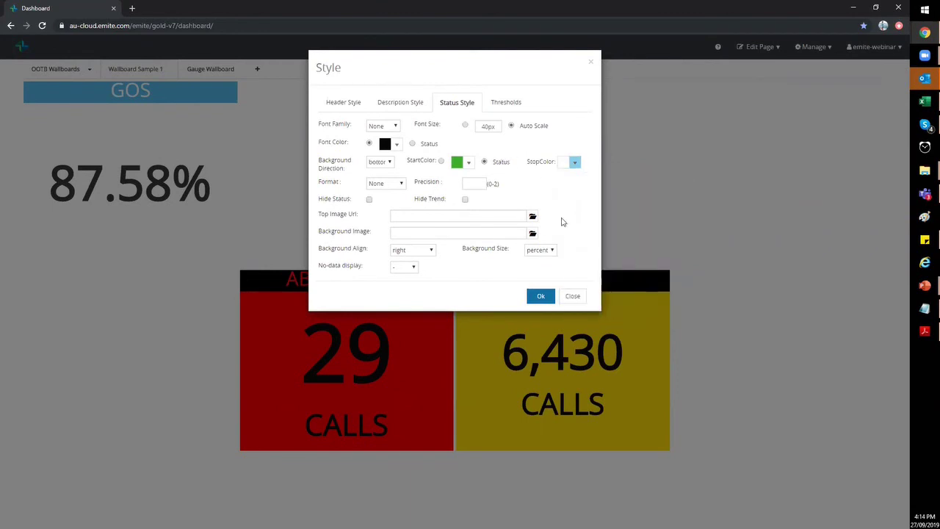
left_click(467, 163)
key("ctrl+a")
key("ctrl+c")
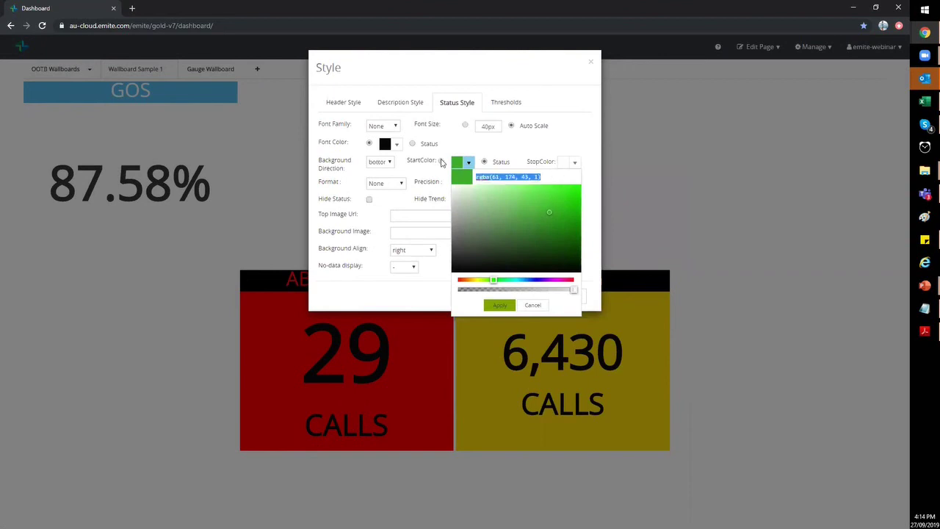
left_click(498, 305)
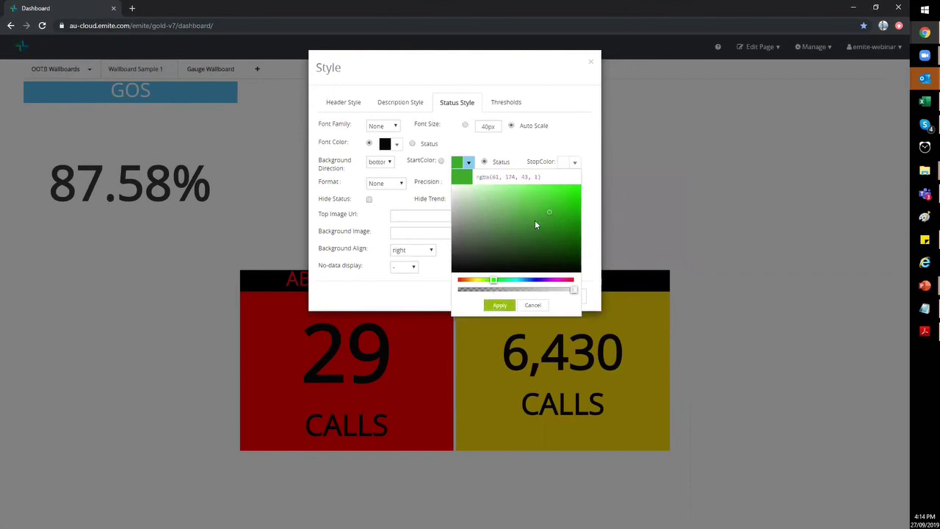
- Set the ANSWERED tile's background stop color to the copied rgba(61, 174, 43, 1), save, and move the tile back beside WAITING
left_click(576, 163)
key("ctrl+a")
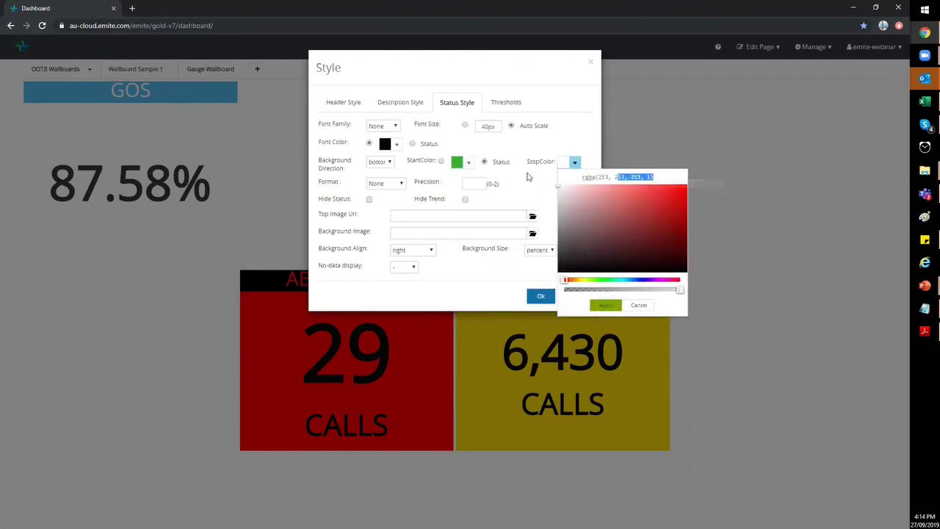
key("ctrl+v")
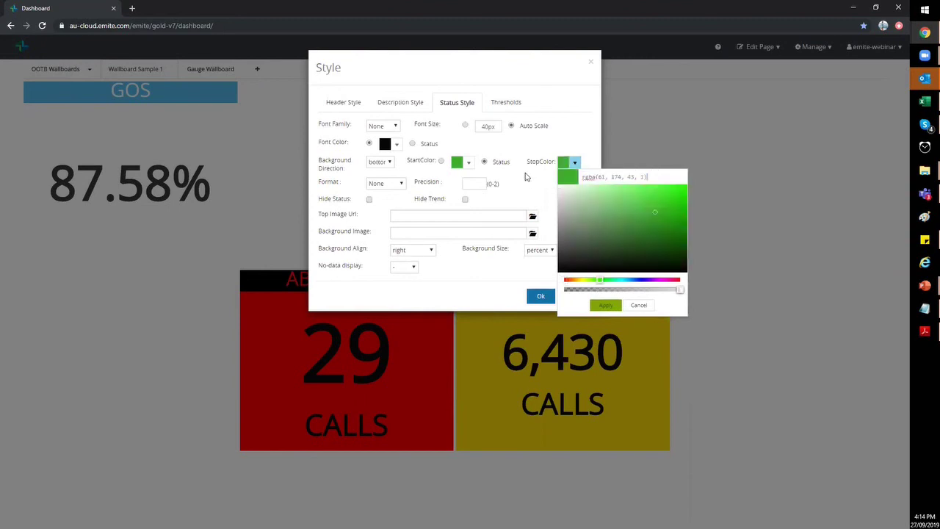
left_click(605, 305)
left_click(540, 295)
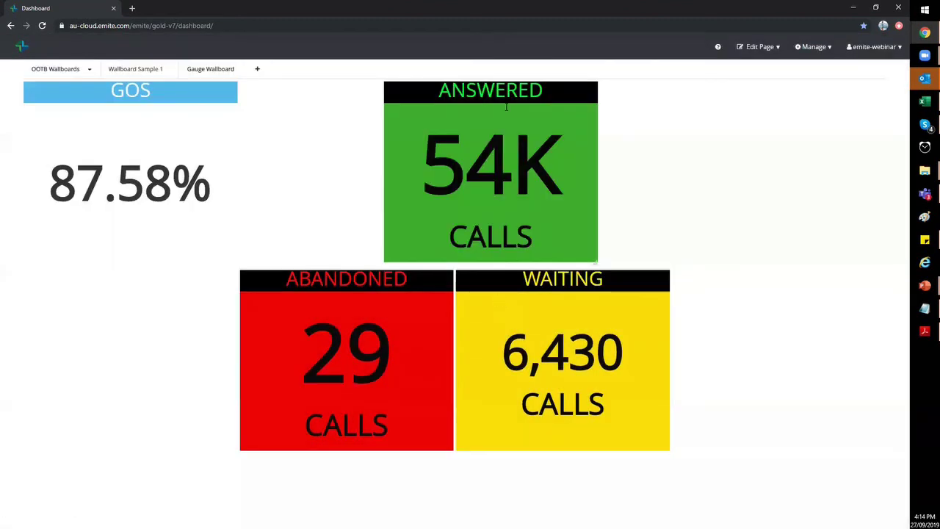
left_click_drag(562, 95, 830, 86)
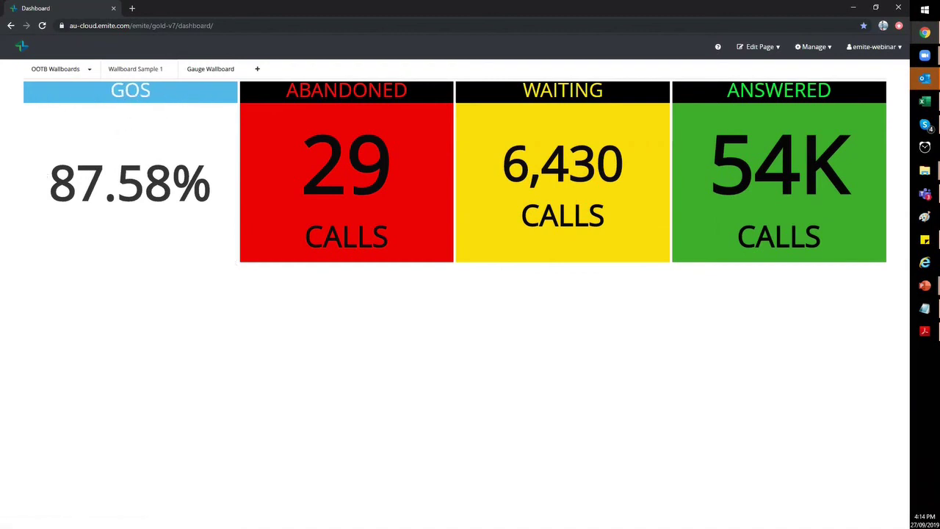
- Open the GOS tile's header style and set the header color to Black
key("alt+Tab")
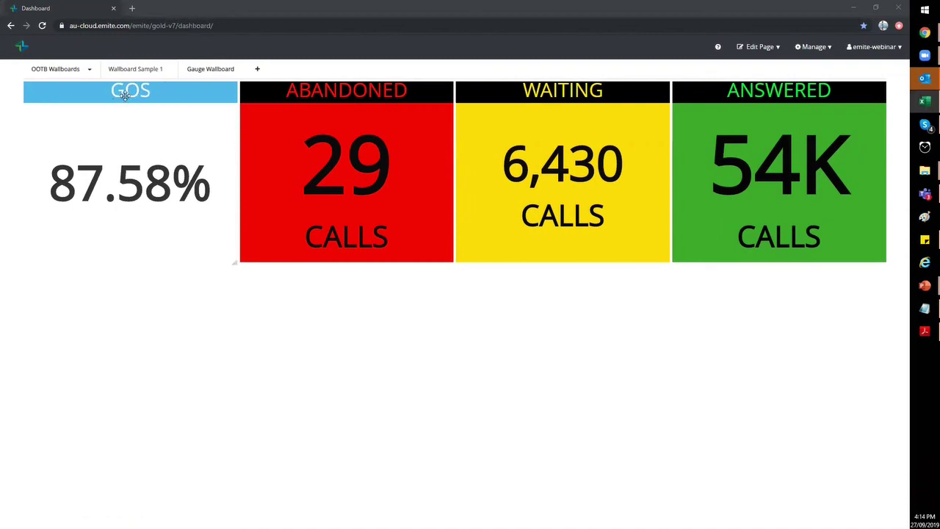
mouse_move(117, 97)
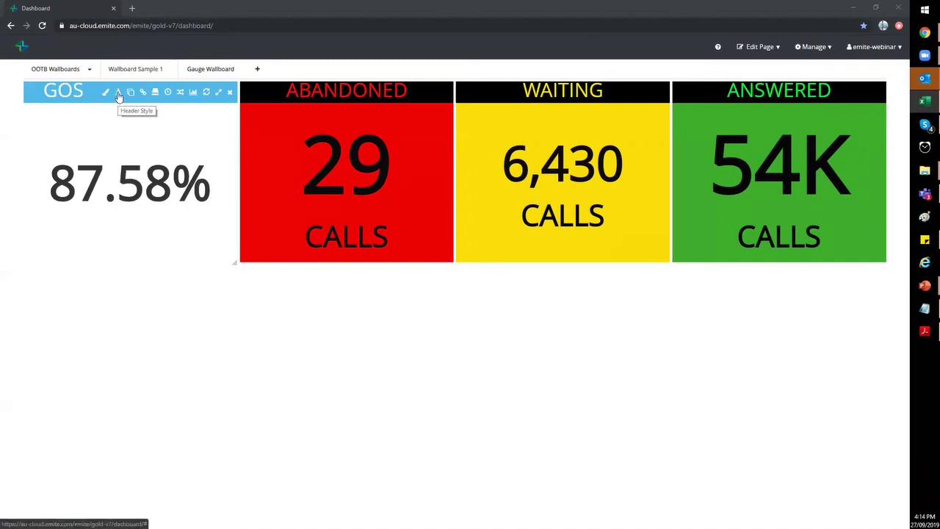
left_click(117, 98)
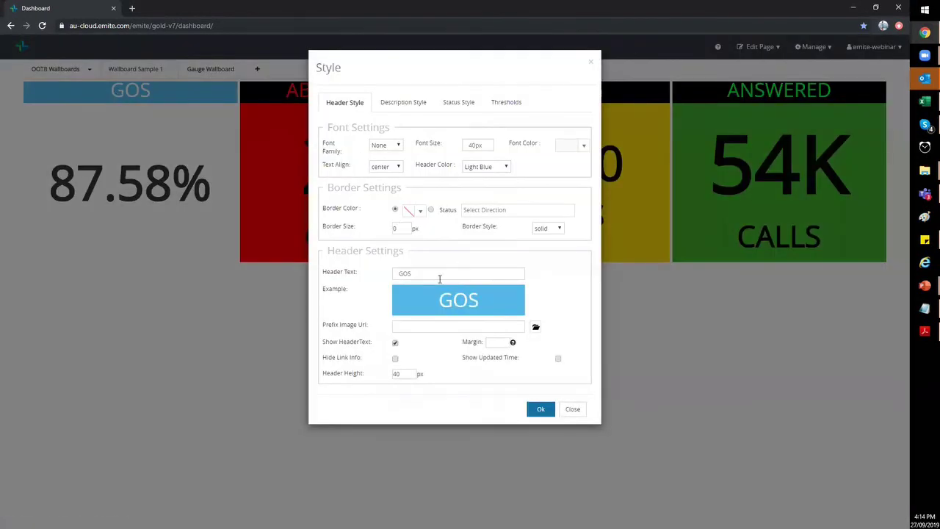
left_click_drag(433, 269, 360, 270)
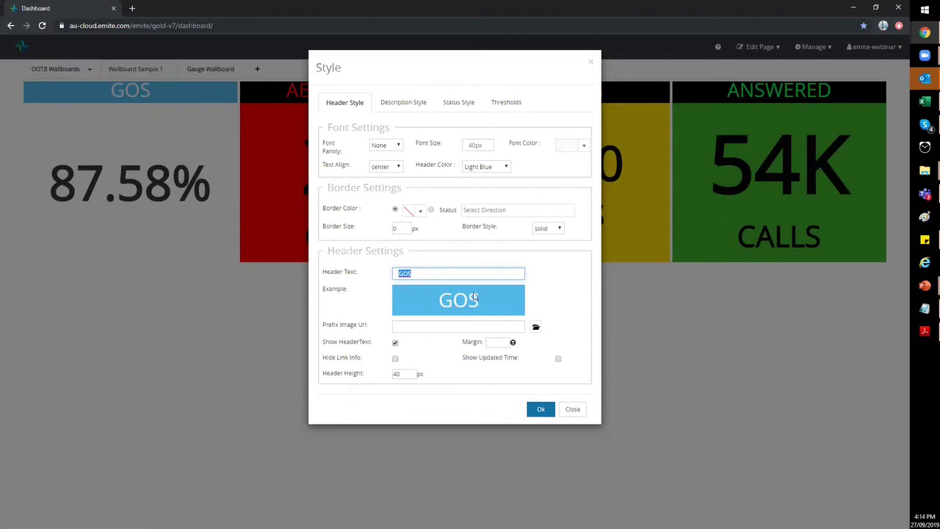
left_click(505, 167)
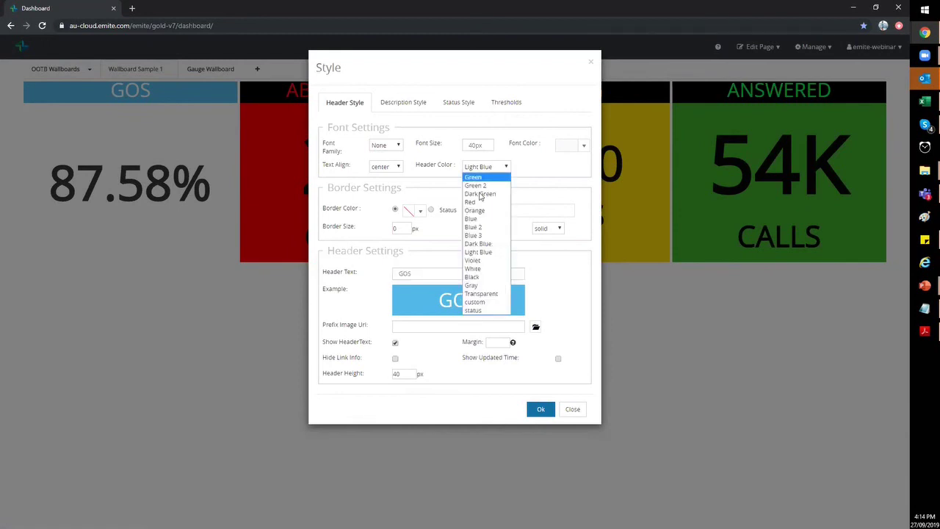
left_click(477, 277)
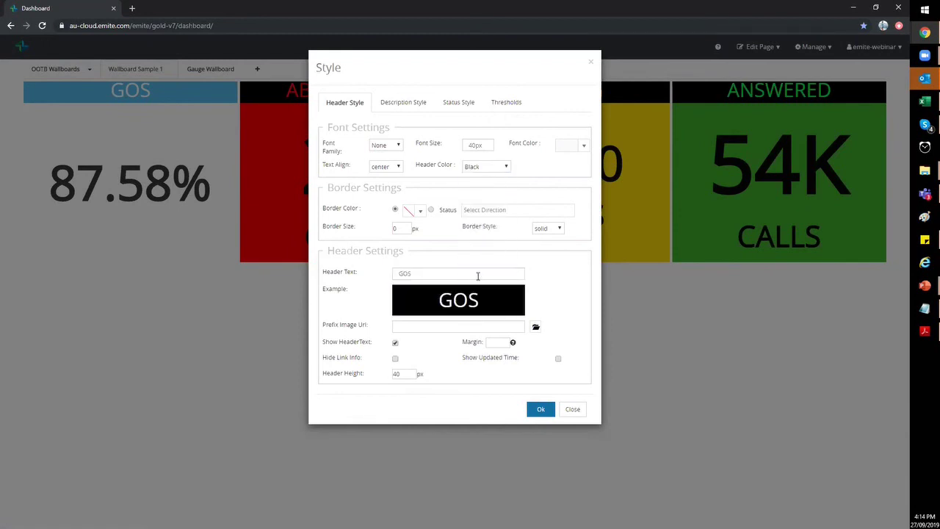
- Give the GOS tile the description text "Grade of Service" at 40px in the digital font
left_click(405, 104)
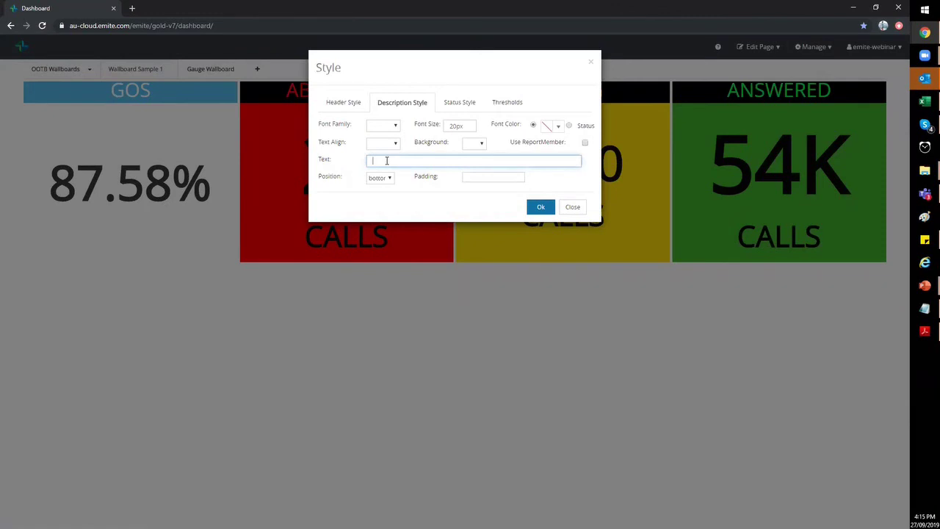
left_click(387, 160)
type("Grade of Service")
double_click(453, 125)
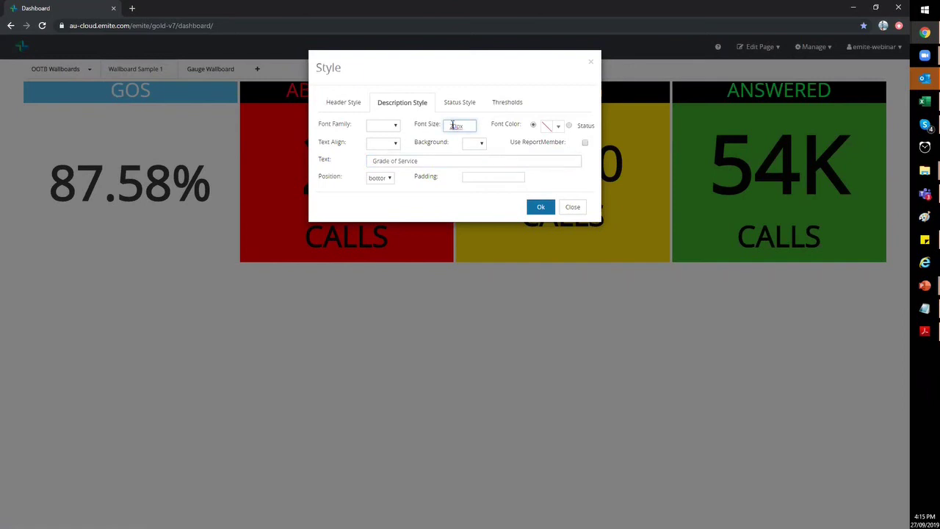
left_click(397, 126)
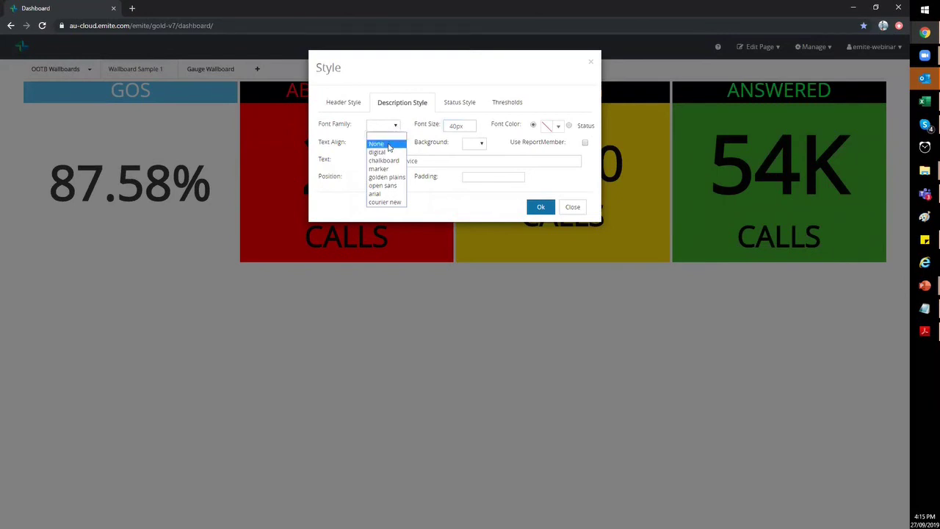
left_click(381, 152)
- Set the GOS header's font family to digital and its font color to cyan rgba(5, 252, 252, 1), and save the style
left_click(351, 103)
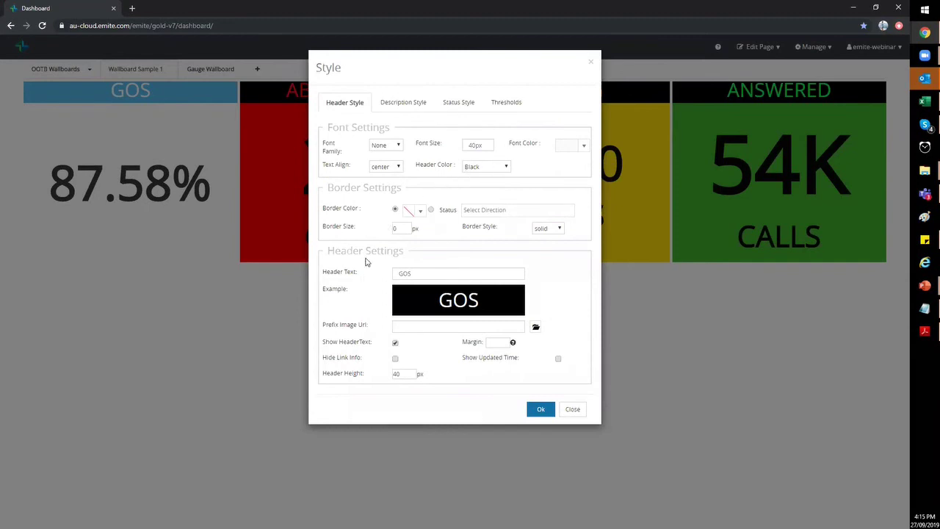
left_click(396, 147)
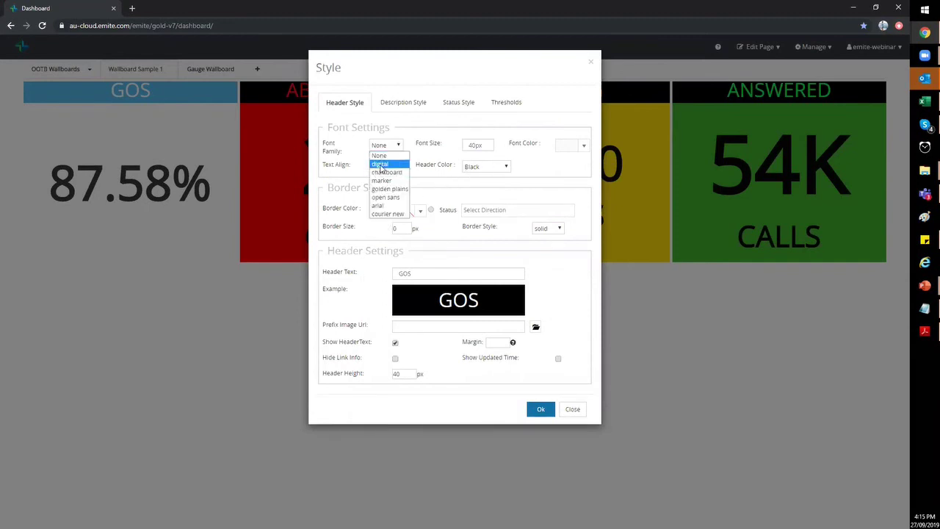
left_click(380, 165)
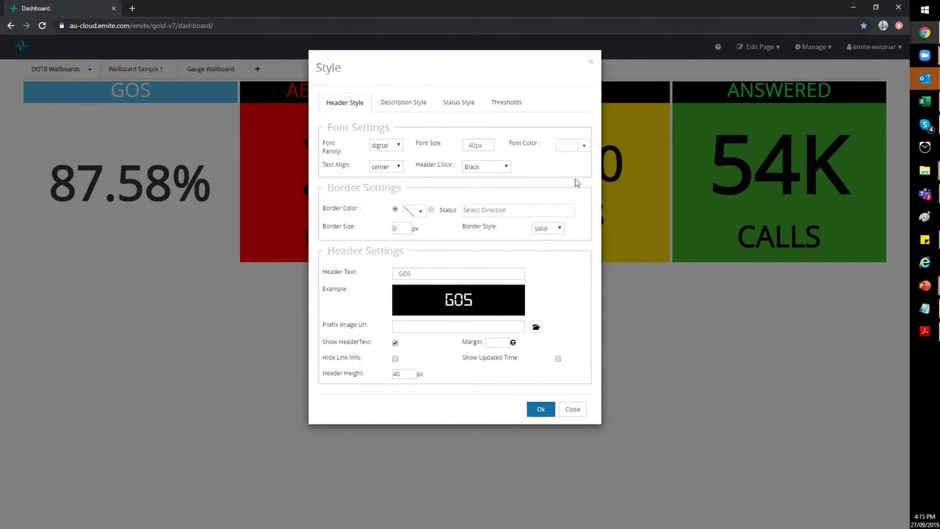
left_click(584, 146)
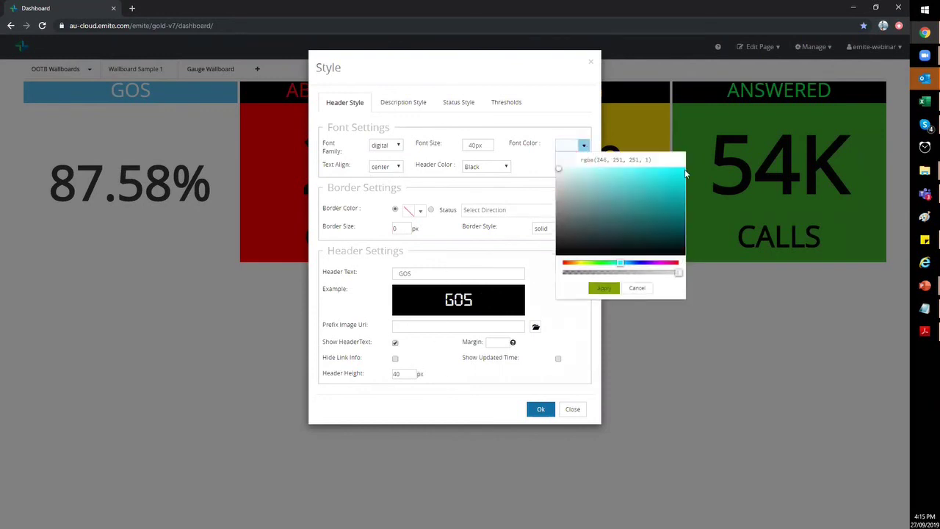
left_click(683, 170)
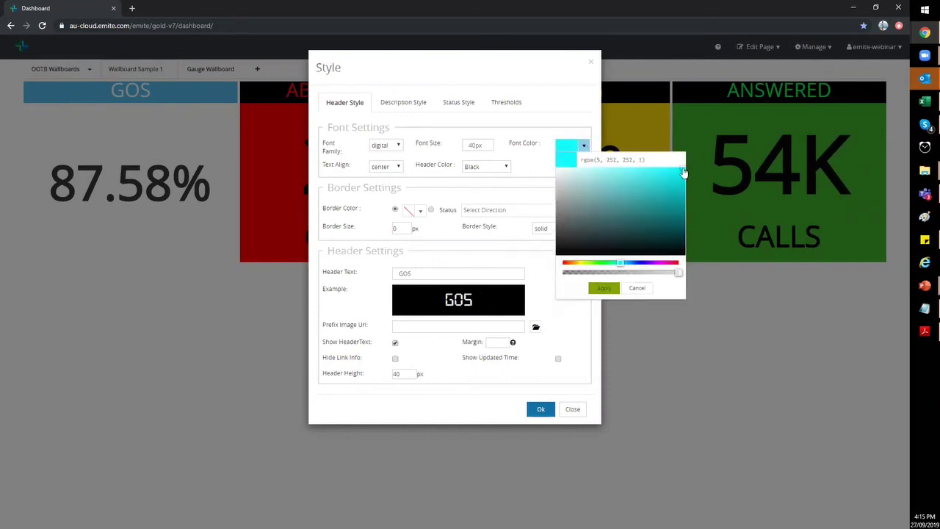
left_click(603, 289)
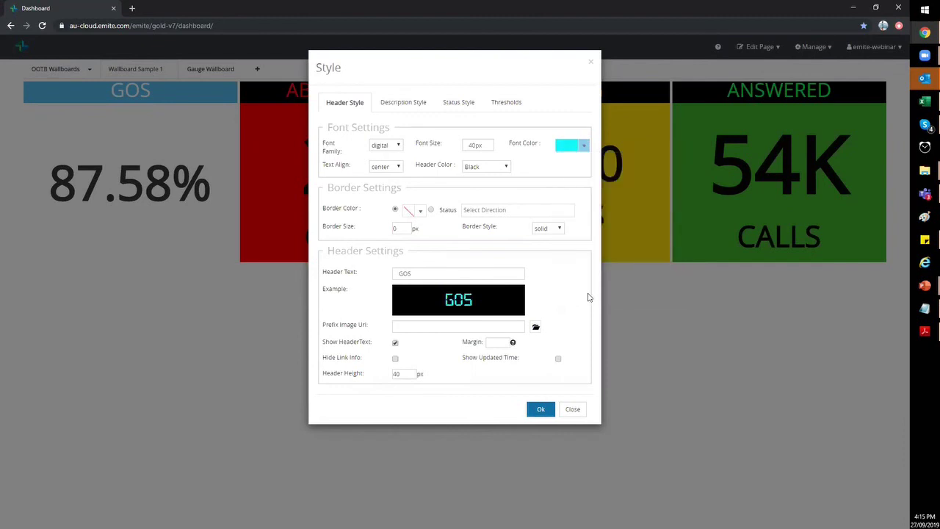
left_click(537, 410)
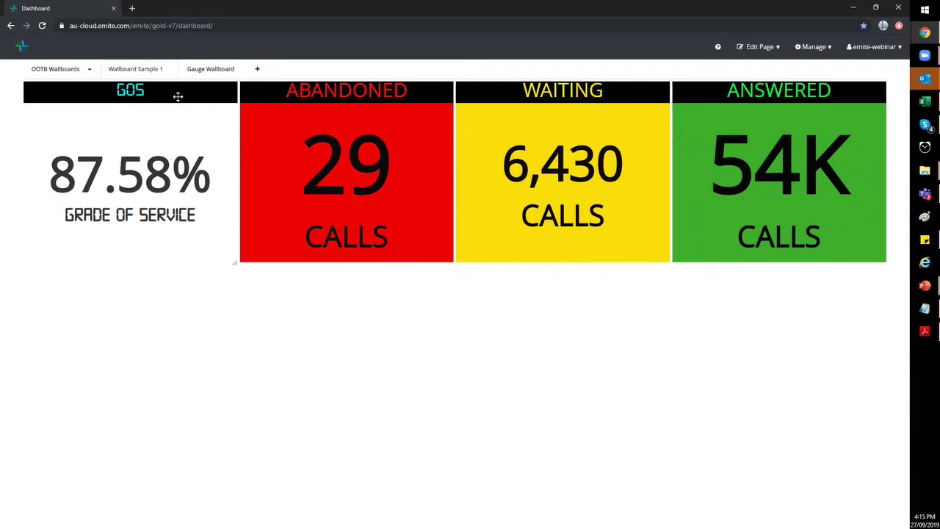
- Reopen the GOS tile's status style and choose the black_light_dark_figures image from the Background folder as its background image
mouse_move(117, 98)
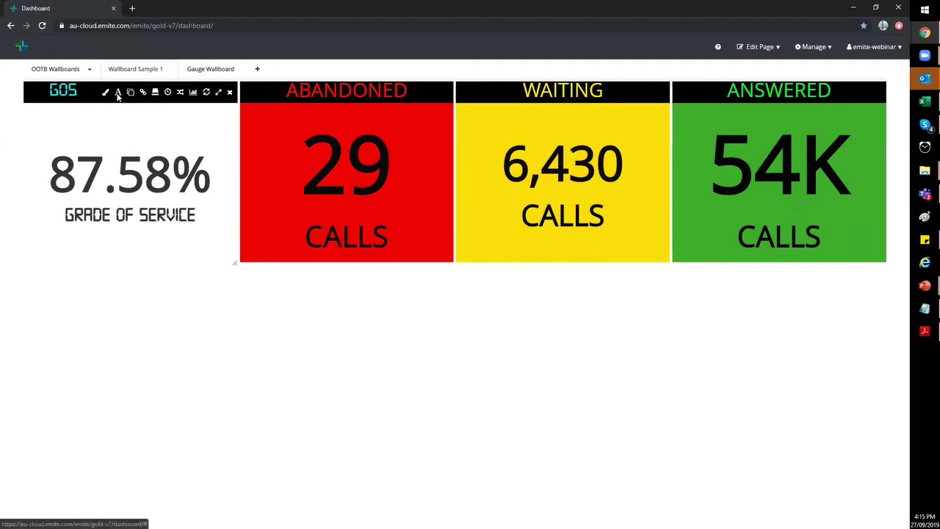
left_click(117, 94)
left_click(454, 104)
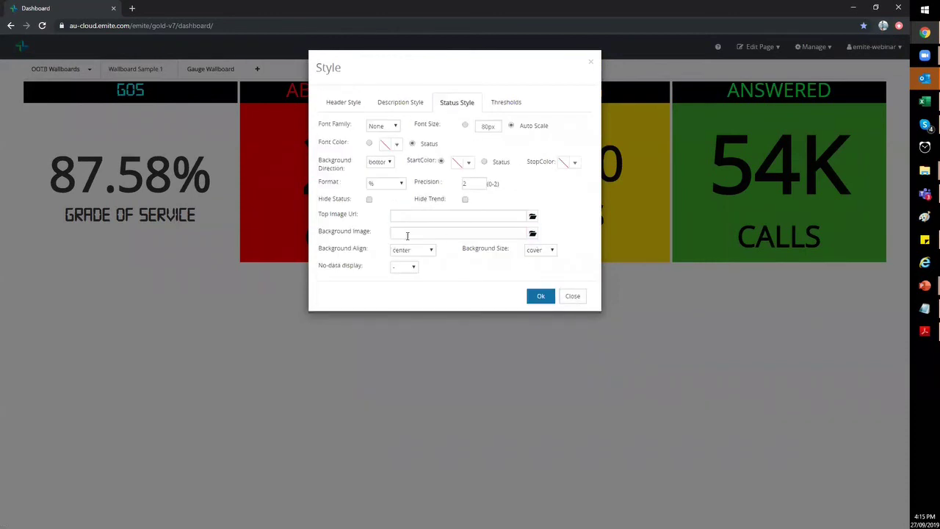
left_click(532, 235)
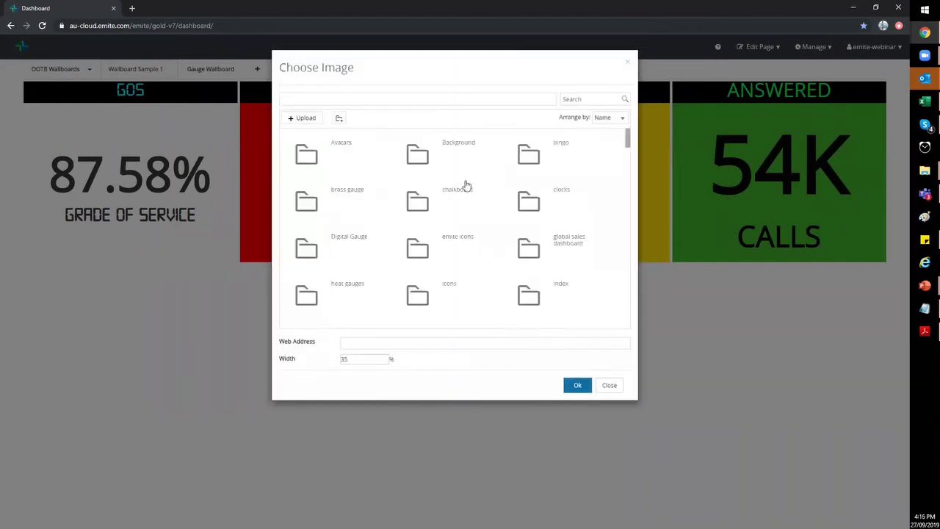
double_click(420, 159)
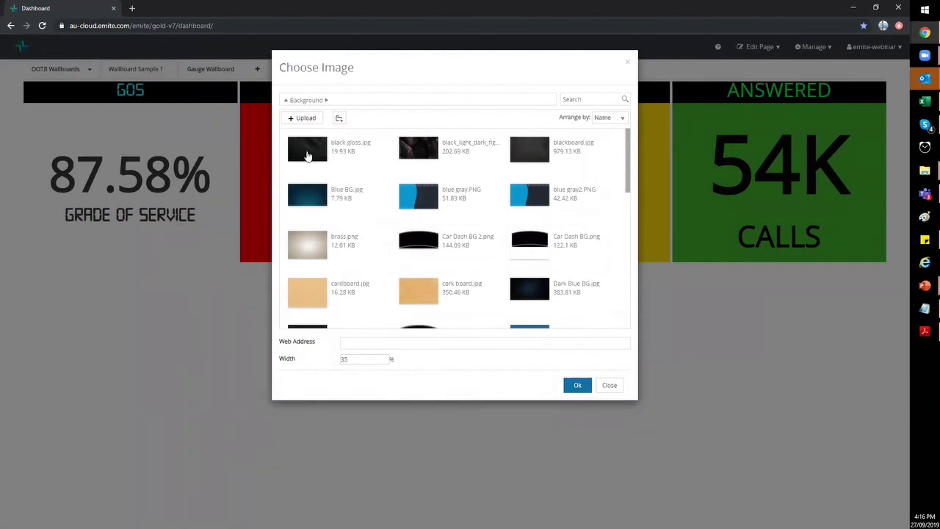
left_click(418, 153)
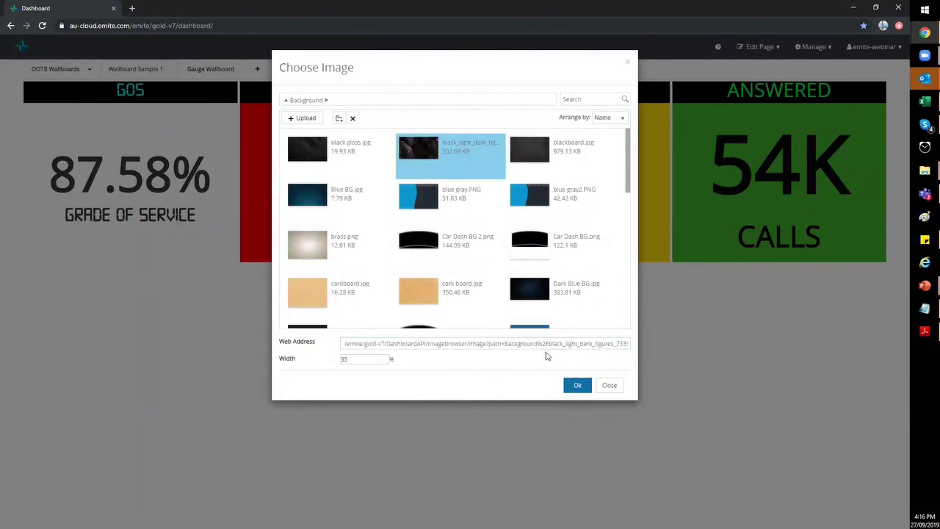
left_click(576, 387)
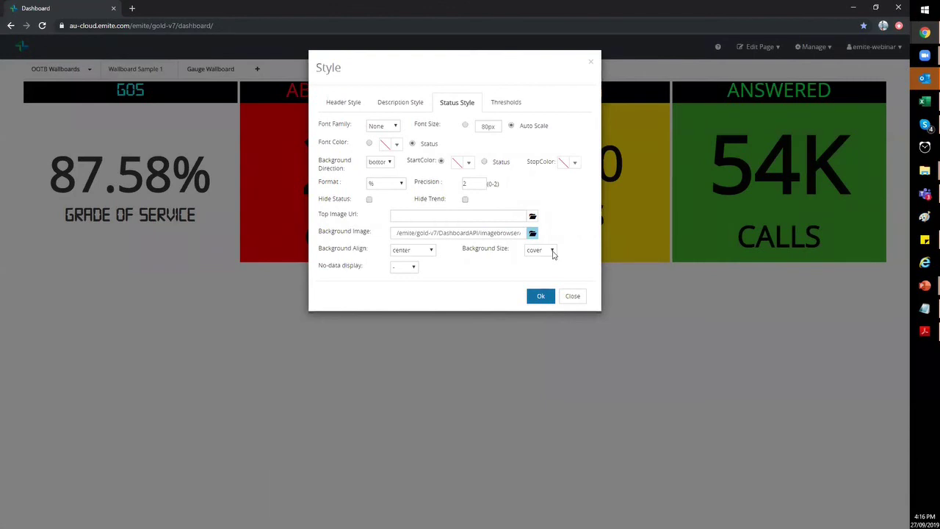
- Keep the GOS tile's background size at cover and save the style
left_click(553, 252)
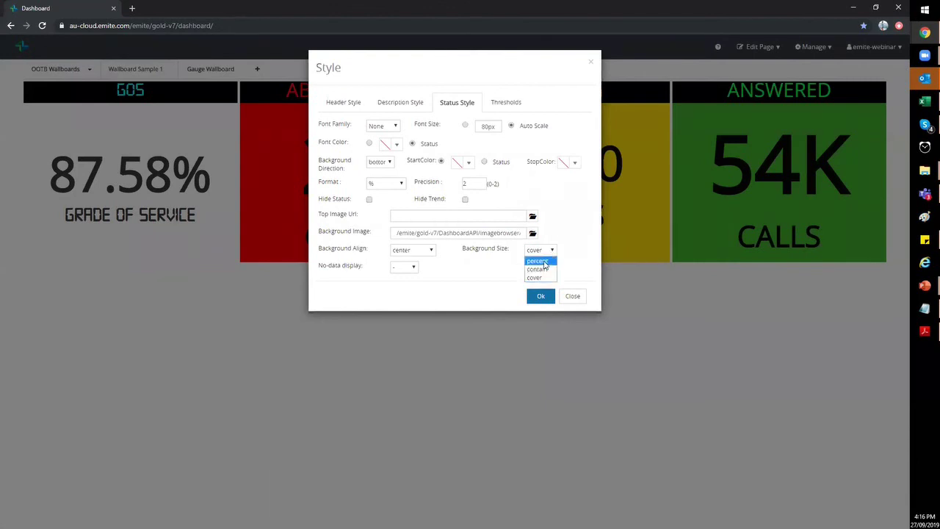
key("alt+Tab")
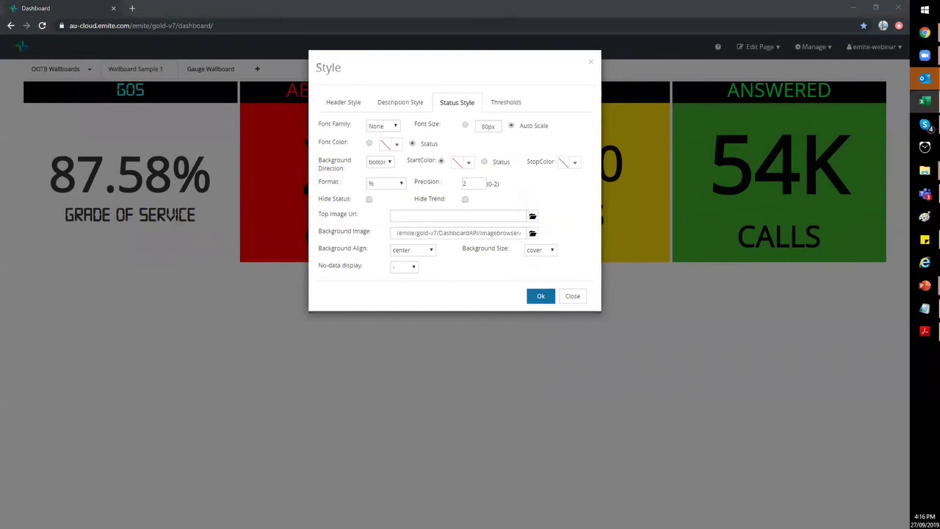
left_click(553, 251)
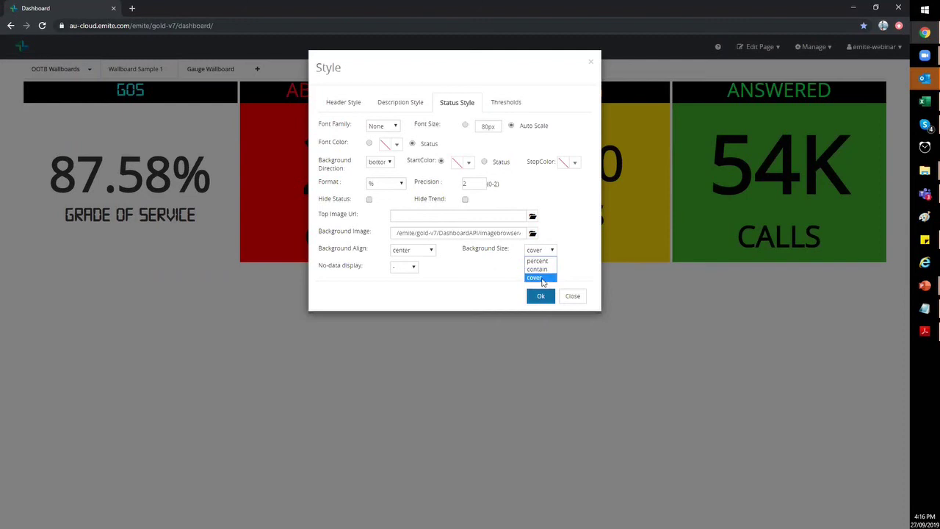
left_click(542, 280)
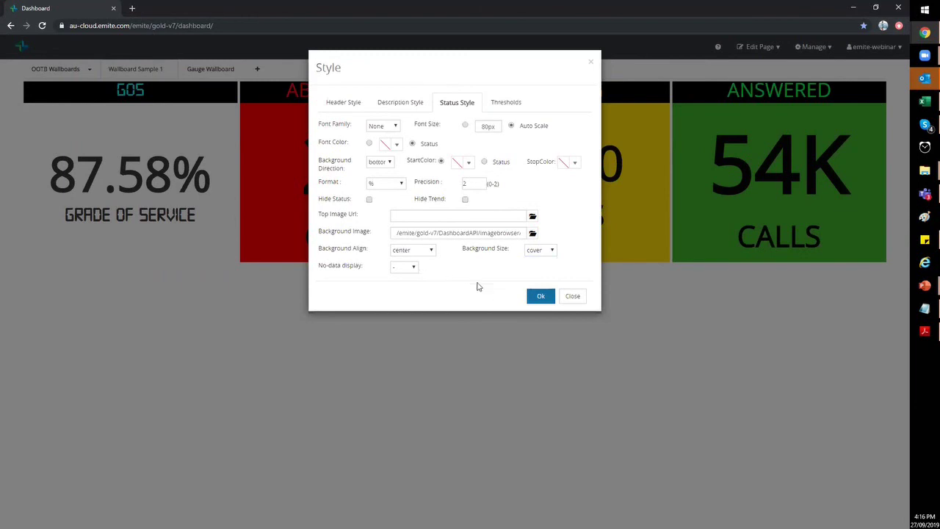
left_click(539, 299)
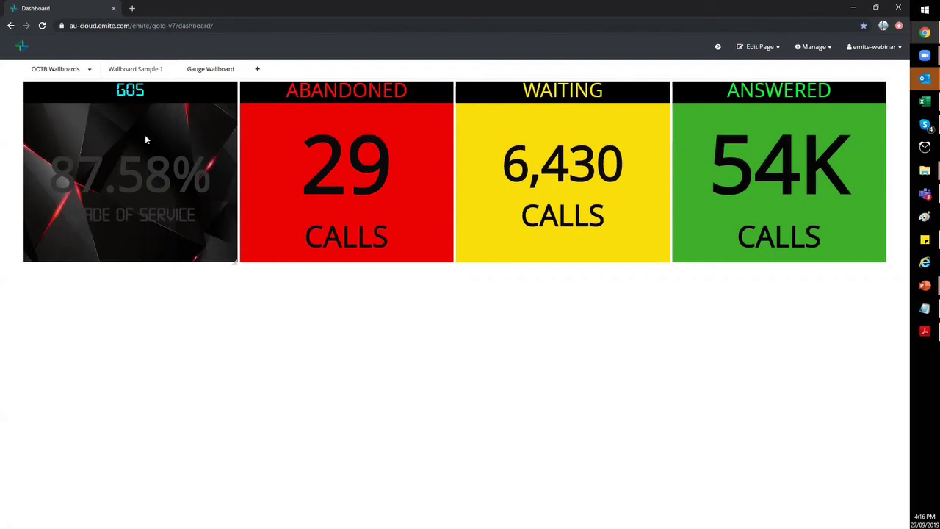
- Reopen the GOS tile's style and add a red status threshold from 0 to 89
mouse_move(156, 92)
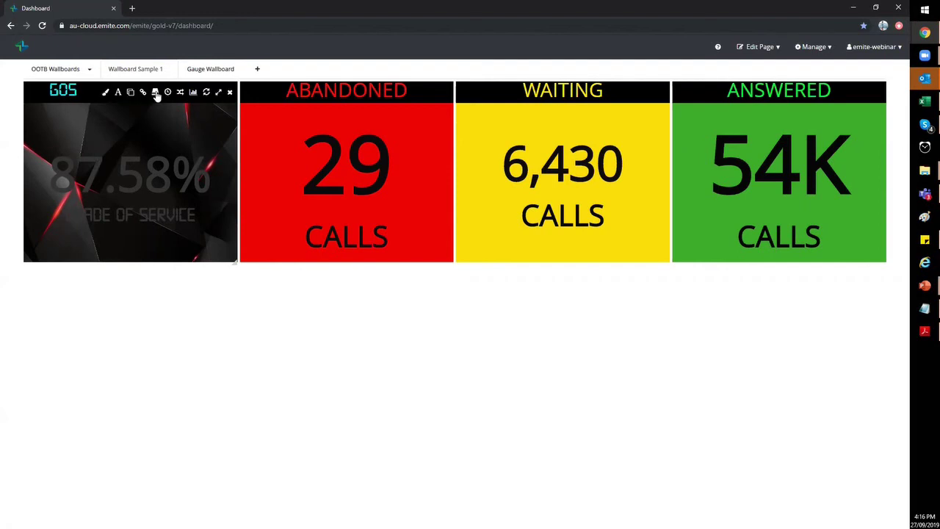
left_click(117, 93)
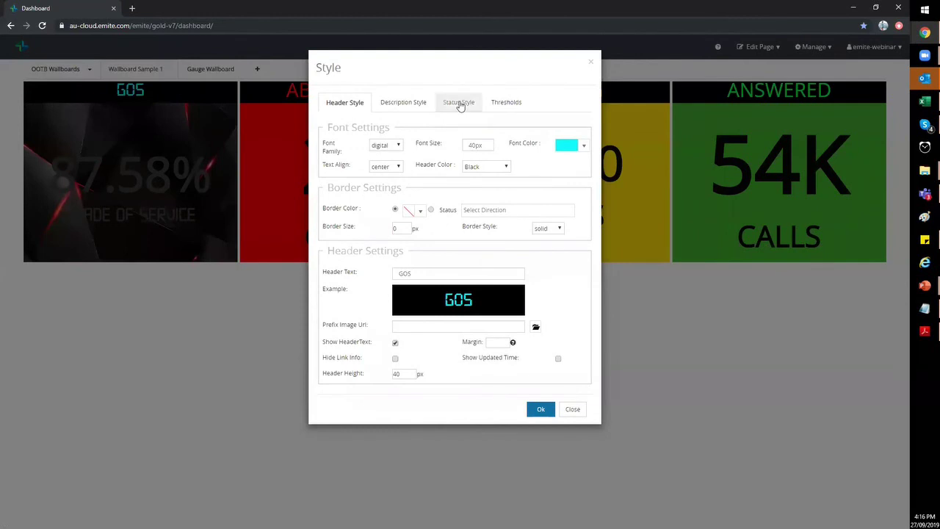
left_click(510, 105)
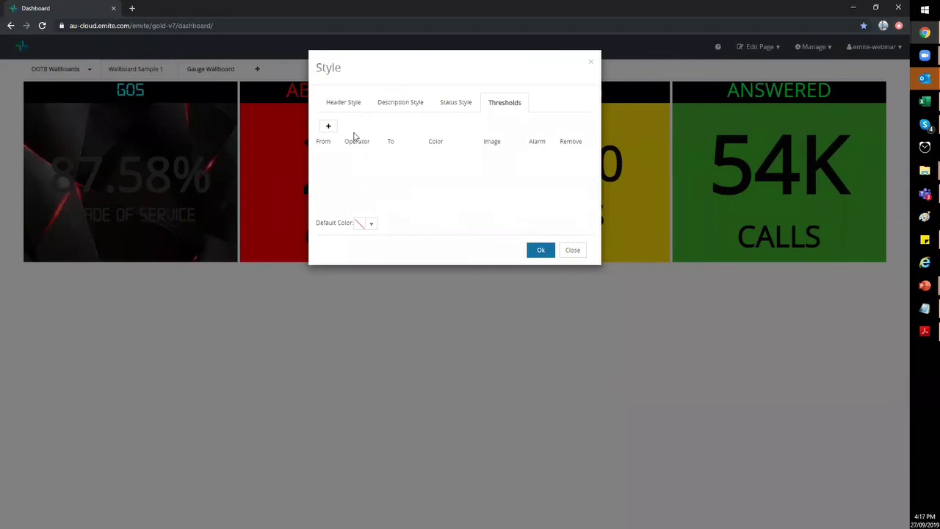
left_click(329, 126)
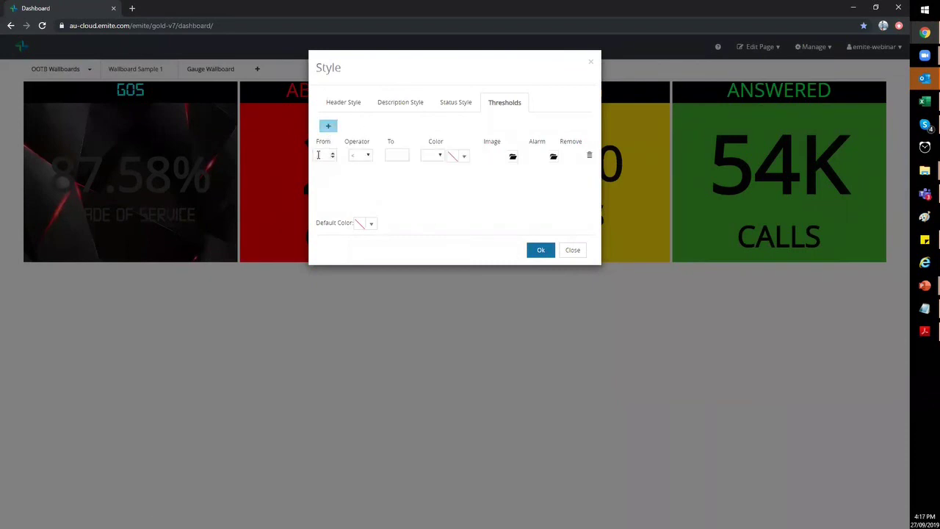
left_click(318, 155)
left_click(440, 155)
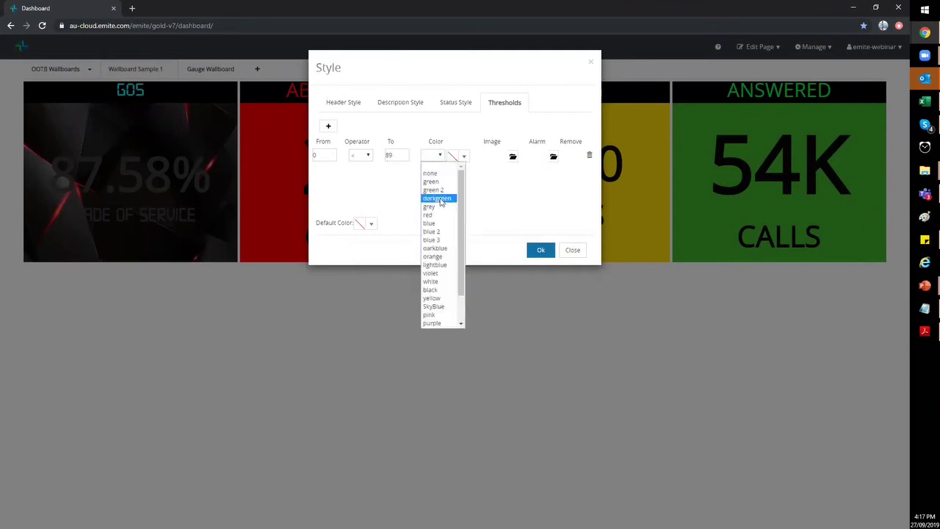
left_click(439, 215)
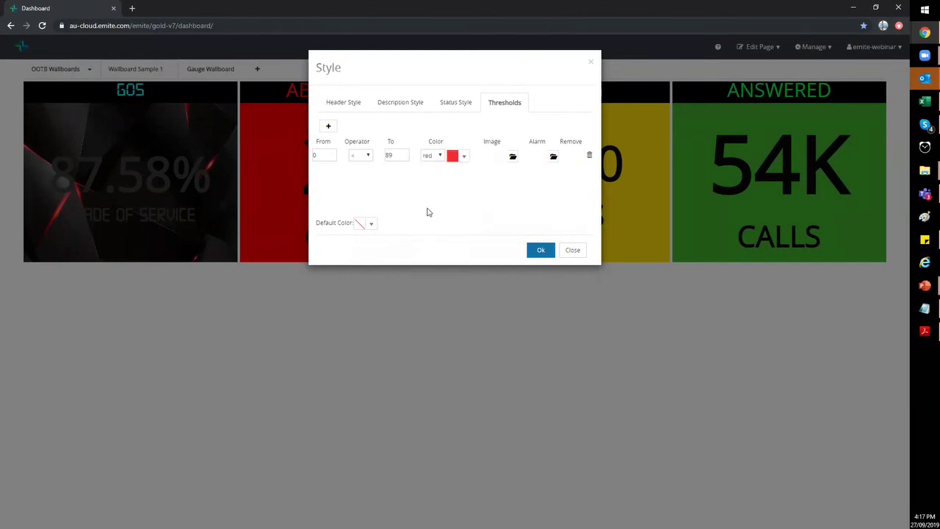
- Add a second GOS threshold from 90 to 93 in yellow
left_click(328, 125)
left_click(320, 169)
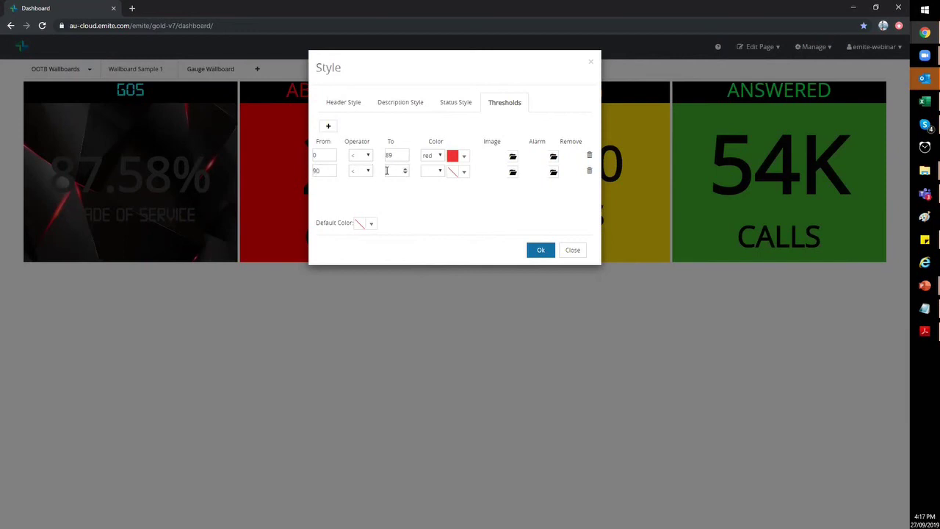
left_click(440, 171)
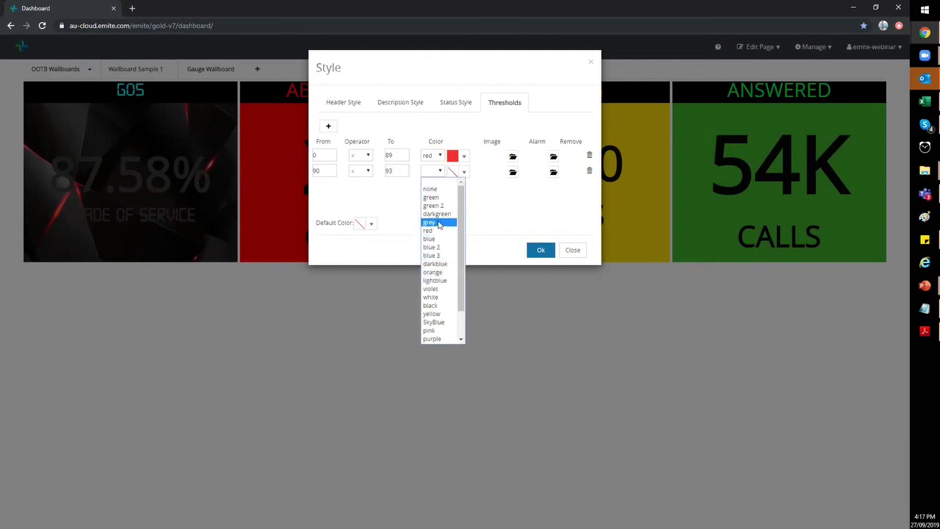
left_click(433, 314)
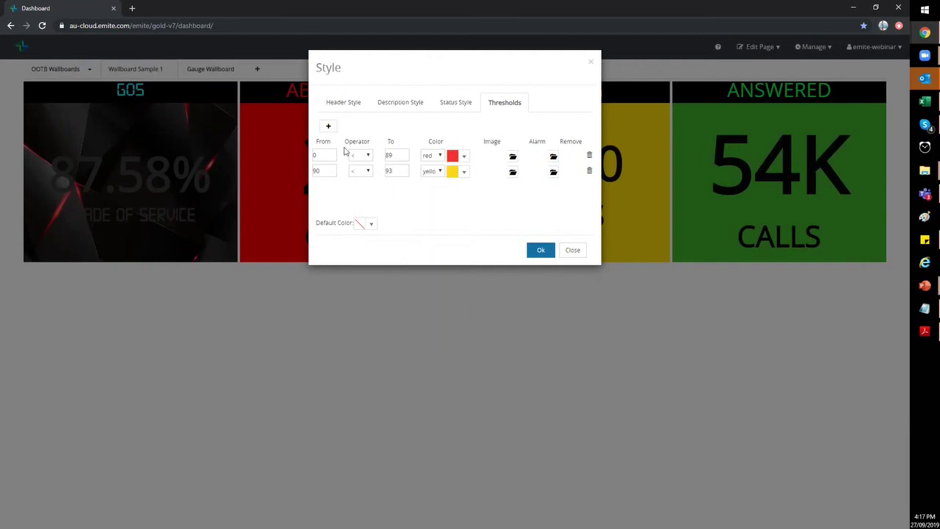
- Add a third GOS threshold from 94 to 100 in green
left_click(328, 126)
left_click(324, 187)
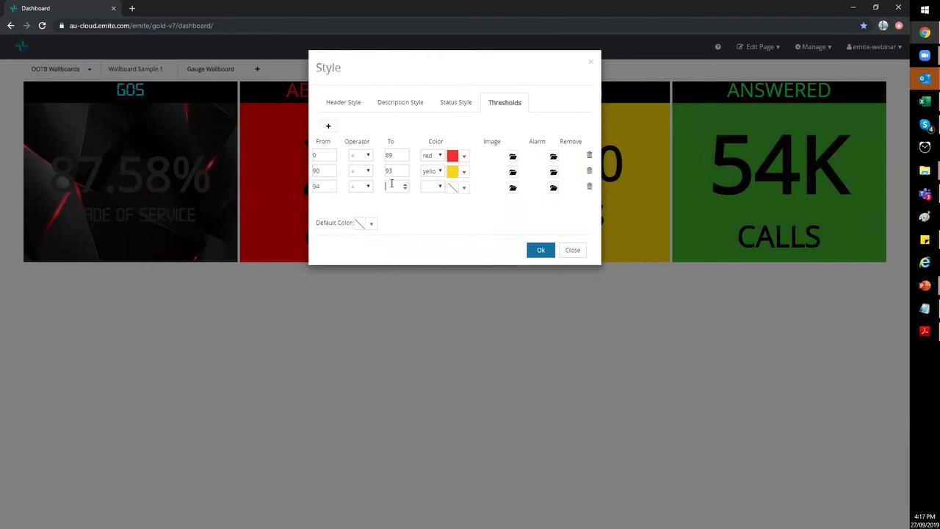
left_click(436, 186)
left_click(431, 220)
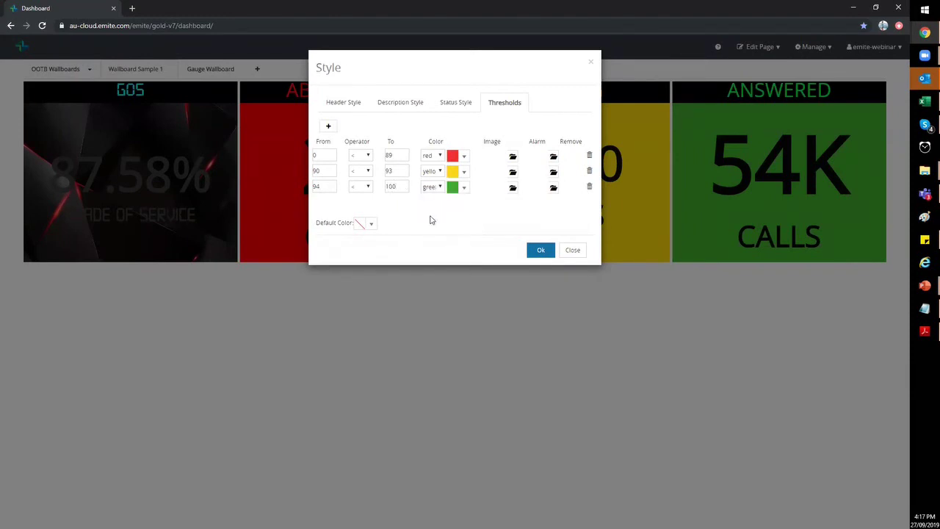
- Assign circle2.gif from the icons folder as the image of the GOS tile's red 0 to 89 threshold
left_click(512, 160)
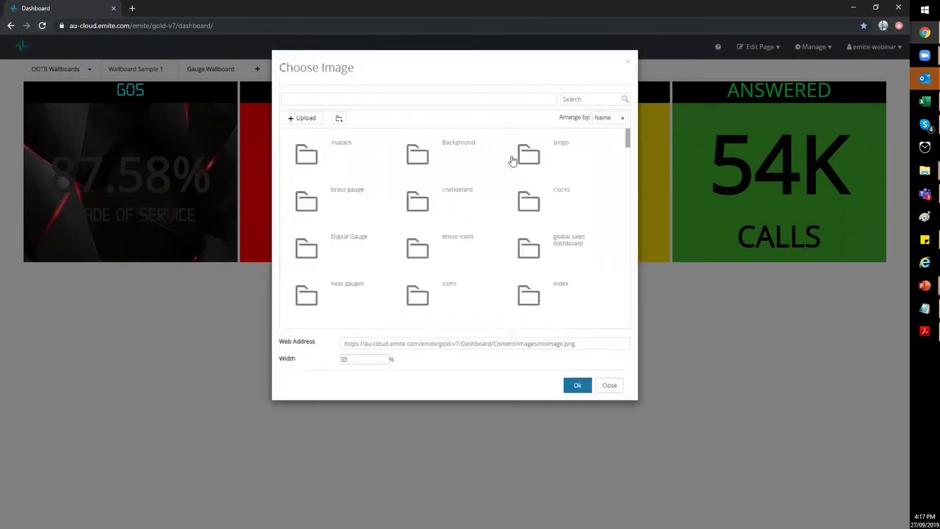
double_click(425, 301)
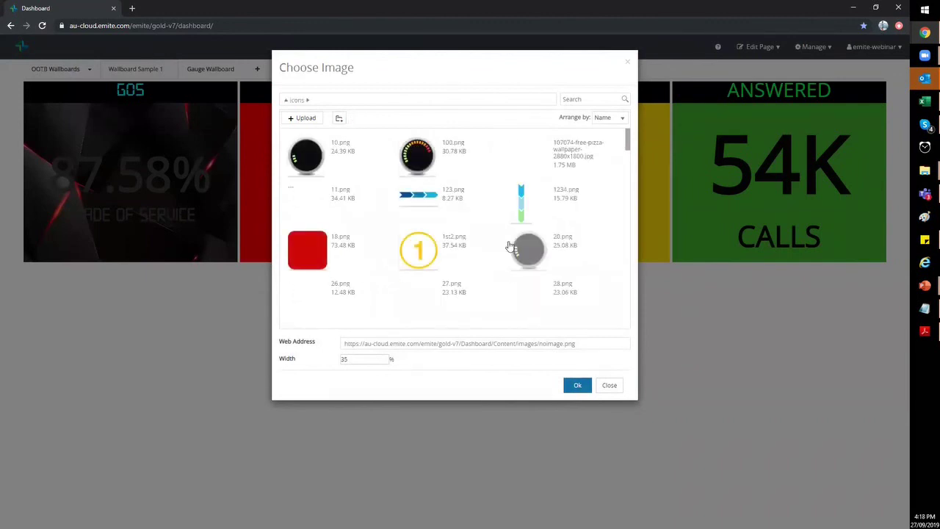
scroll(511, 246, "down", 10)
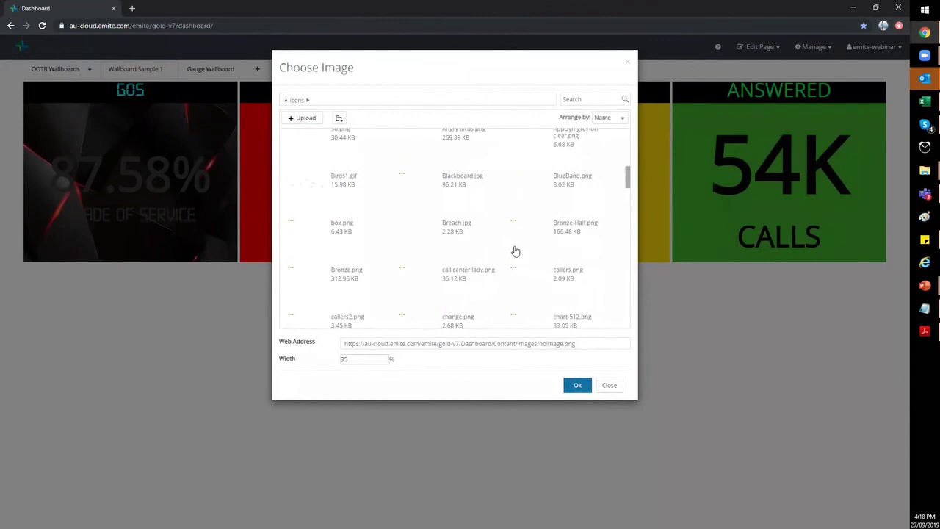
scroll(516, 251, "down", 5)
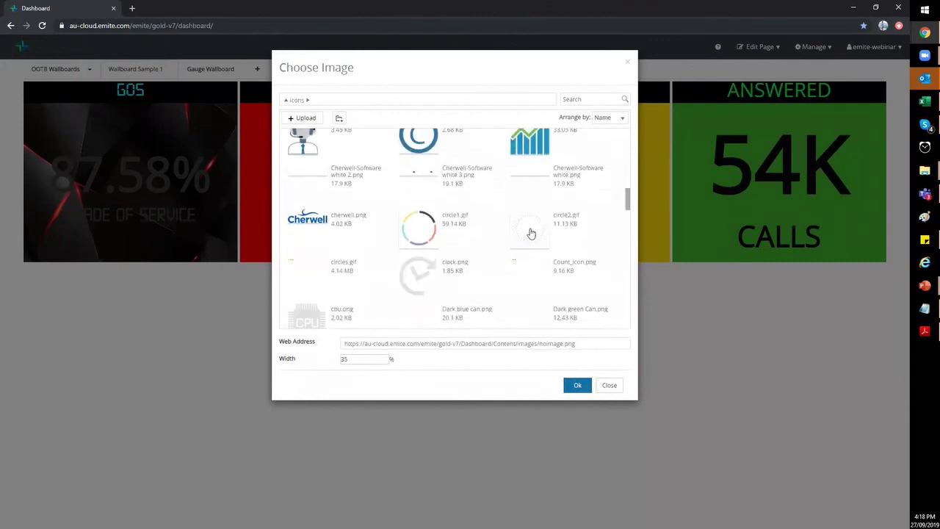
left_click(531, 233)
left_click(577, 385)
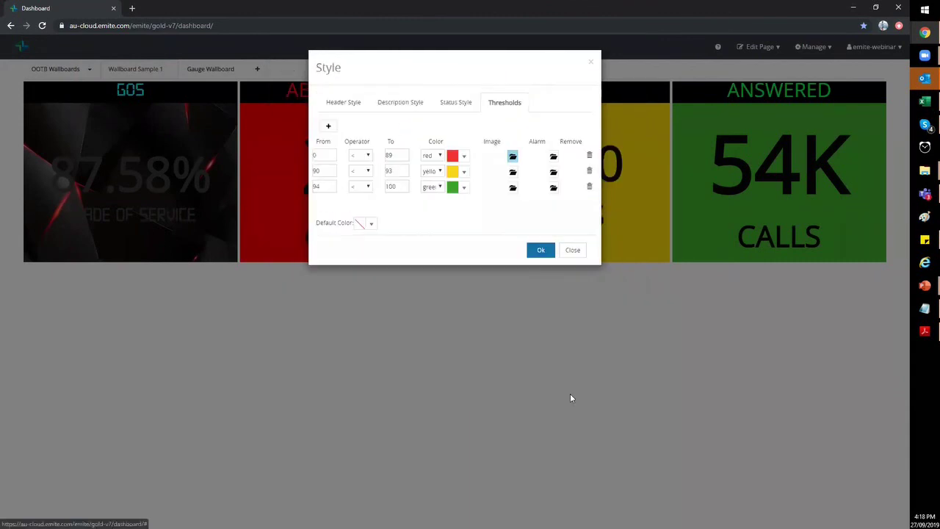
- Set Slot Machine Jackpot Sound Effect.mp3 from New folder (4) as the red threshold's alarm and save the GOS tile's style
left_click(553, 158)
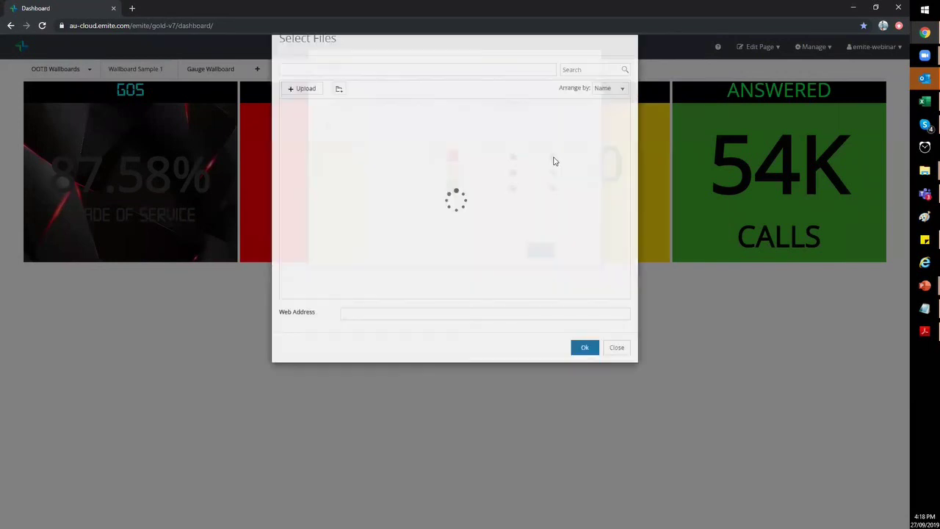
scroll(447, 253, "down", 3)
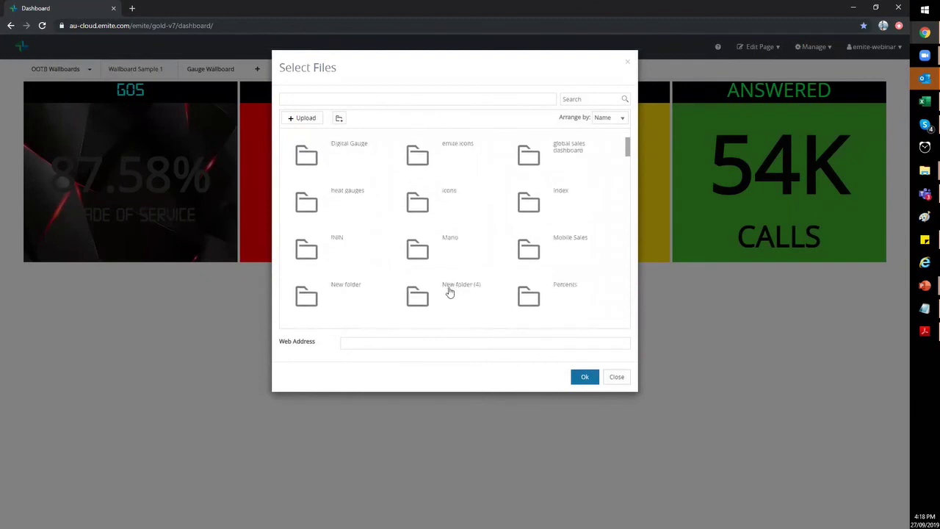
left_click(418, 294)
double_click(417, 294)
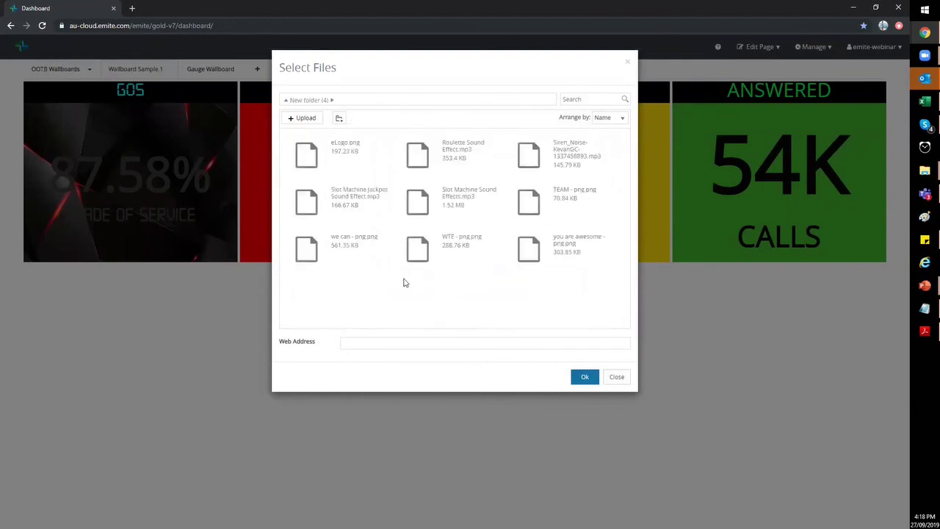
left_click(326, 208)
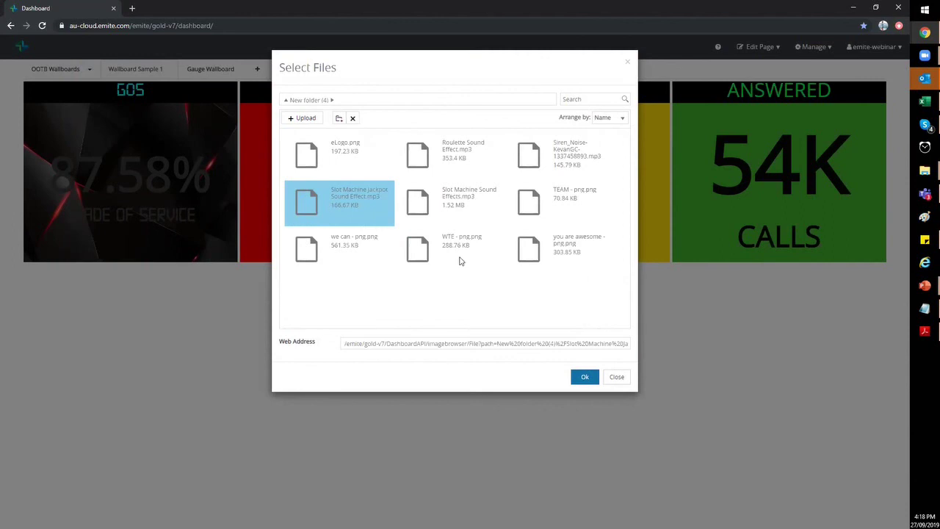
left_click(583, 377)
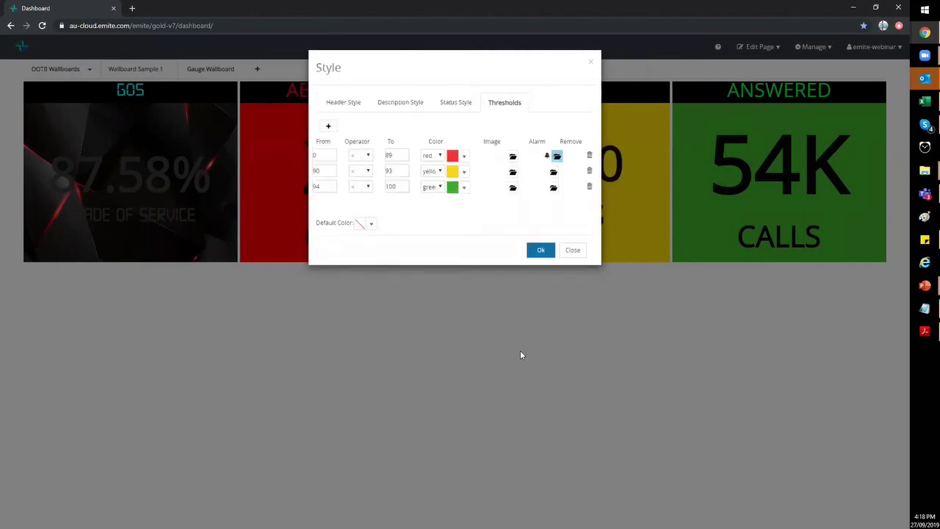
left_click(539, 252)
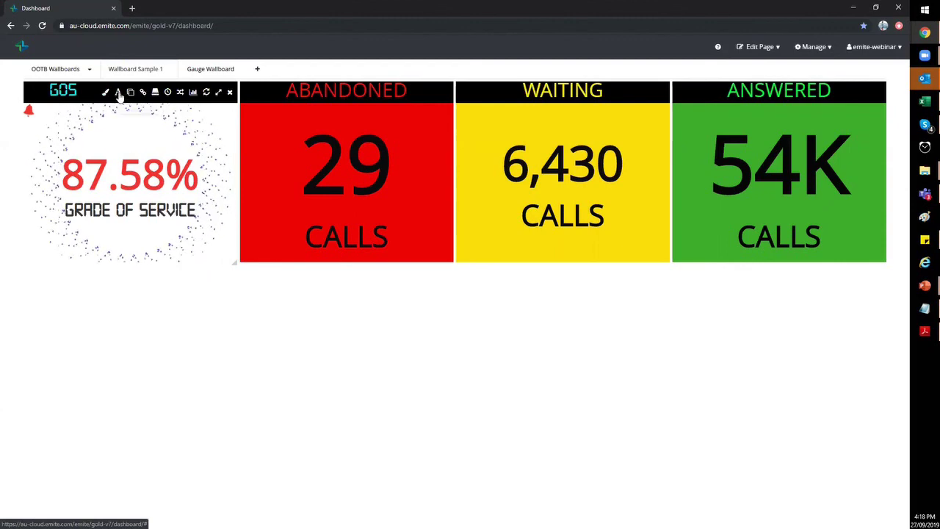
- Reopen the GOS tile's status style and set the background stop color to rgba(17, 17, 17, 1)
left_click(118, 96)
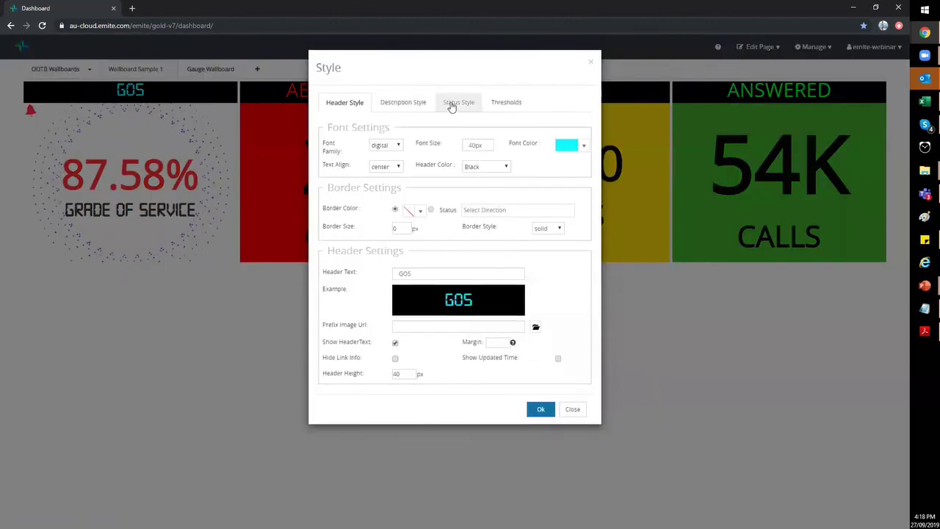
left_click(452, 104)
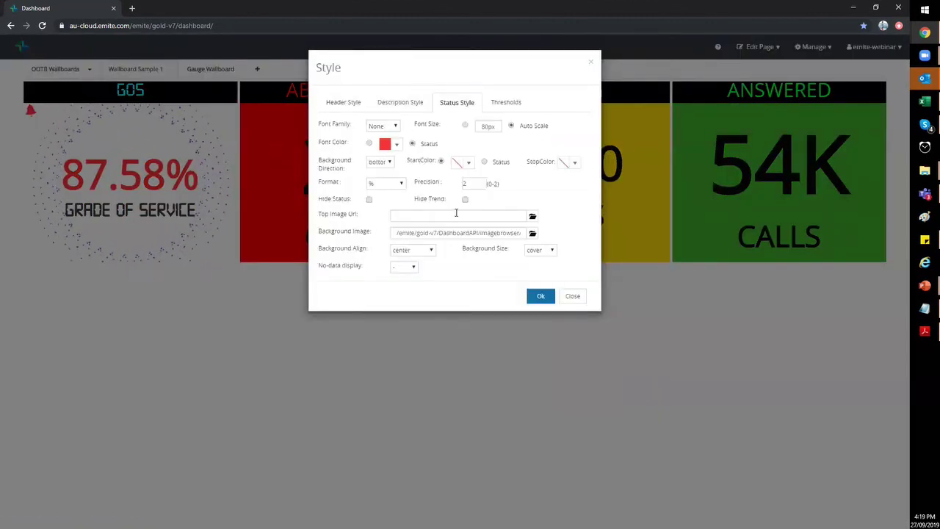
left_click(468, 163)
left_click(452, 268)
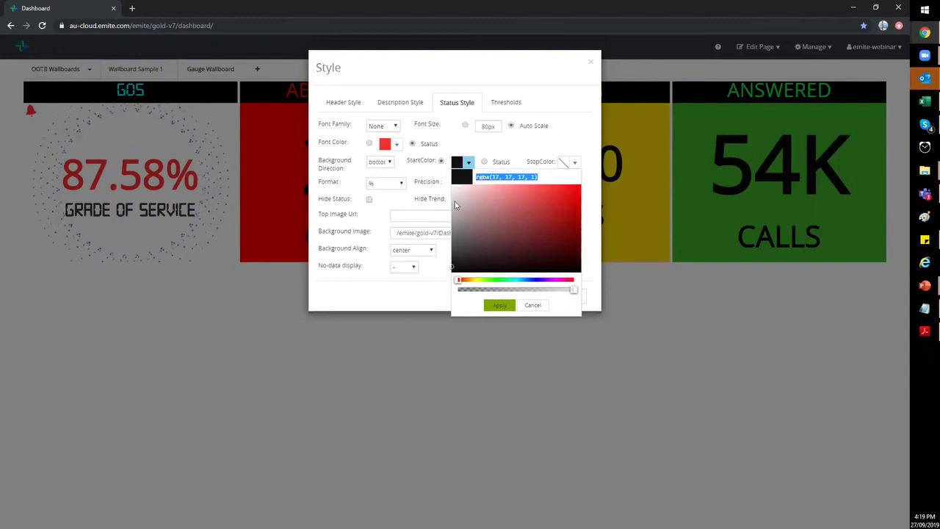
left_click(574, 162)
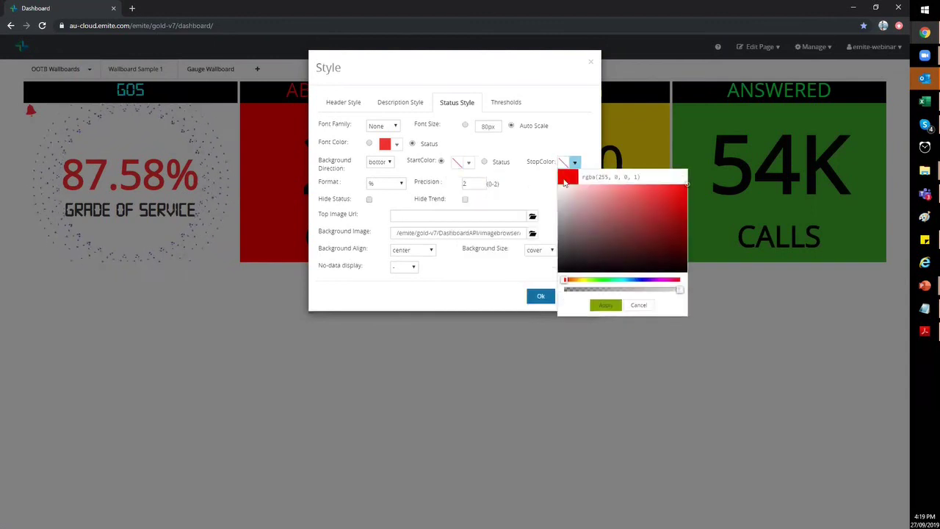
triple_click(633, 177)
type("rgba(17, 17, 17, 1)")
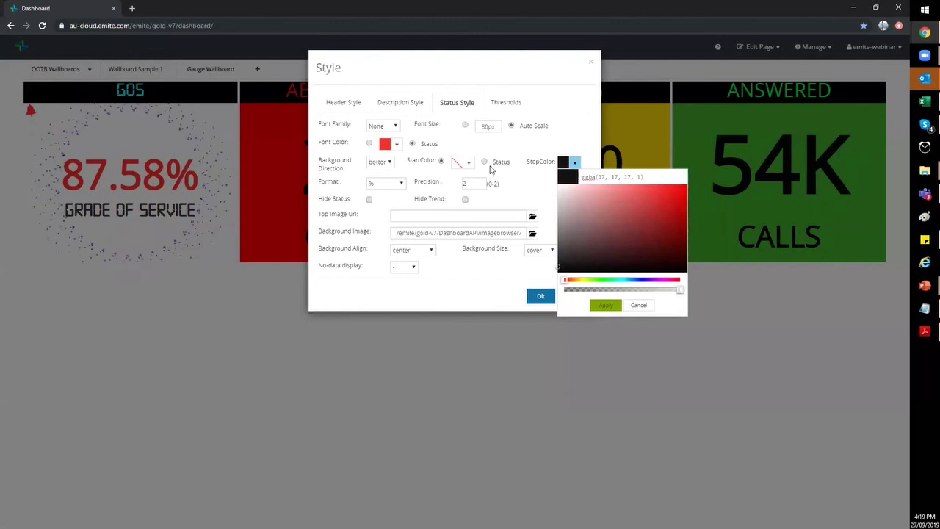
left_click(605, 305)
- Set the GOS tile's background start color to rgba(17, 17, 17, 1) and save the style
left_click(469, 162)
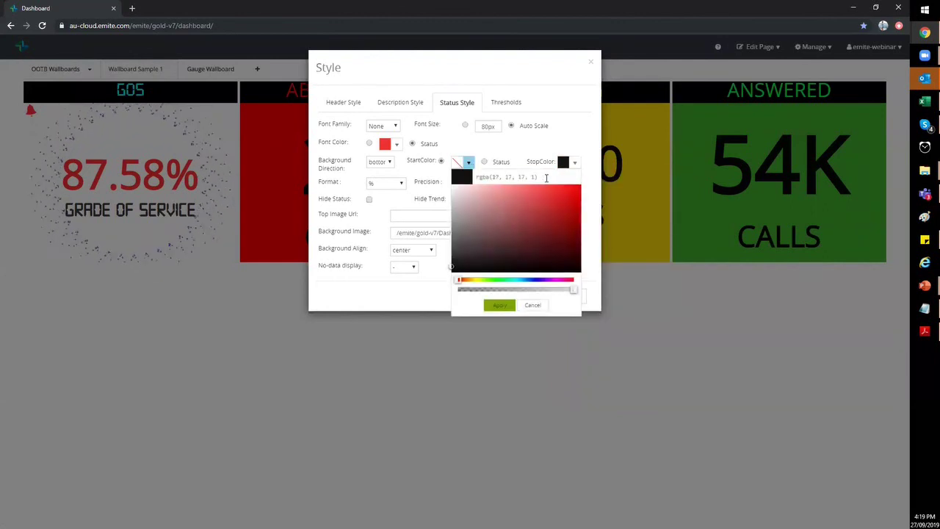
triple_click(506, 177)
type("rgba(17, 17, 17, 1)")
left_click(498, 305)
left_click(536, 297)
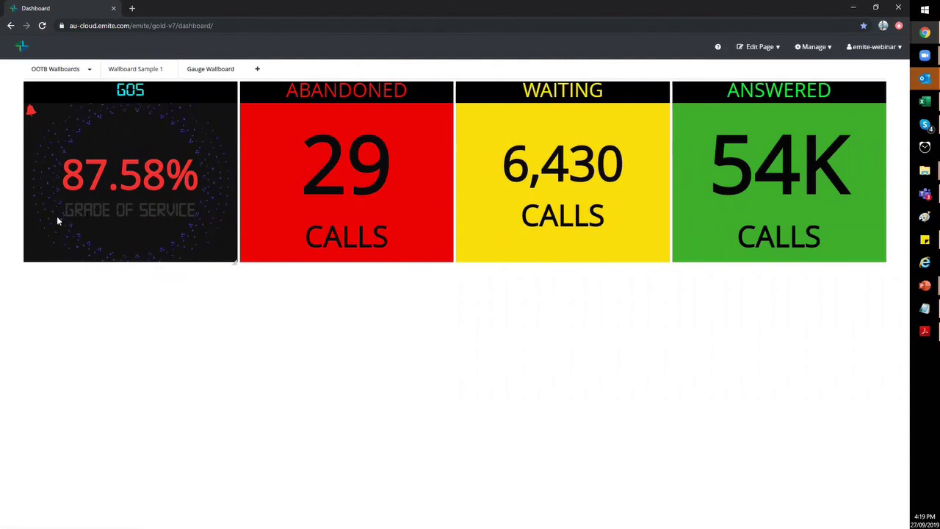
- Set the GOS tile's description font color to cyan, rgba(0, 255, 238, 1), and save the style
mouse_move(140, 98)
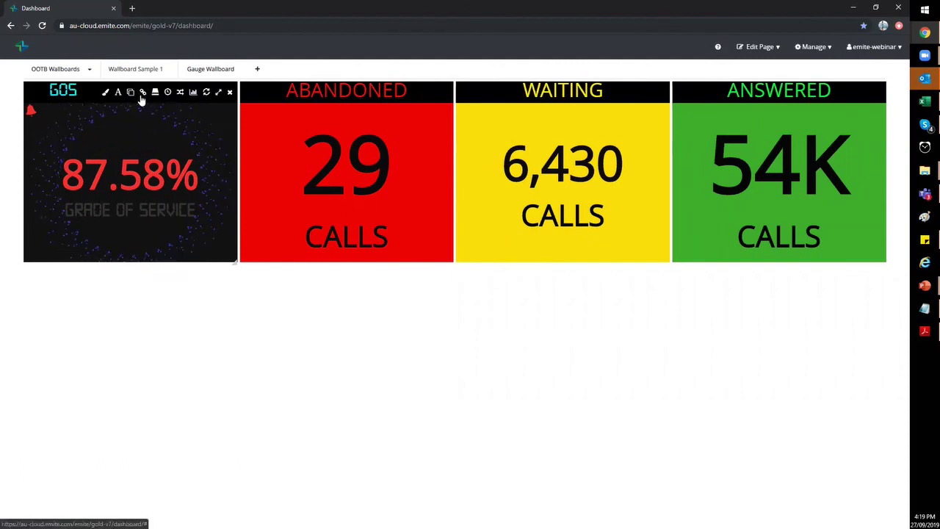
left_click(117, 93)
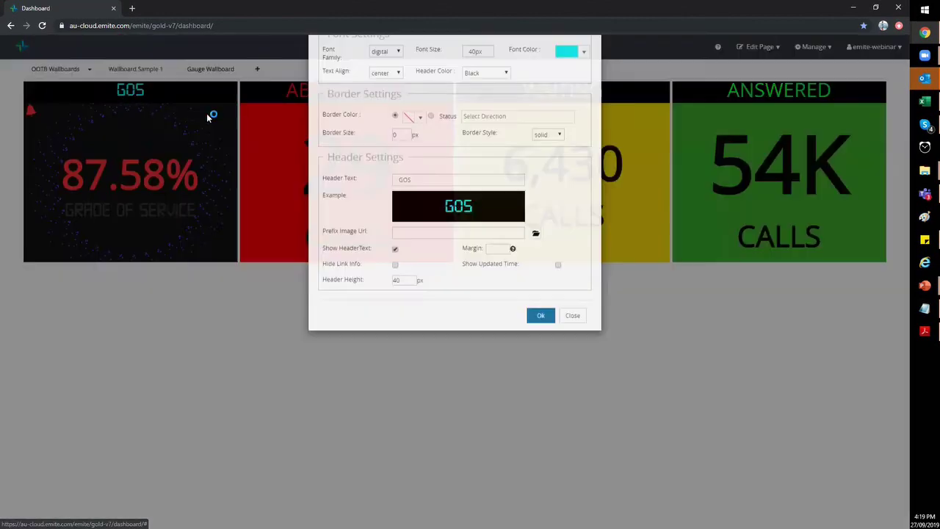
left_click(404, 102)
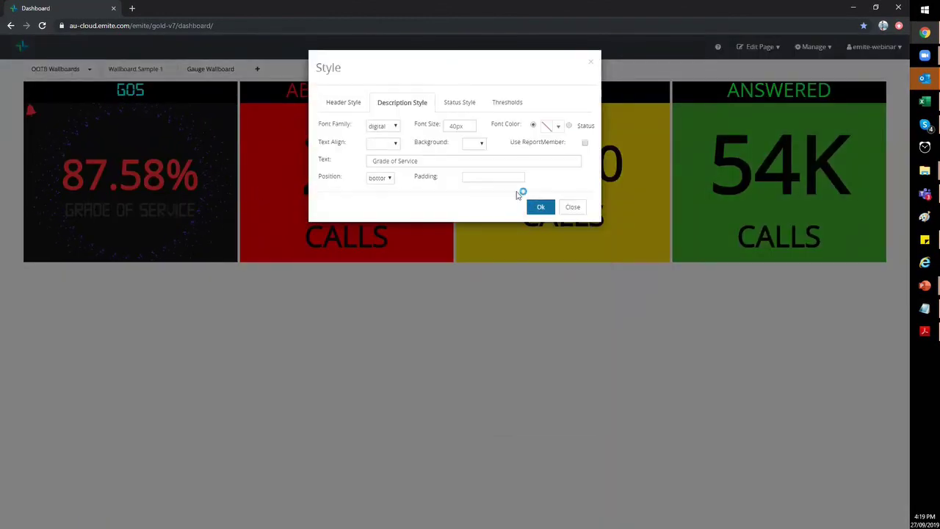
left_click(557, 128)
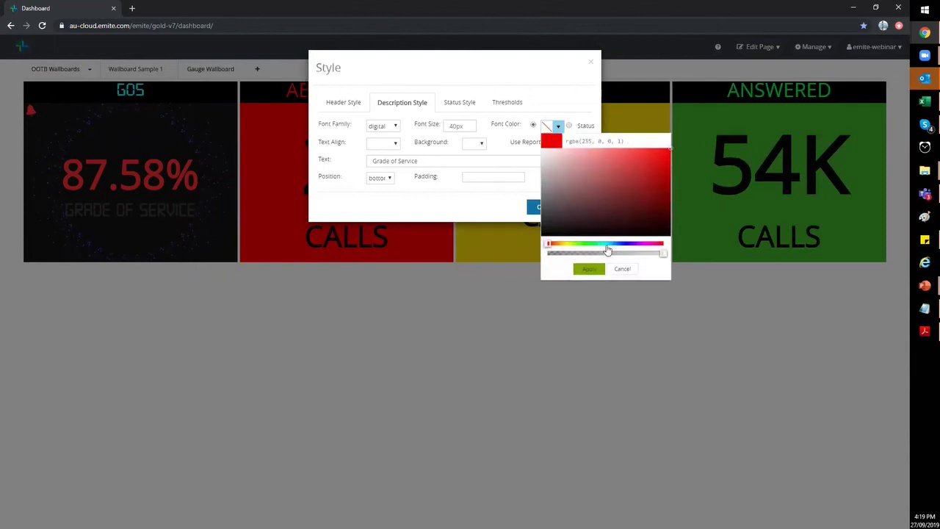
left_click(604, 243)
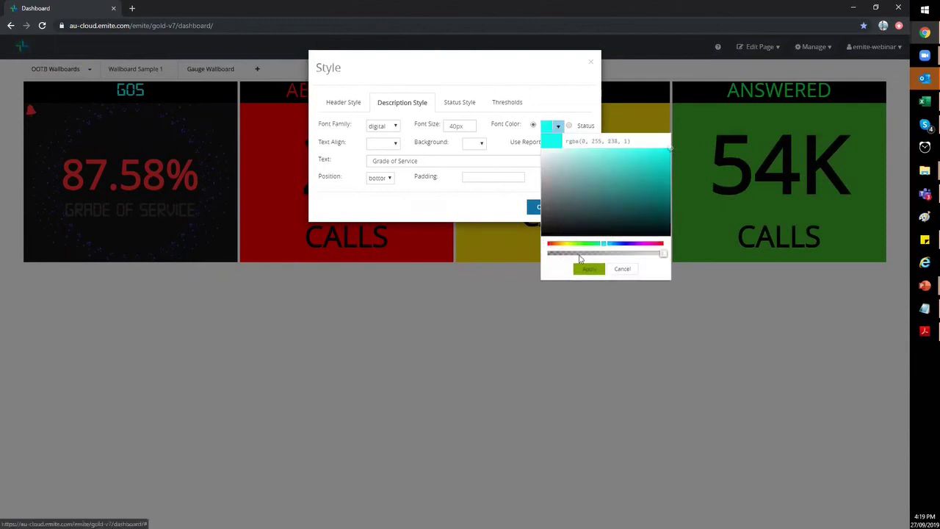
left_click(587, 269)
left_click(541, 207)
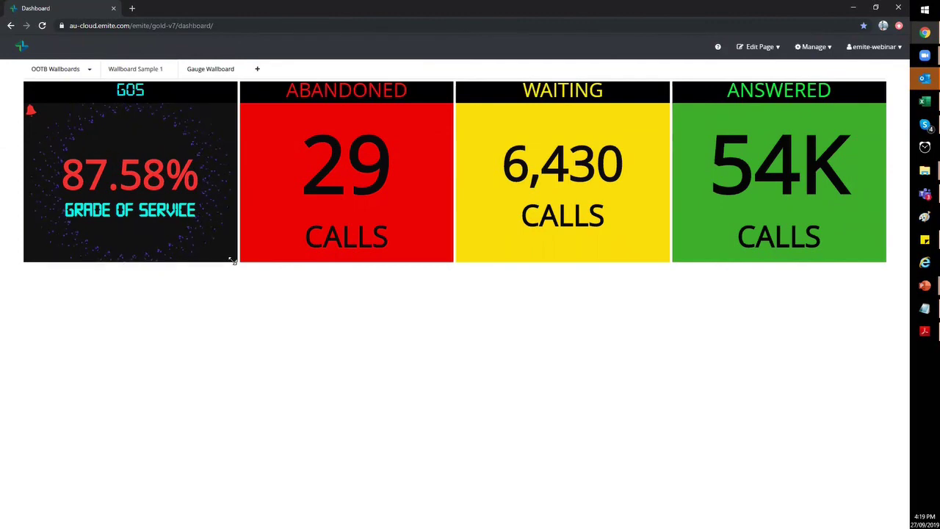
- Stretch the GOS, Abandoned, Waiting and Answered tiles down the page to the same height, keeping them equally wide in one row
left_click_drag(232, 260, 231, 411)
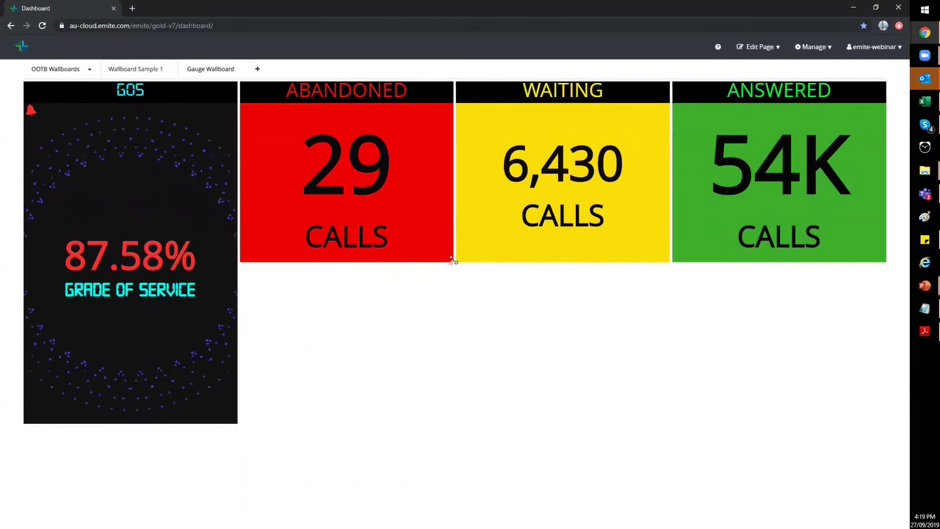
left_click_drag(453, 260, 425, 505)
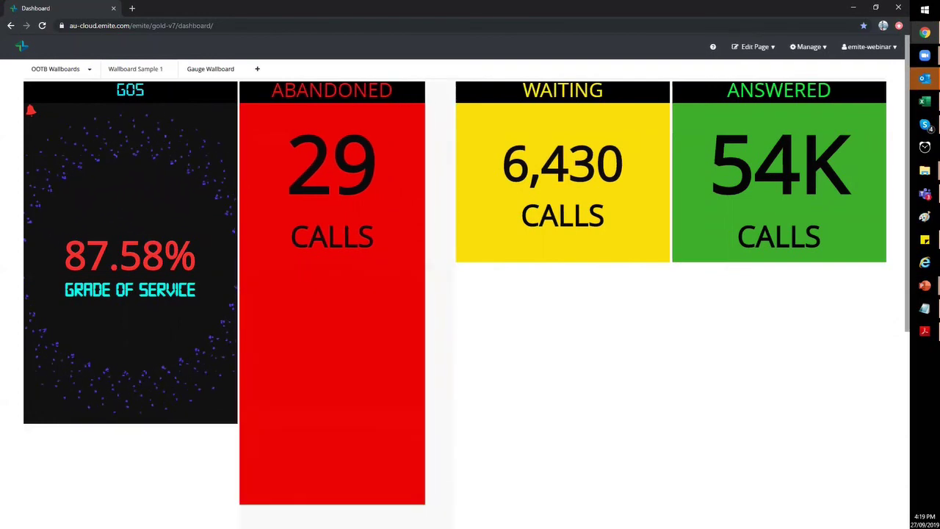
left_click_drag(231, 423, 241, 526)
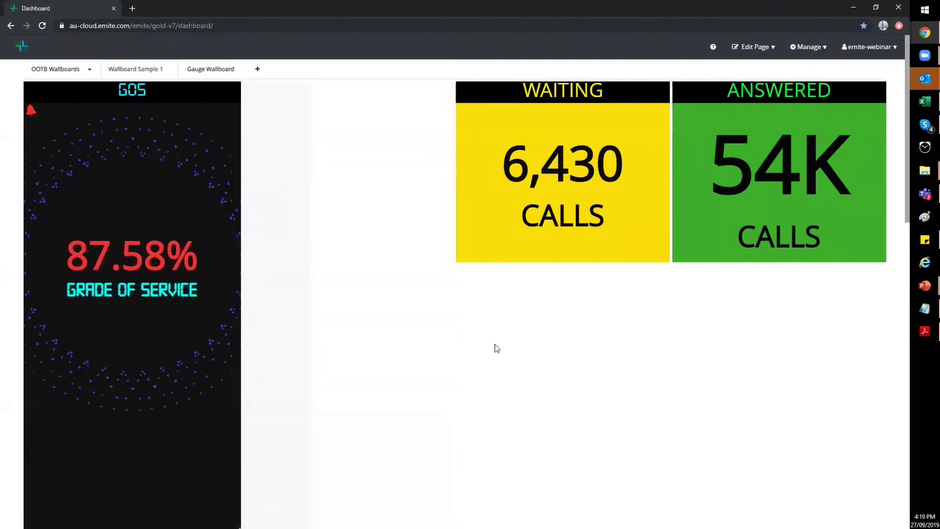
left_click_drag(301, 119, 255, 110)
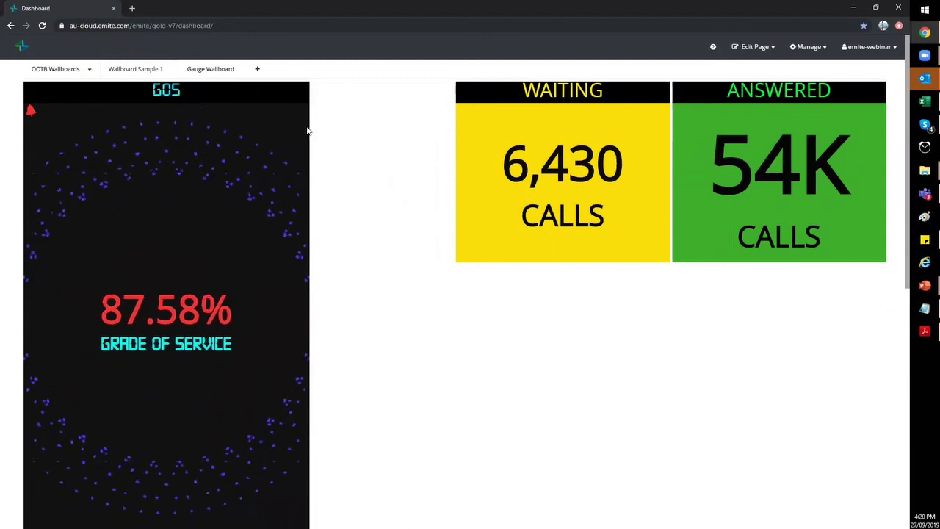
left_click_drag(304, 128, 223, 136)
left_click_drag(663, 262, 651, 511)
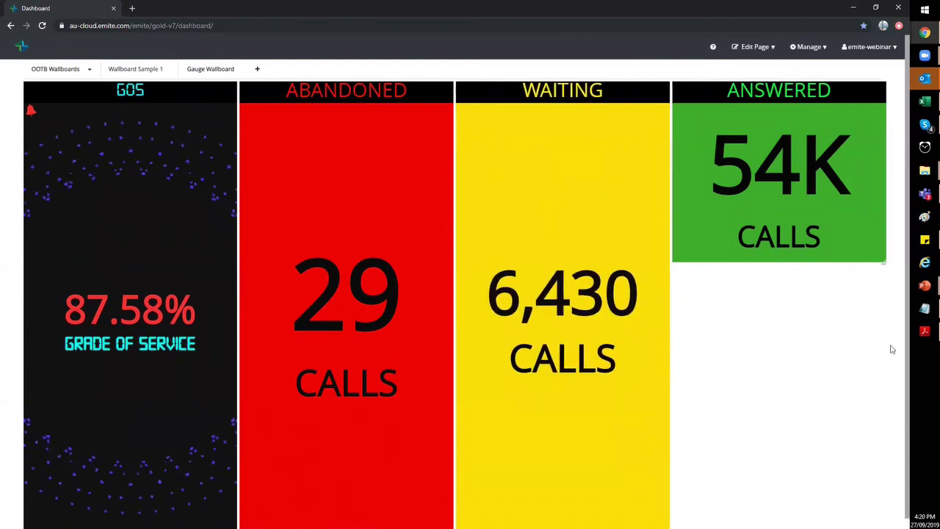
left_click_drag(883, 262, 872, 512)
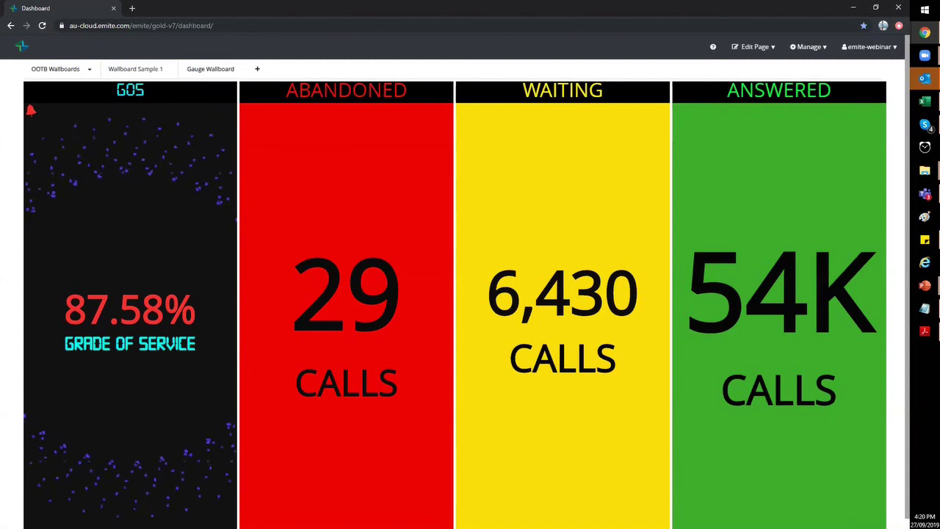
- Change the dashboard's theme setting to dark and apply it
key("alt+Tab")
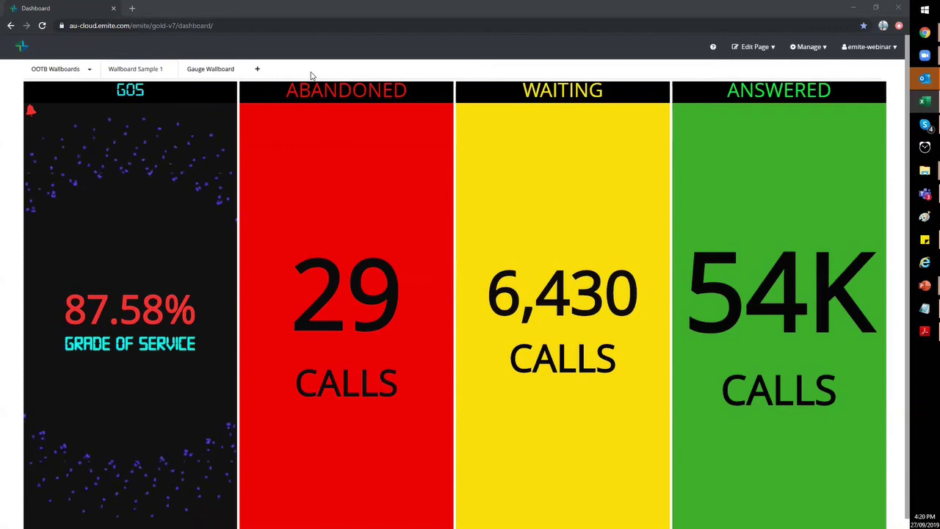
left_click(866, 53)
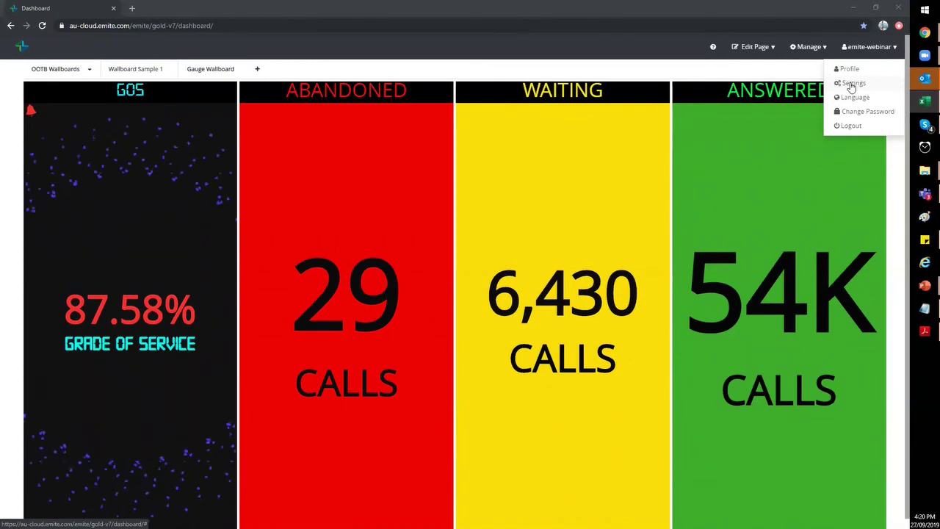
left_click(852, 86)
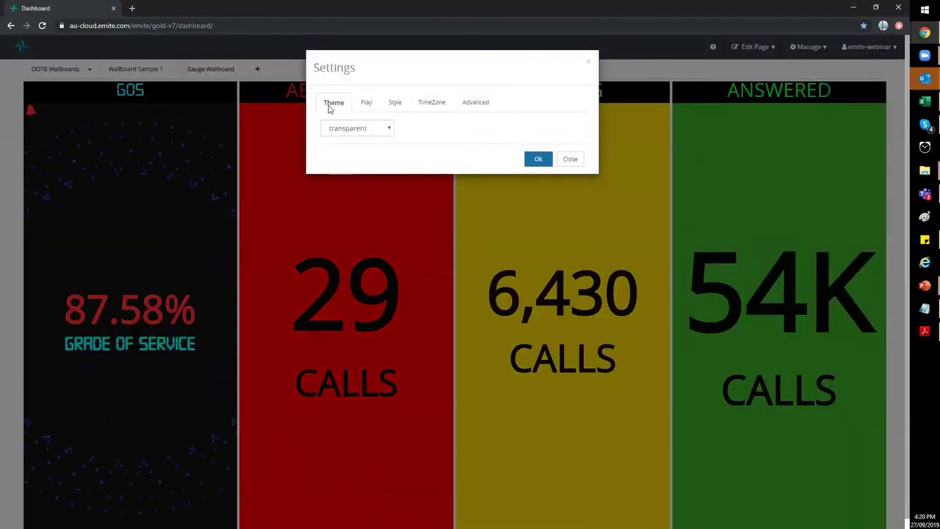
left_click(388, 130)
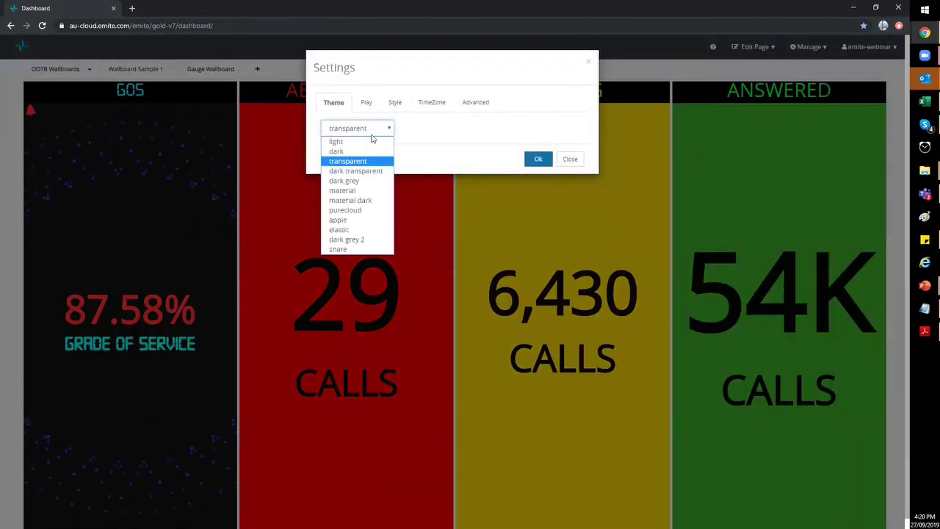
left_click(357, 148)
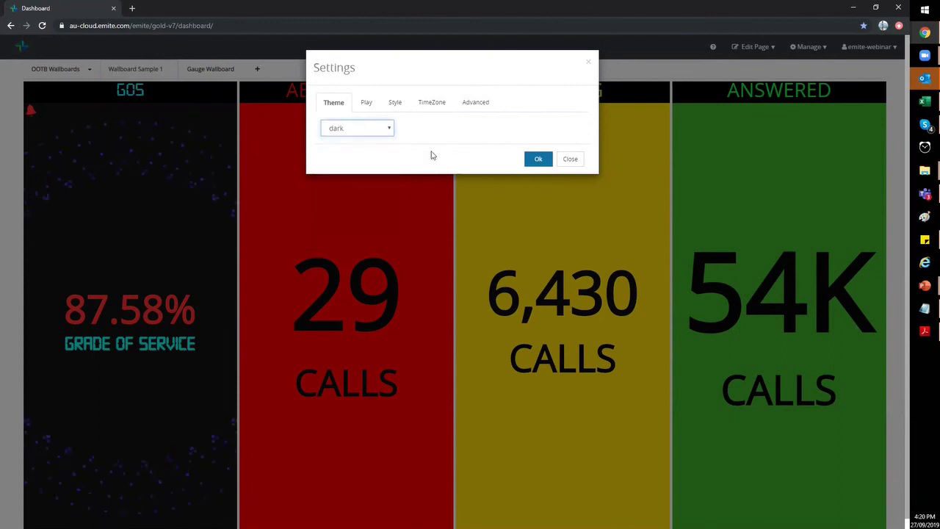
left_click(539, 160)
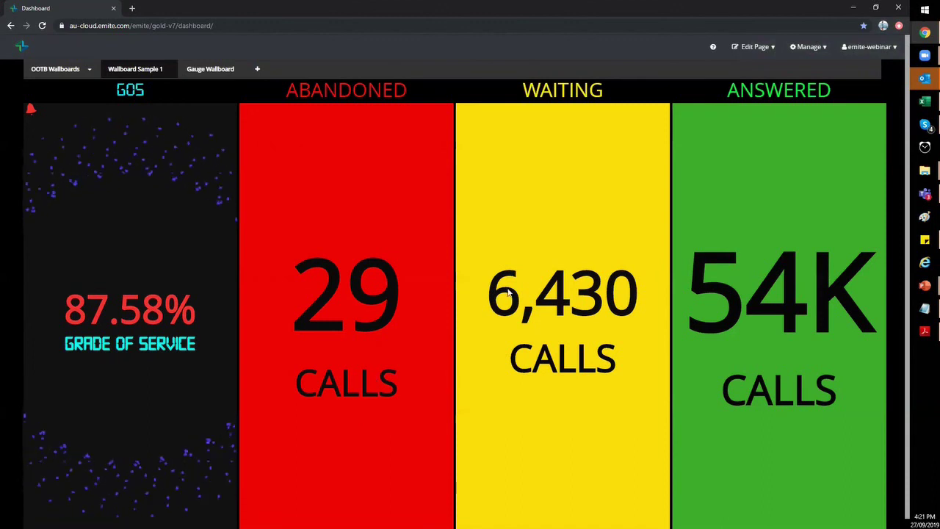
- Add a group datablock to the page that contains the GOS, ABANDONED, WAITING and ANSWERED datablocks
left_click(776, 47)
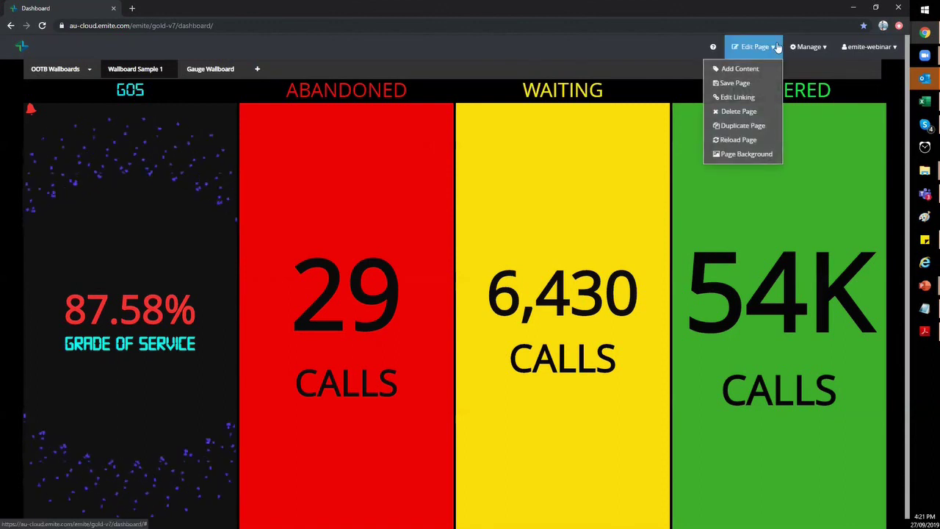
left_click(743, 69)
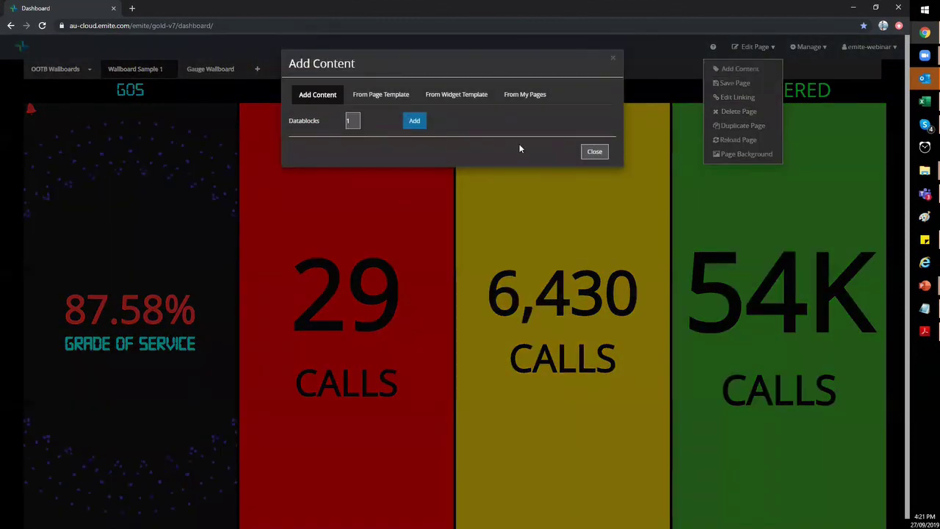
left_click(415, 123)
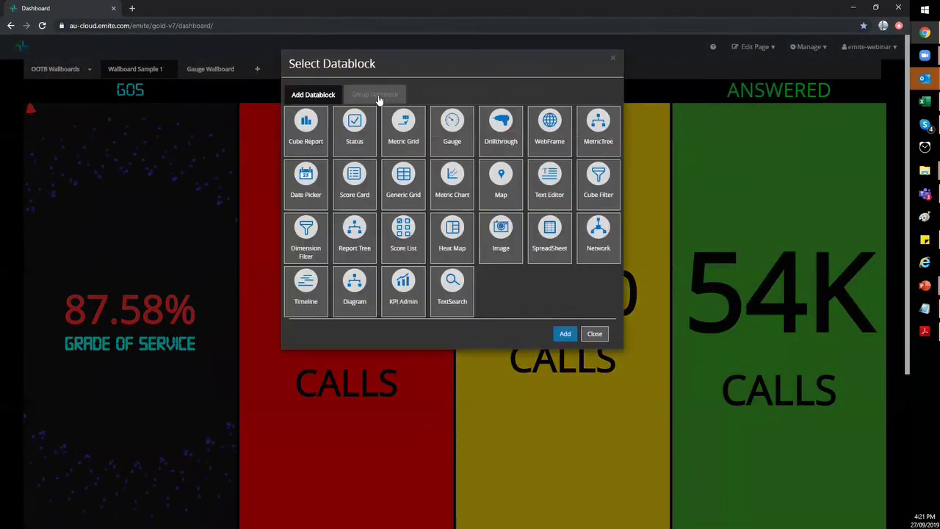
left_click(376, 95)
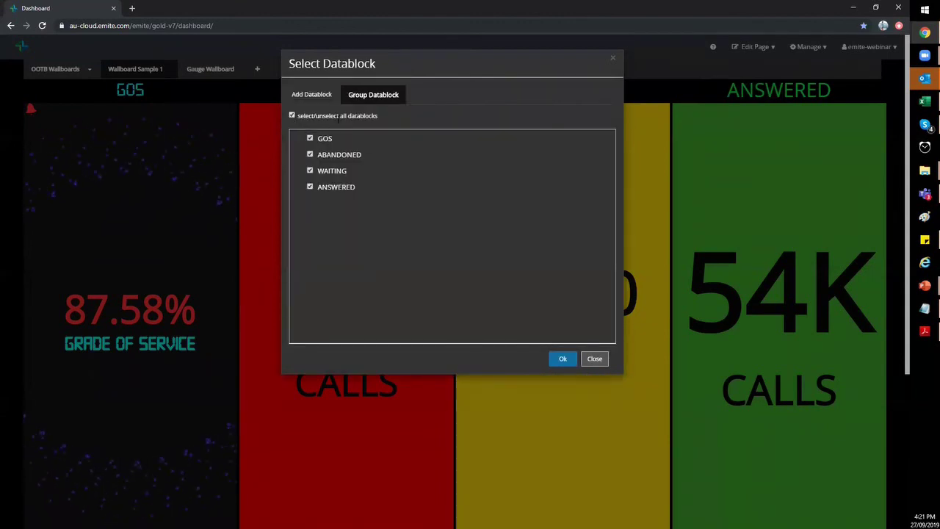
left_click(562, 359)
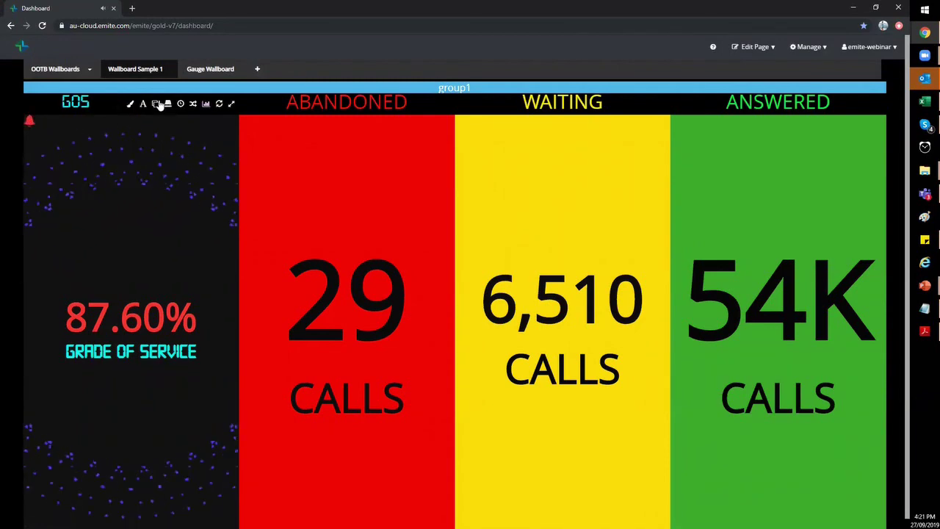
- Remove the alarm sound from the GOS tile's red 0 to 89 threshold by clearing its web address, and save the style
left_click(131, 104)
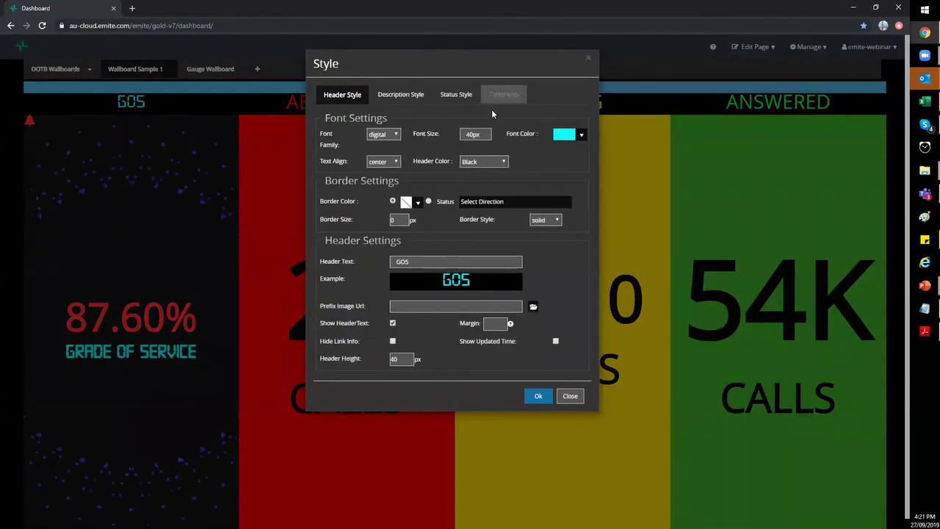
left_click(502, 95)
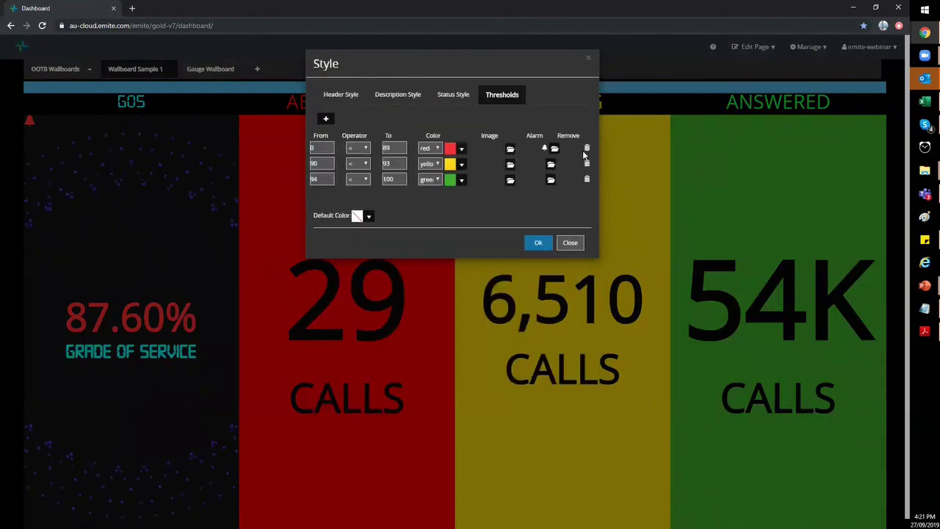
left_click(555, 150)
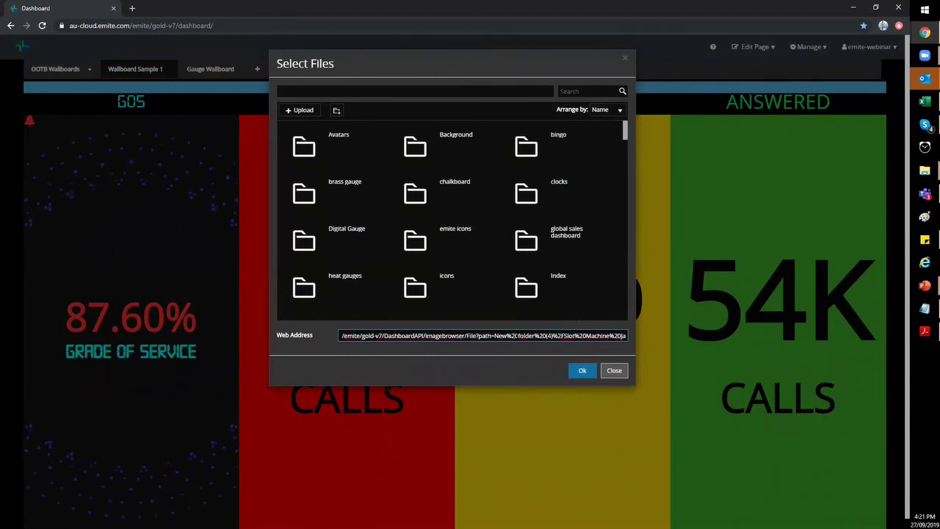
key("ctrl+a")
key("ctrl+x")
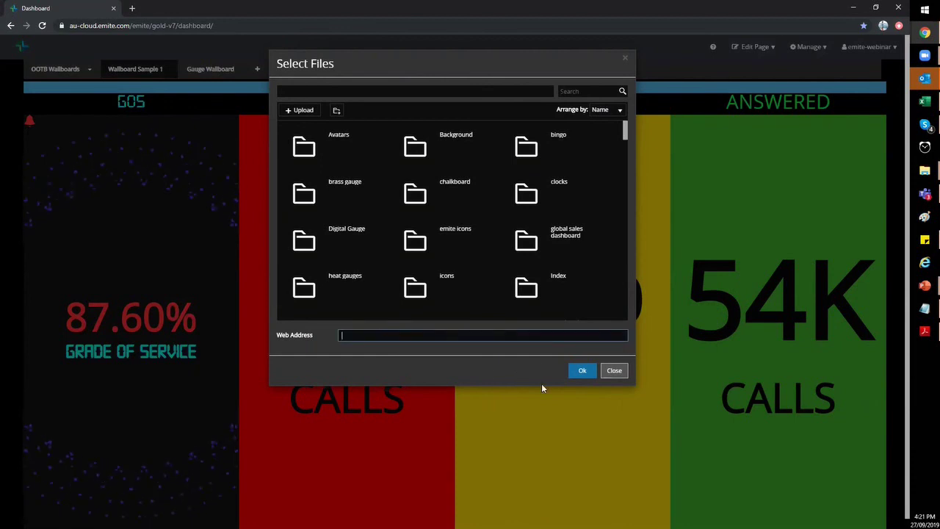
left_click(581, 370)
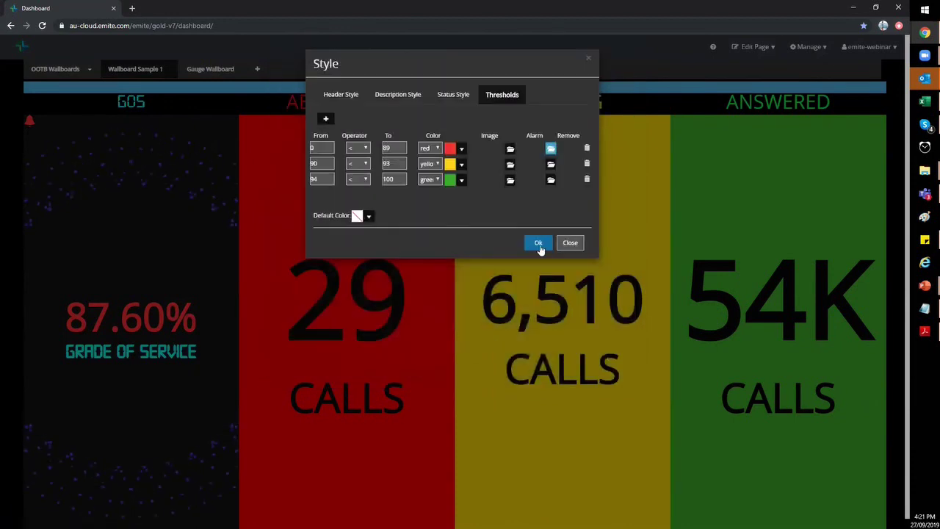
left_click(539, 248)
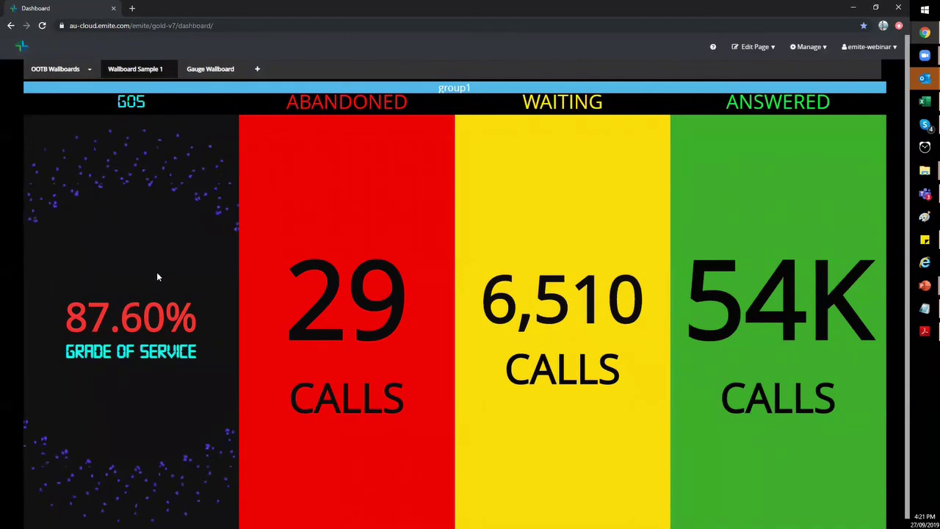
- Set the group's header color to Black, clear its header text and save the style
mouse_move(771, 88)
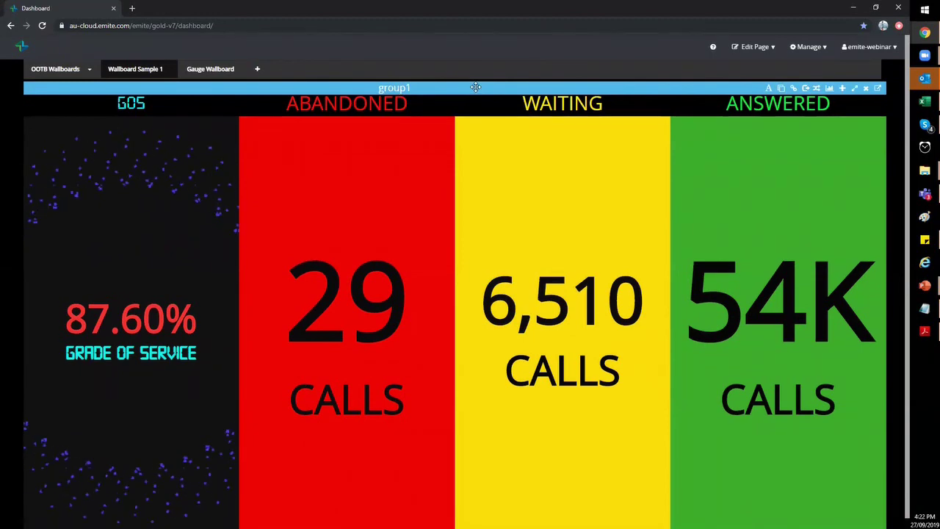
mouse_move(653, 88)
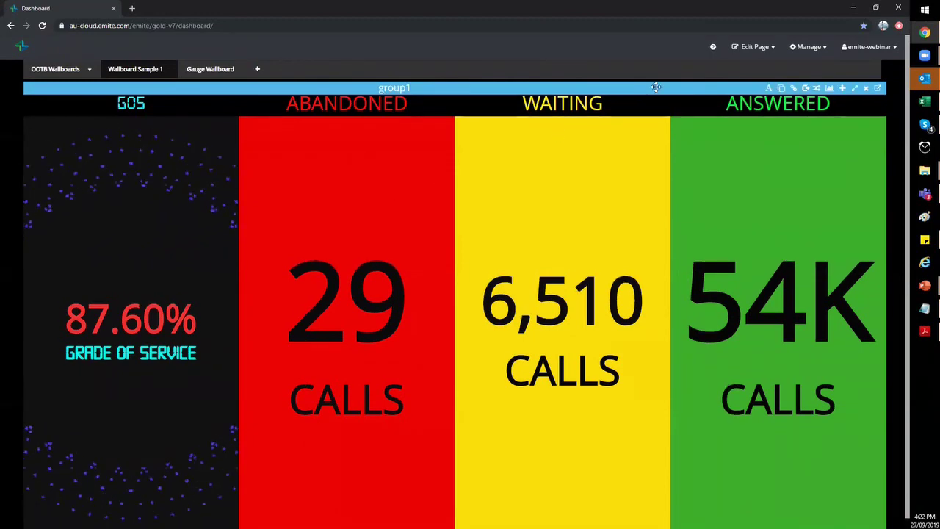
left_click(766, 89)
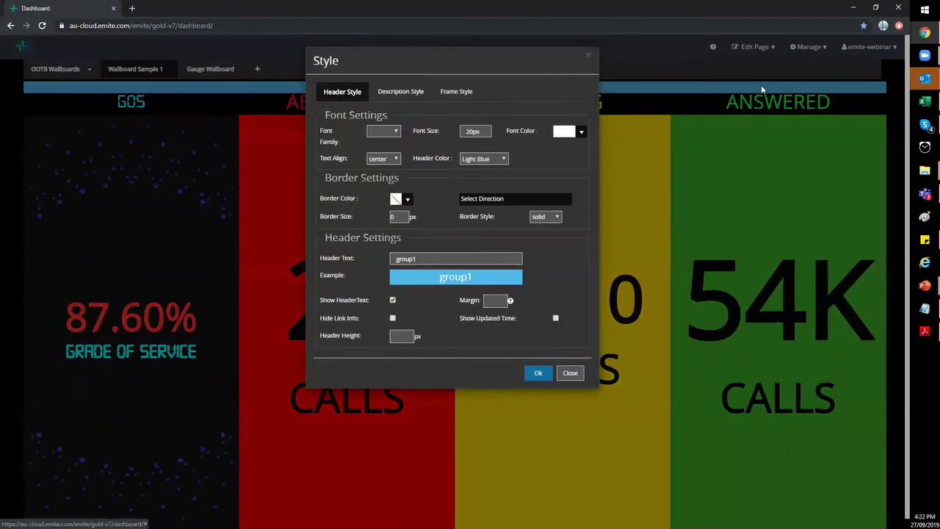
left_click(499, 162)
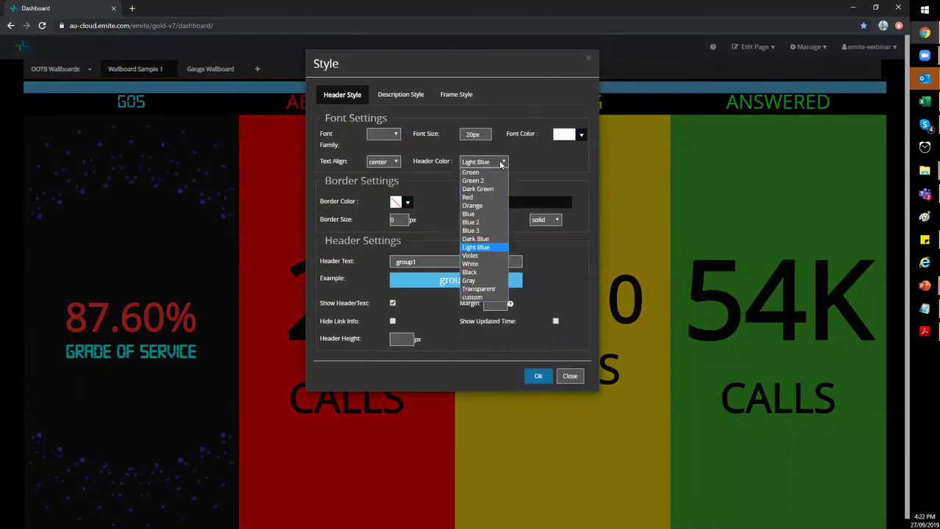
left_click(470, 271)
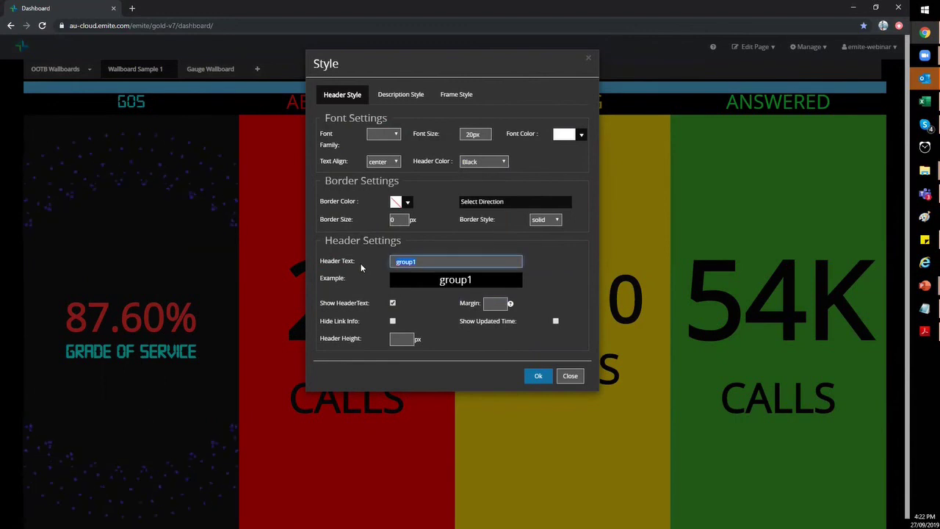
key("BackSpace")
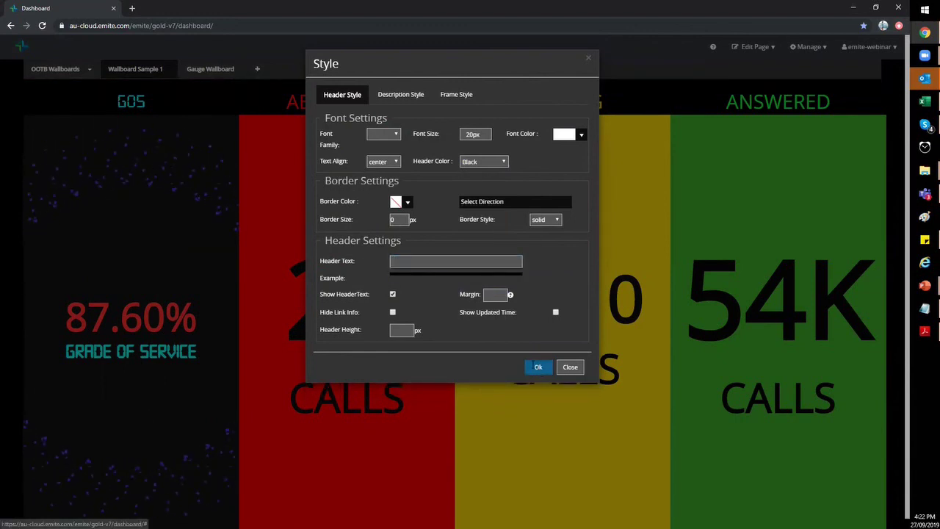
left_click(538, 367)
- Set the group's display mode to Marquee with a play speed of 15 s
mouse_move(834, 94)
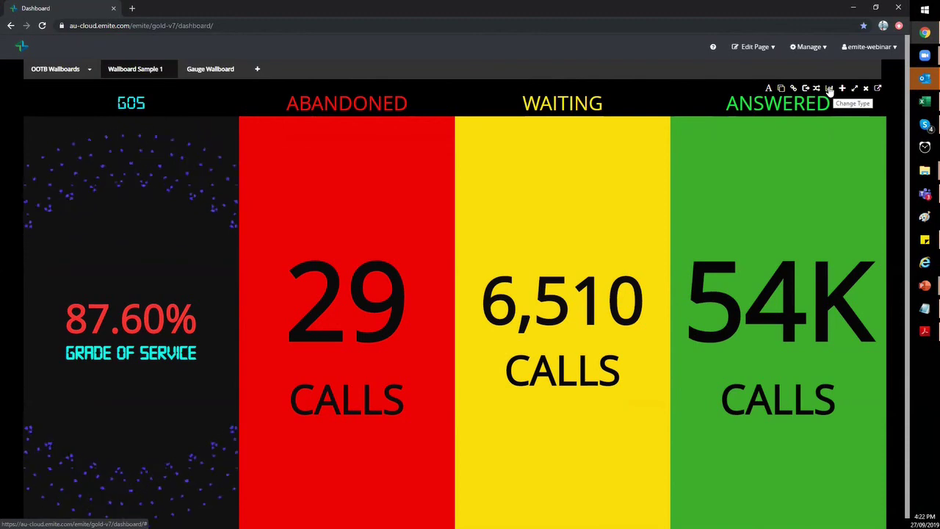
left_click(829, 88)
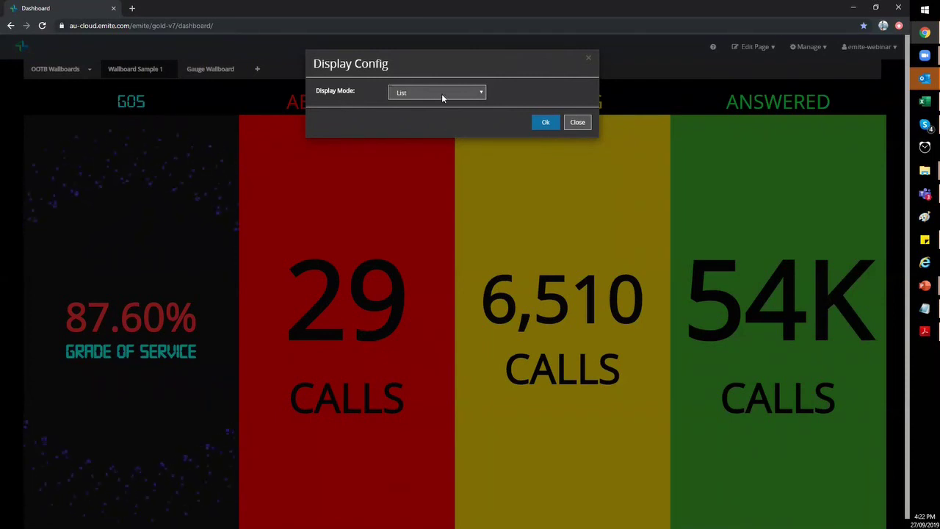
left_click(441, 94)
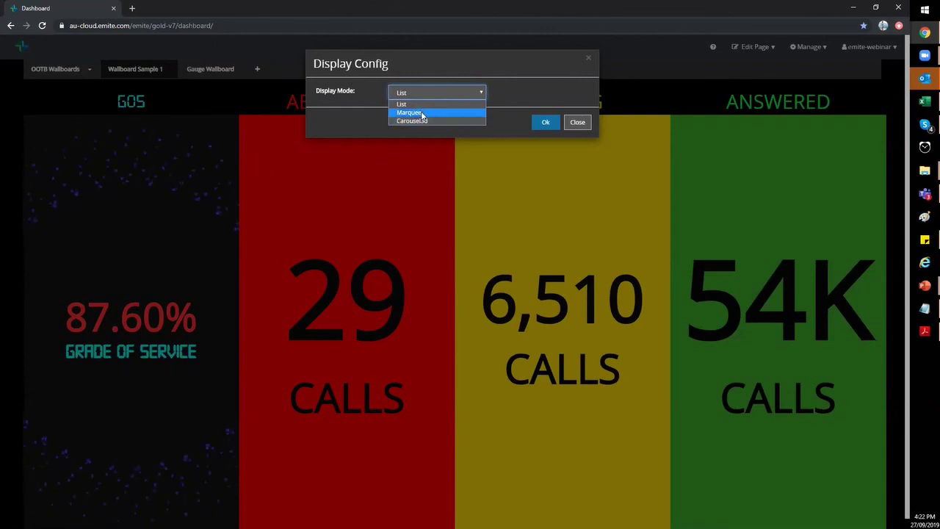
left_click(422, 114)
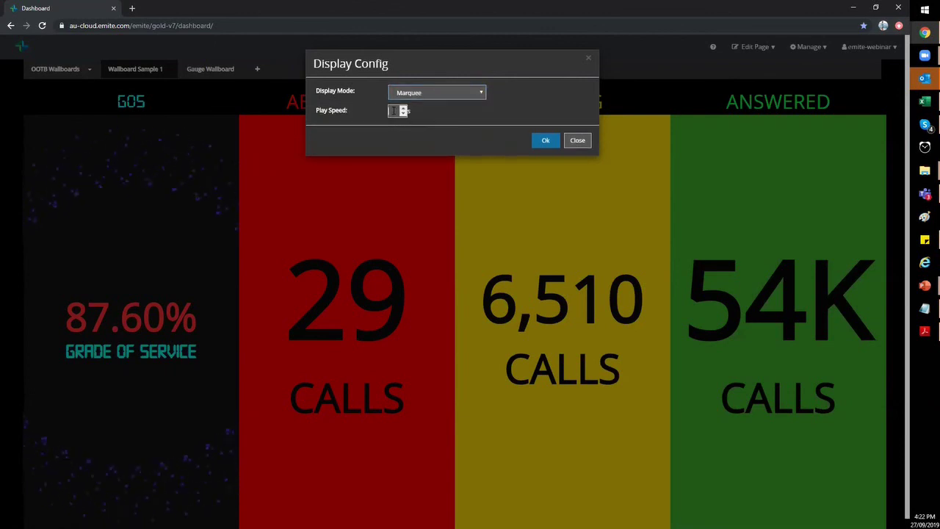
left_click(544, 142)
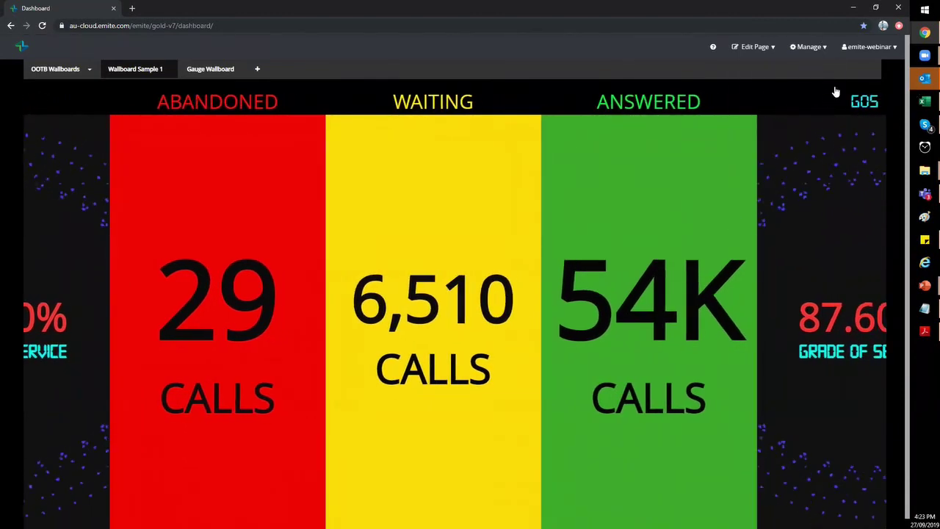
- Switch the group's display mode to Carousel3d and apply it
mouse_move(830, 89)
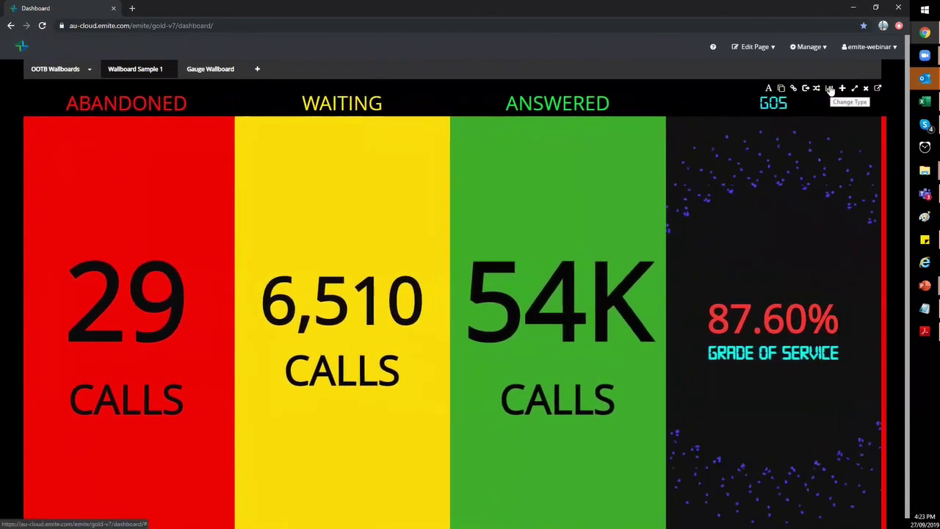
left_click(830, 89)
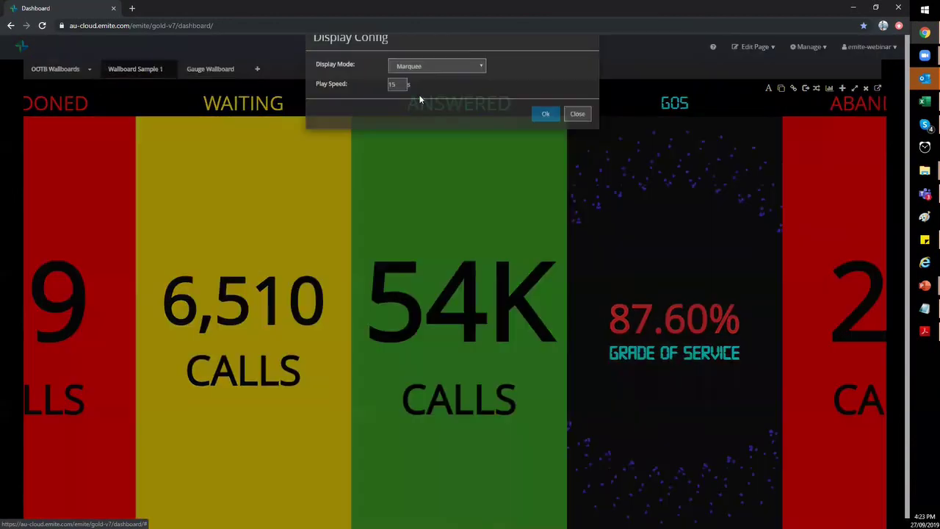
left_click(474, 94)
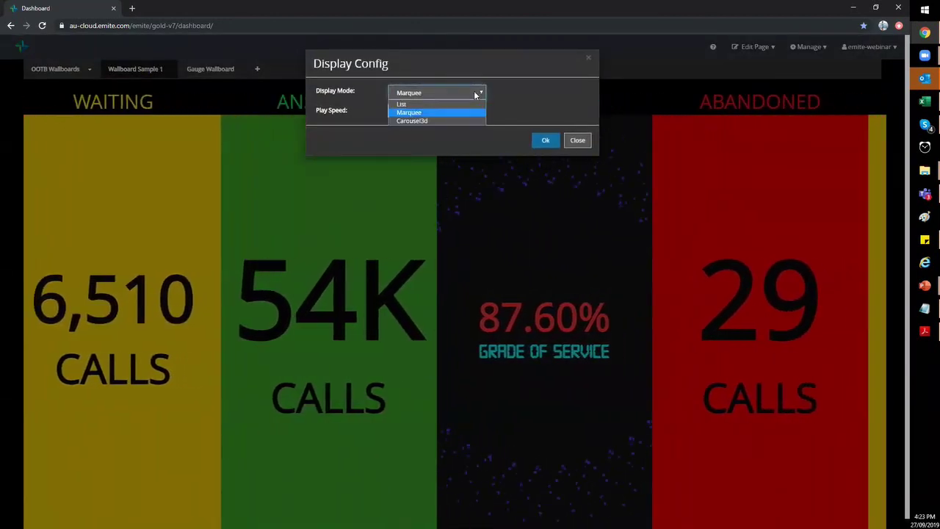
left_click(436, 120)
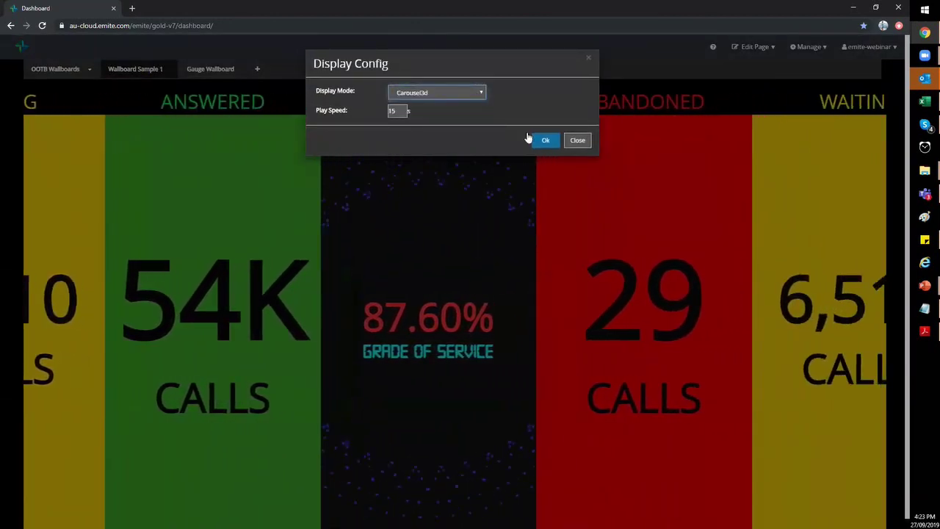
left_click(544, 139)
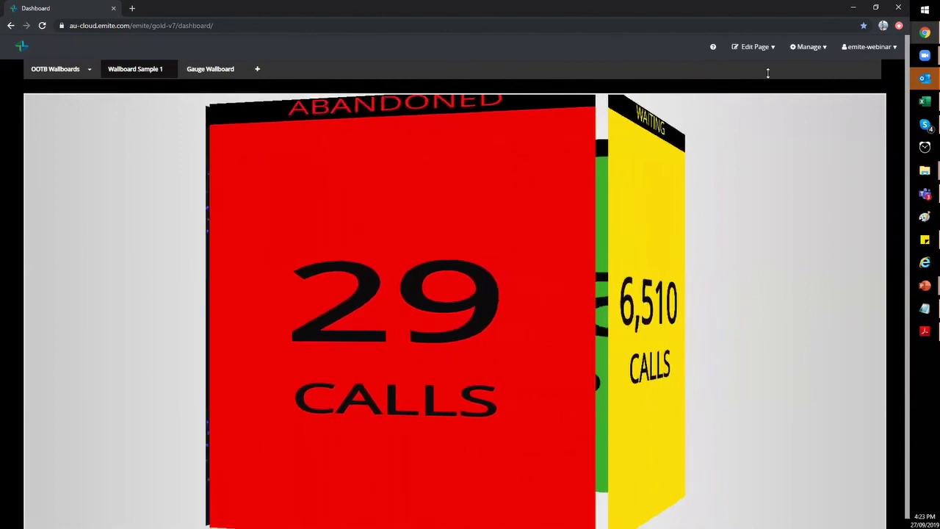
- Duplicate the Wallboard Sample 1 page
left_click(754, 46)
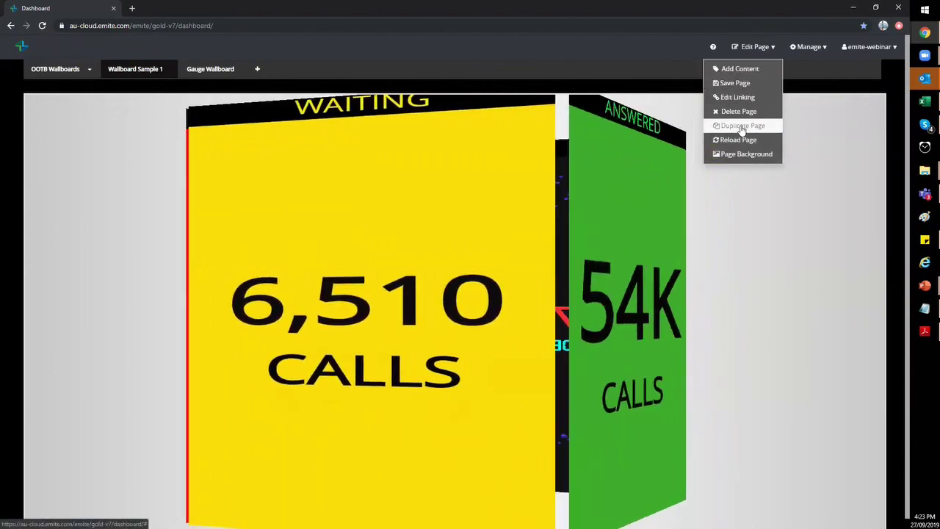
left_click(742, 130)
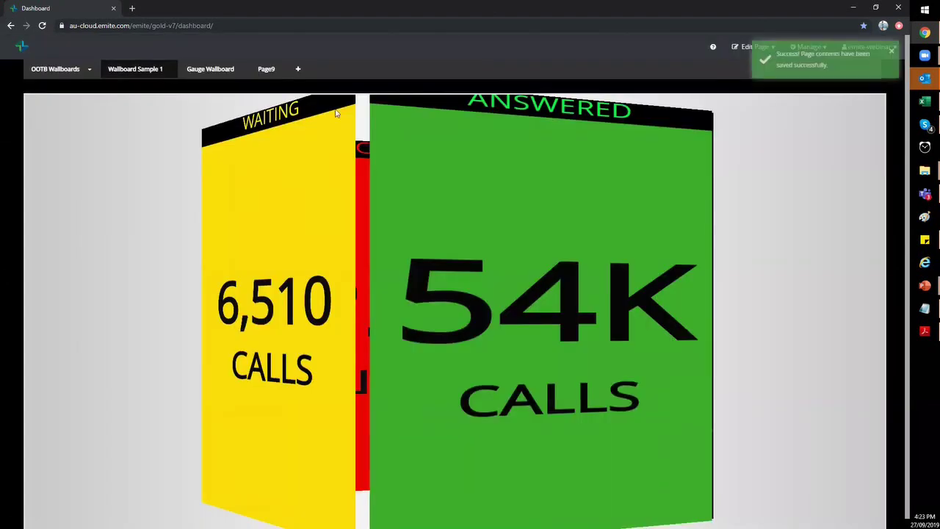
- Switch the tile group's display mode to Marquee on the duplicated Page9 and save the page
left_click(265, 69)
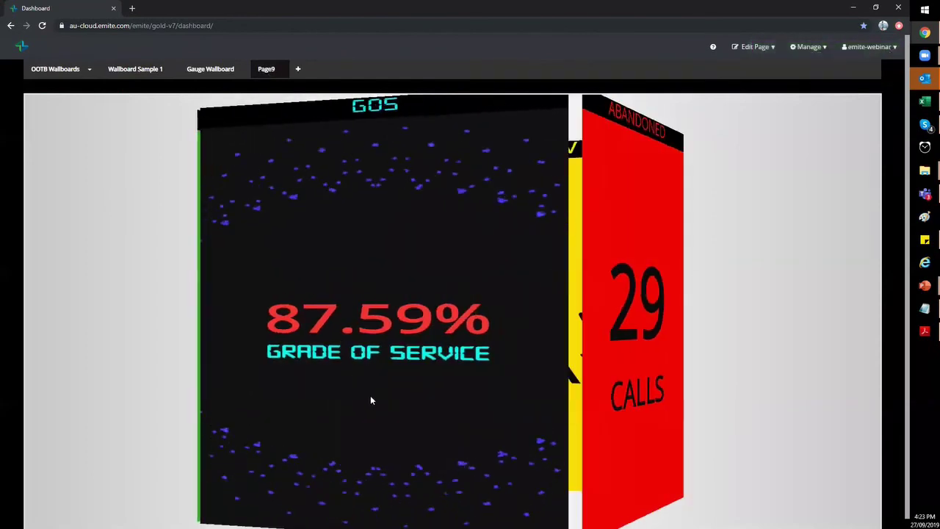
mouse_move(824, 89)
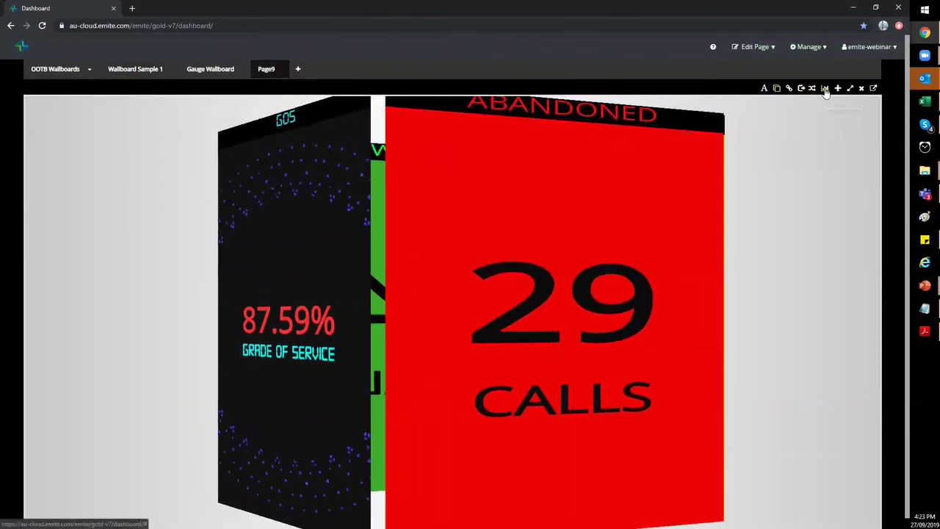
left_click(824, 89)
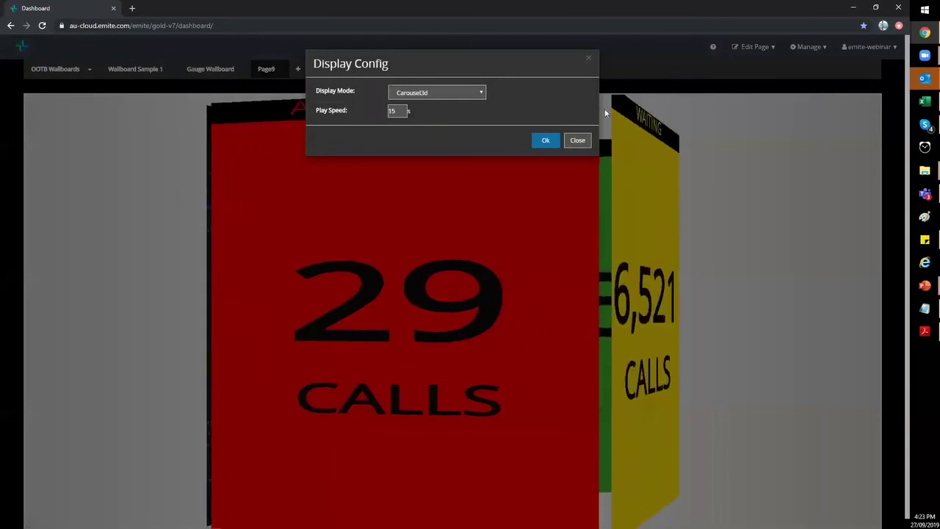
left_click(412, 92)
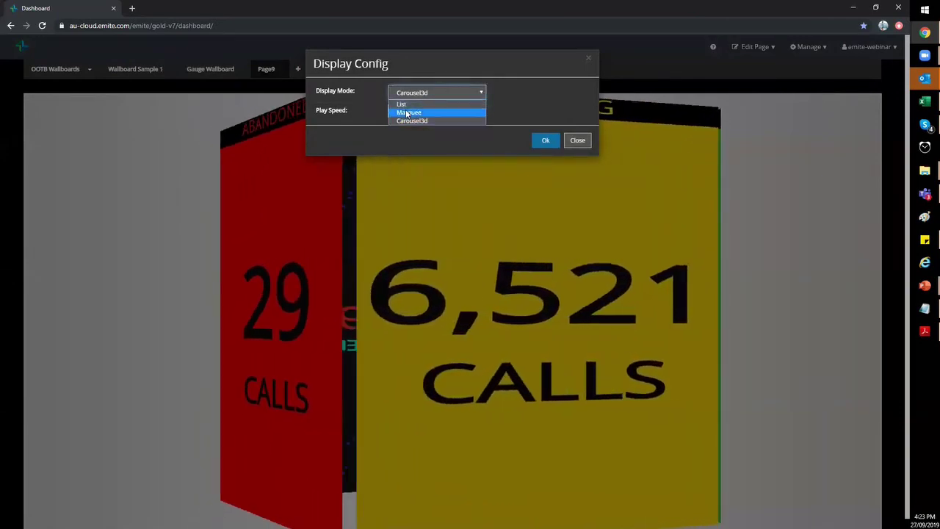
left_click(408, 112)
left_click(543, 141)
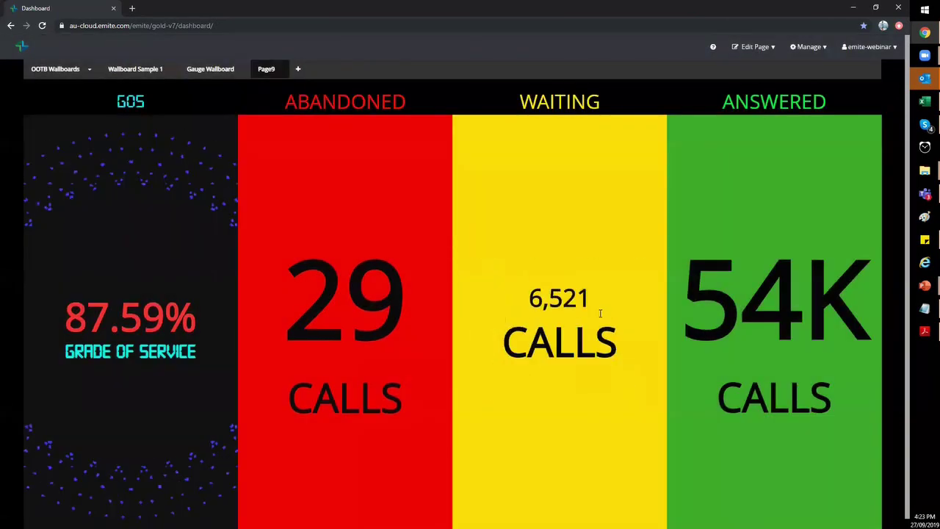
left_click(756, 50)
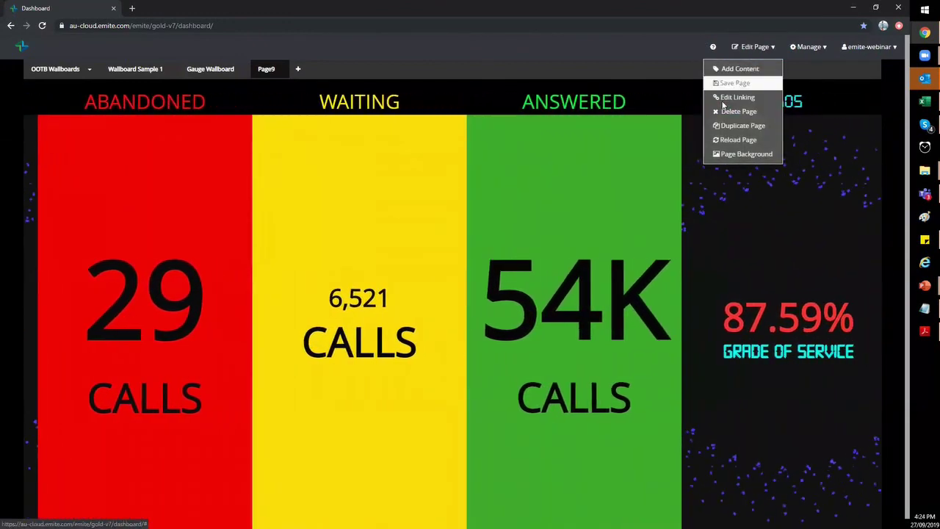
left_click(732, 83)
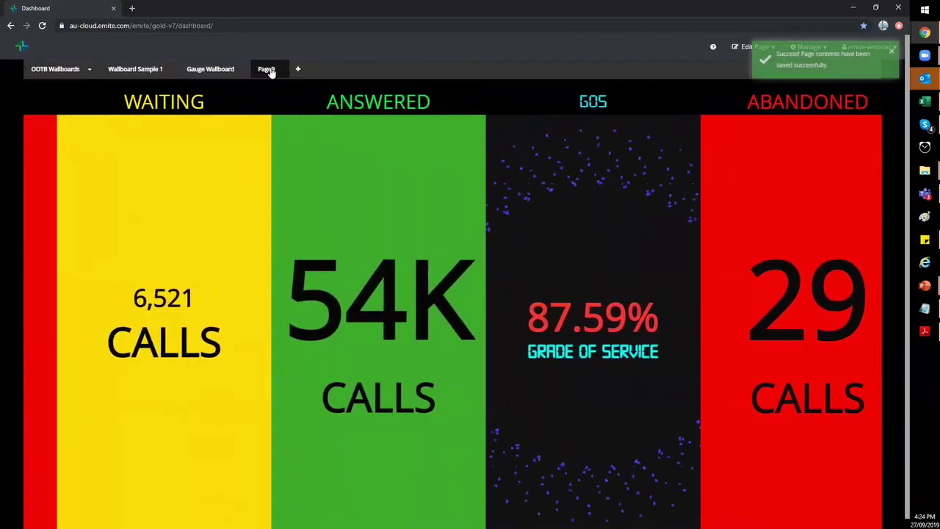
- Rename Page9 as Marquee
double_click(267, 69)
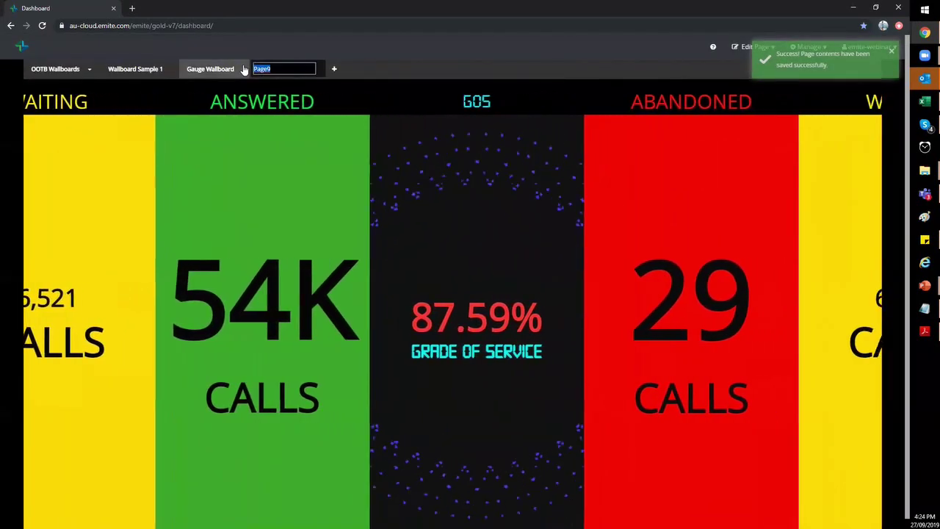
type("MAr")
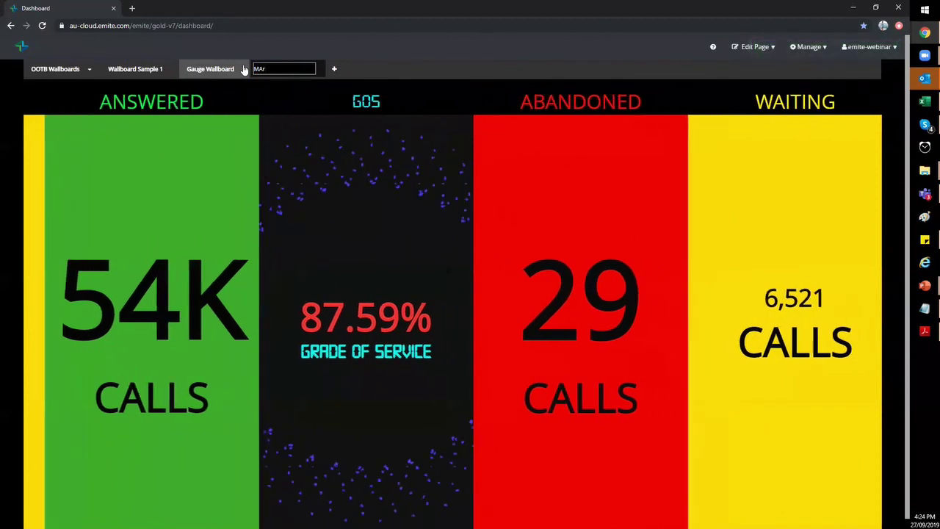
key("BackSpace")
key("BackSpace")
type("arqyee")
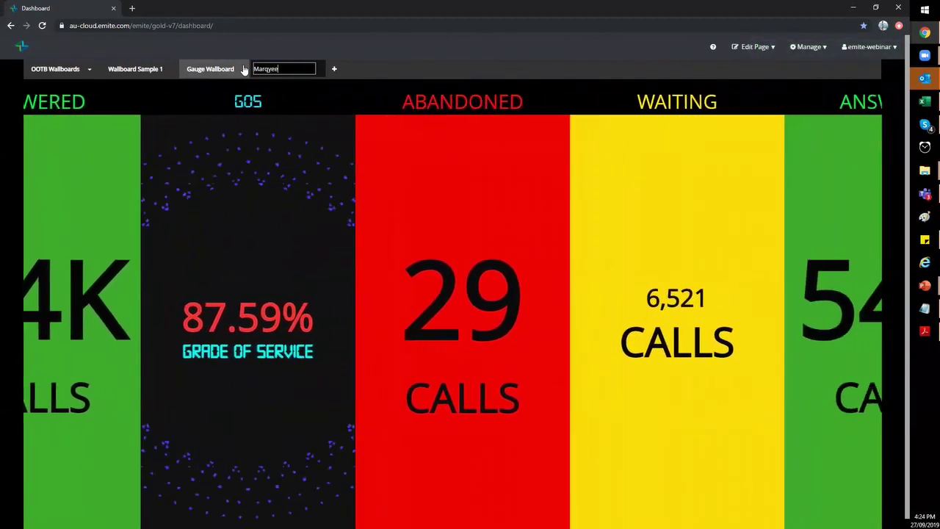
key("BackSpace")
key("BackSpace")
key("BackSpace")
type("ue")
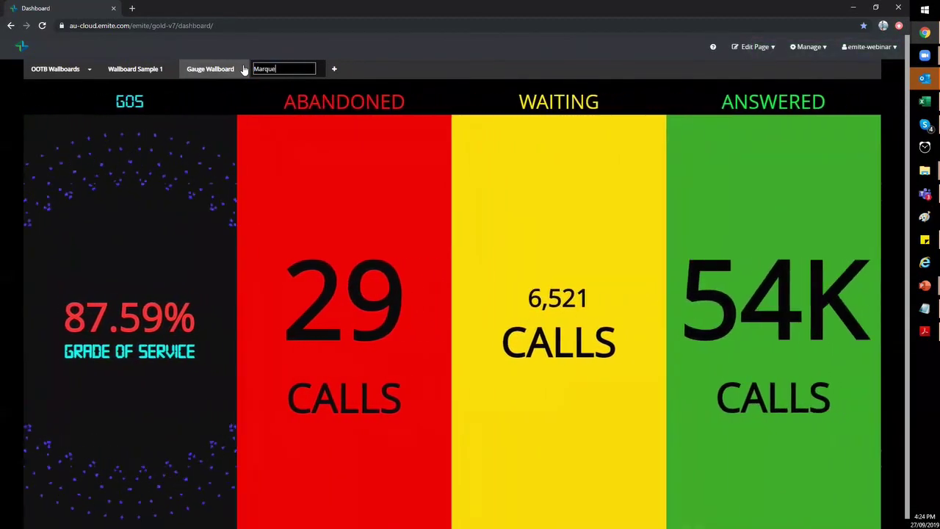
type("e")
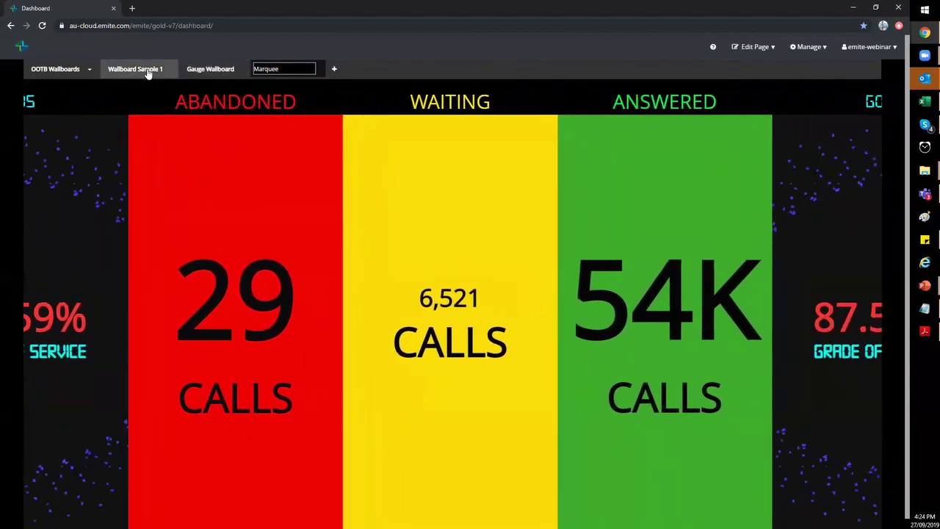
key("Return")
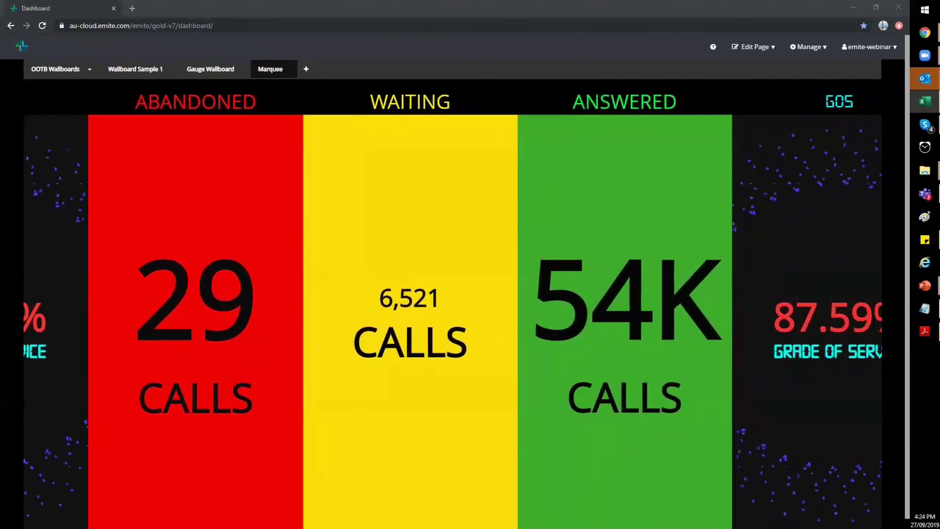
- View the rotating display on the Wallboard Sample 1 page and return to the Marquee page
left_click(136, 71)
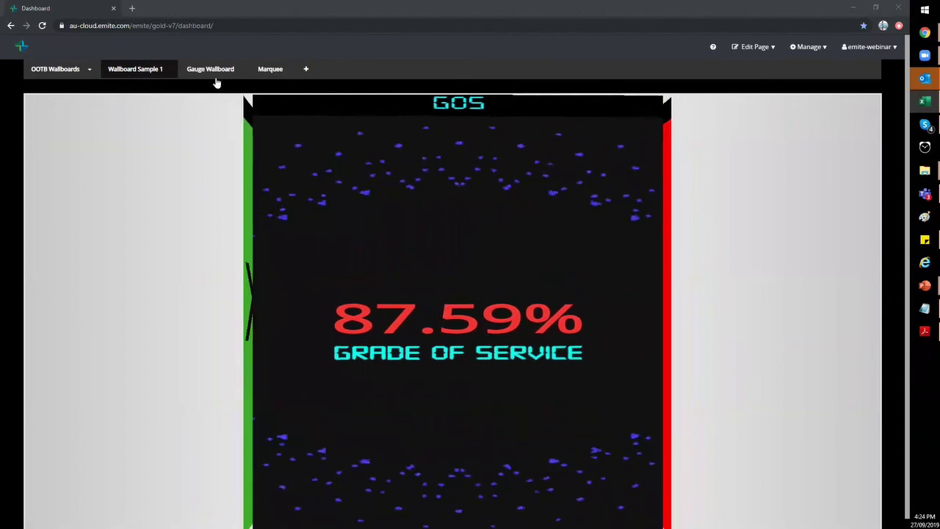
left_click(276, 71)
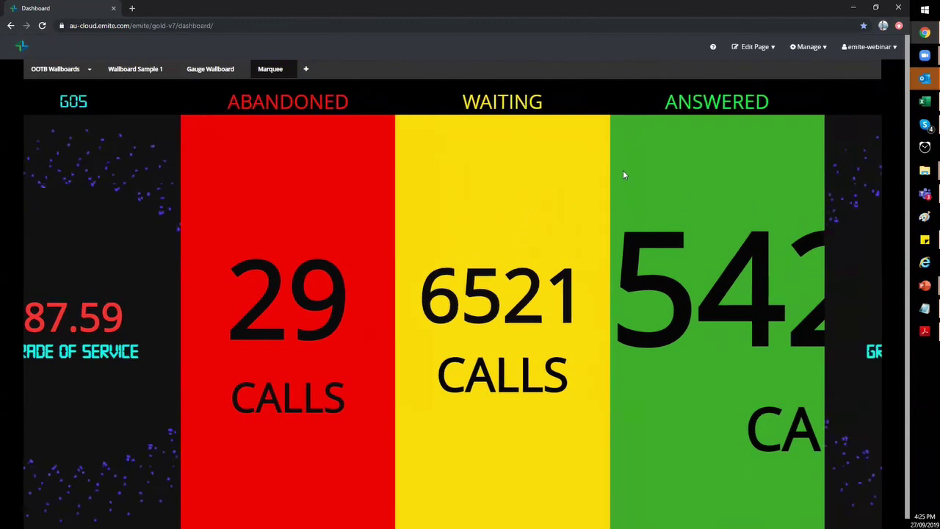
mouse_move(776, 91)
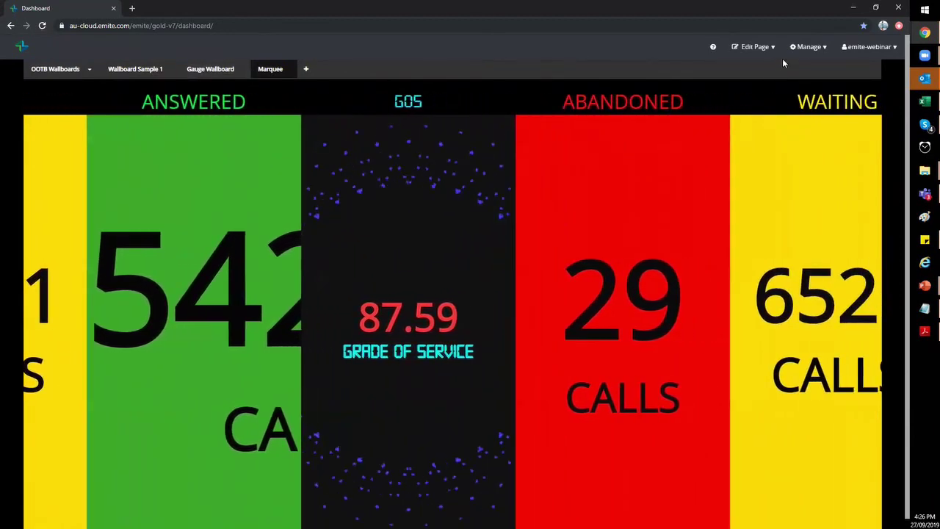
- Create a page group named RDJ in the page management settings
left_click(808, 47)
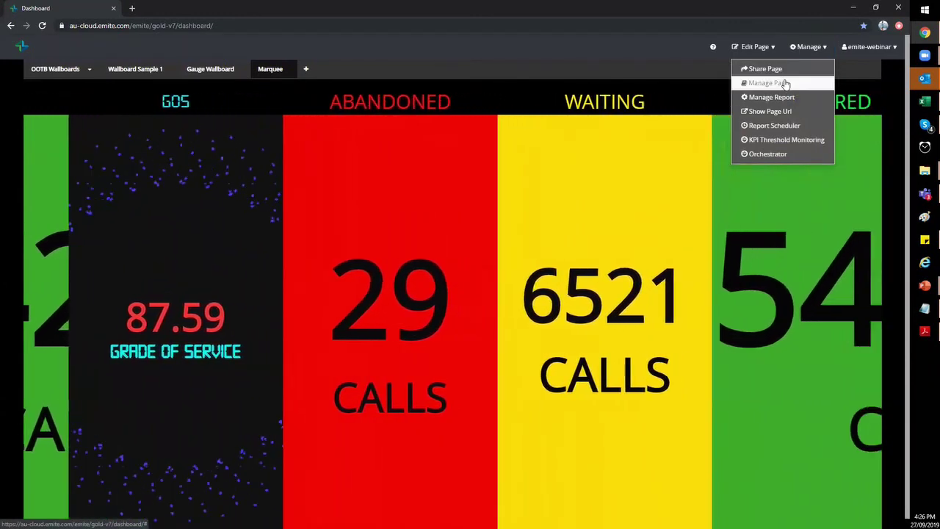
left_click(784, 83)
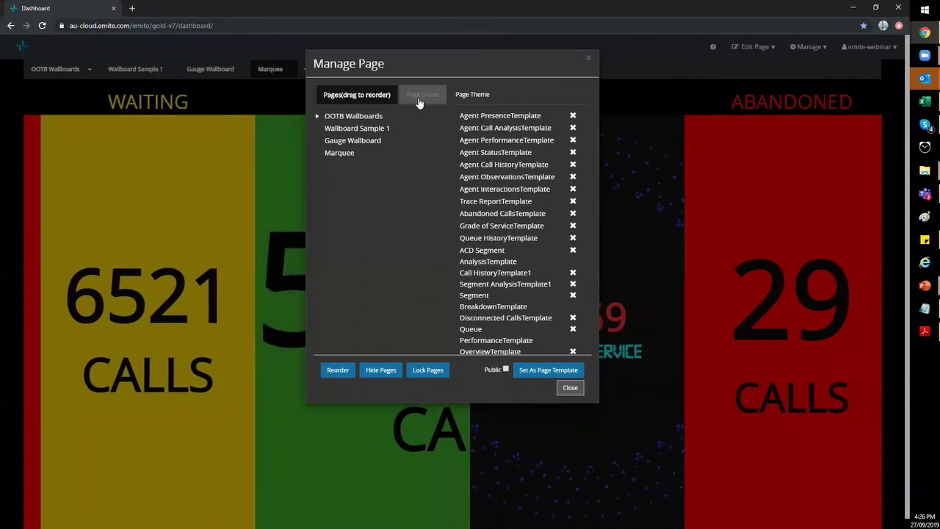
left_click(419, 101)
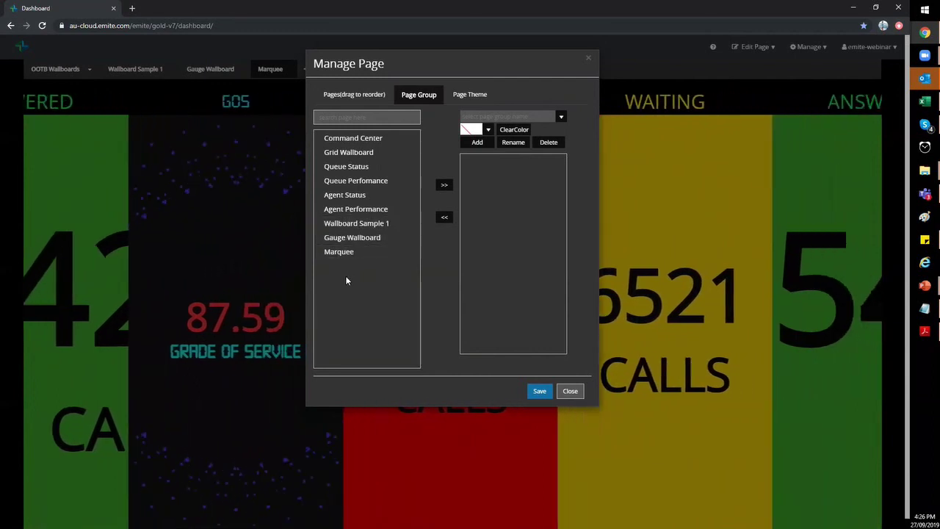
left_click(375, 223)
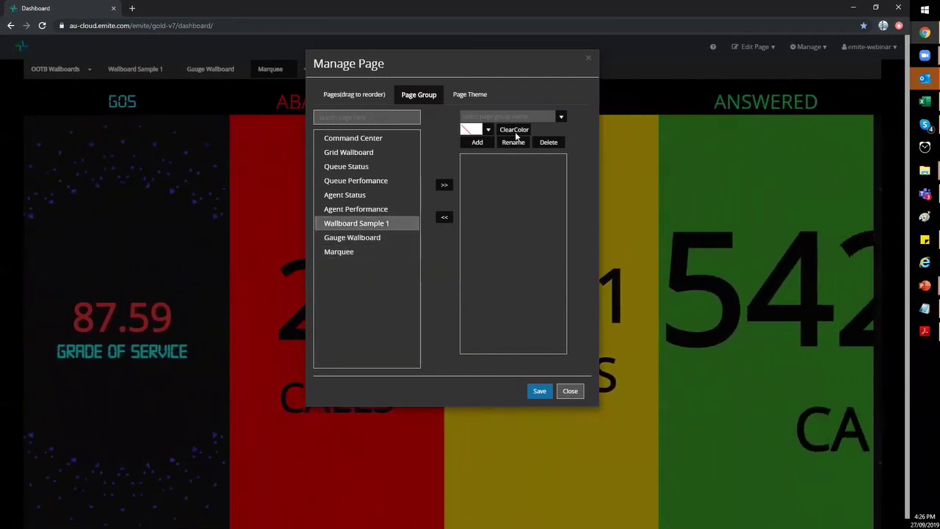
left_click(518, 116)
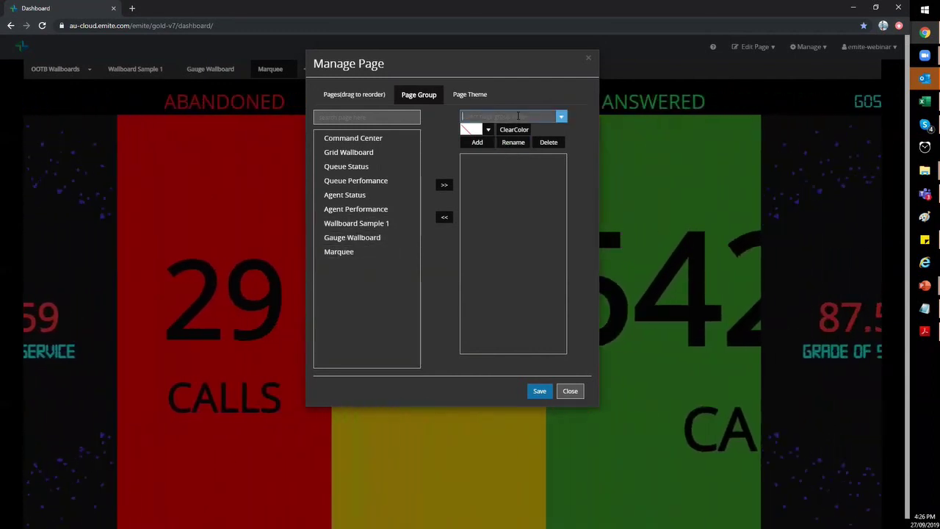
type("RDJ")
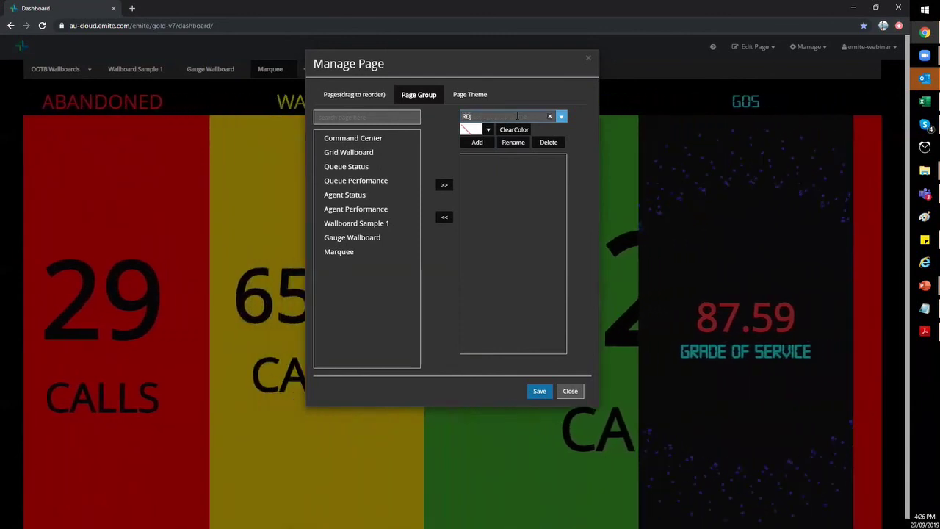
left_click(478, 143)
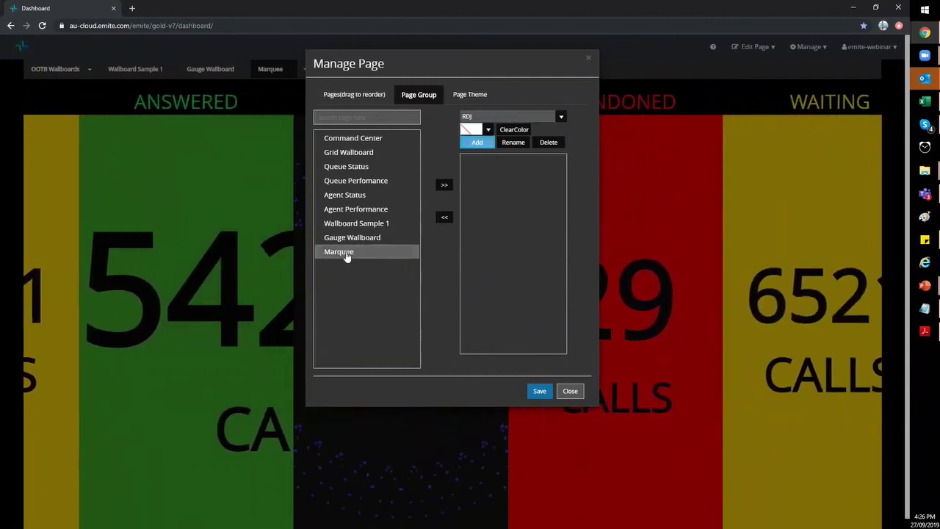
- Add the Wallboard Sample 1, Gauge Wallboard and Marquee pages to the RDJ group, save it and show its page list
left_click_drag(341, 258, 351, 226)
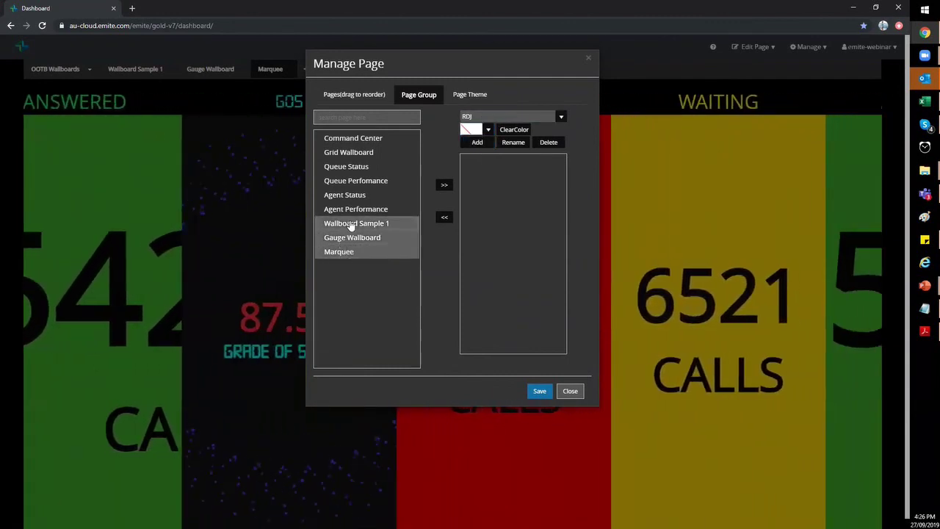
left_click(444, 185)
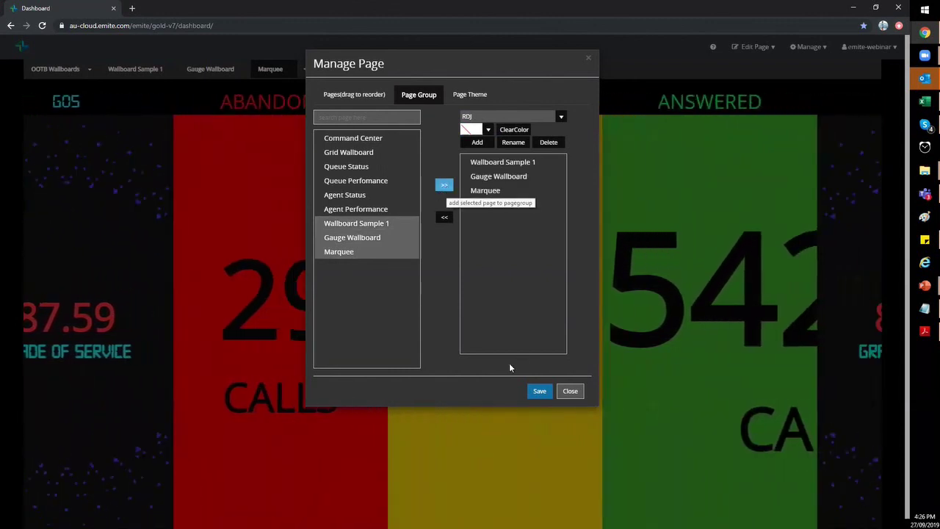
left_click(537, 390)
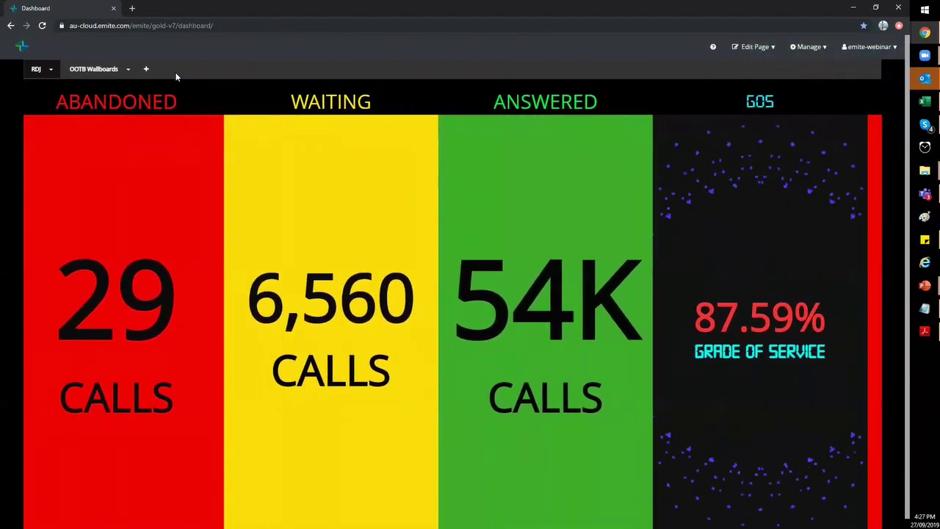
left_click(51, 69)
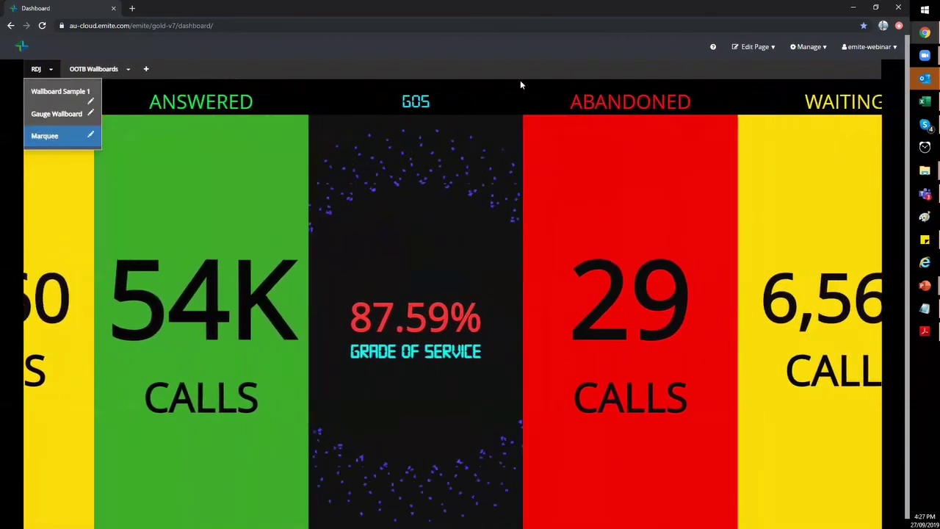
- Reorder the pages so the RDJ group comes after OOTB Wallboards
left_click(805, 50)
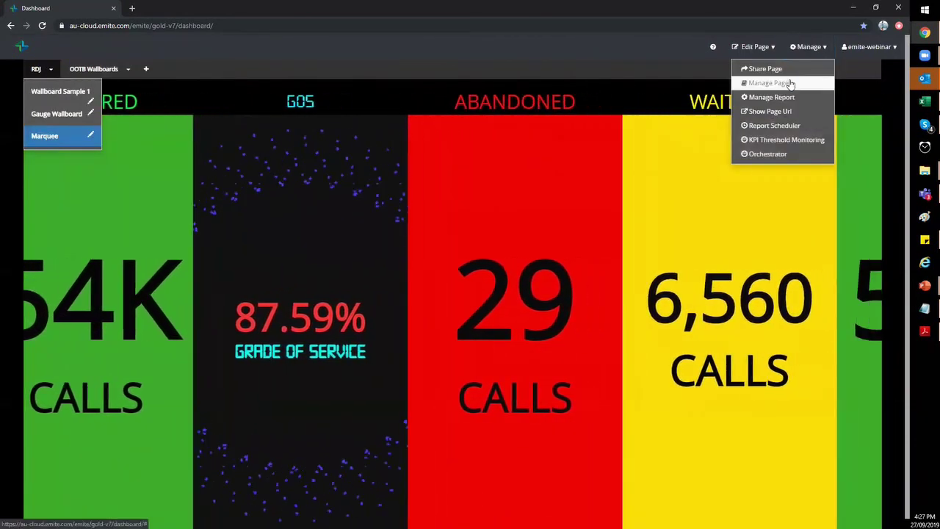
left_click(771, 83)
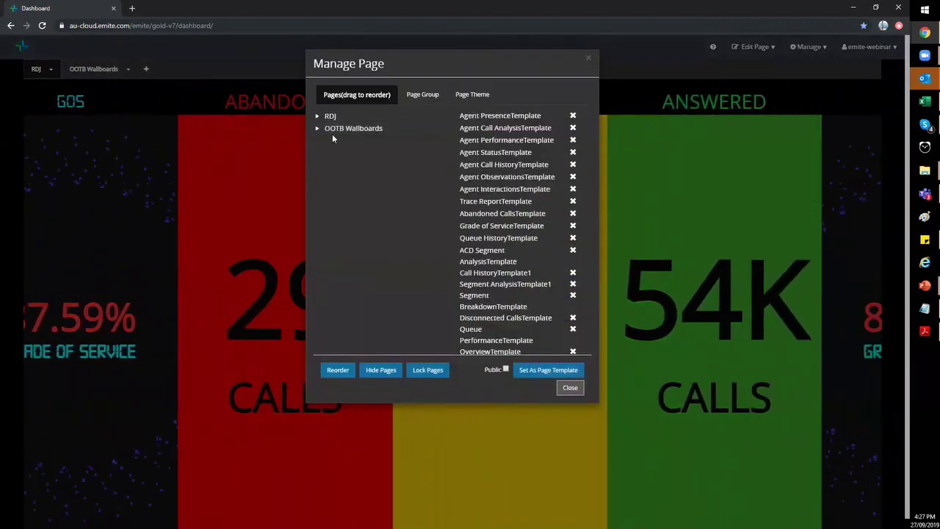
left_click(331, 117)
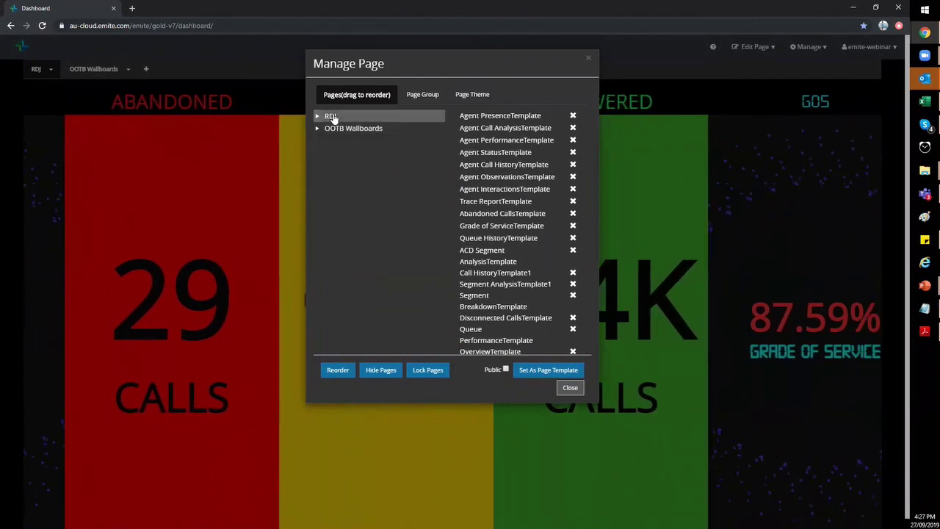
left_click(336, 128)
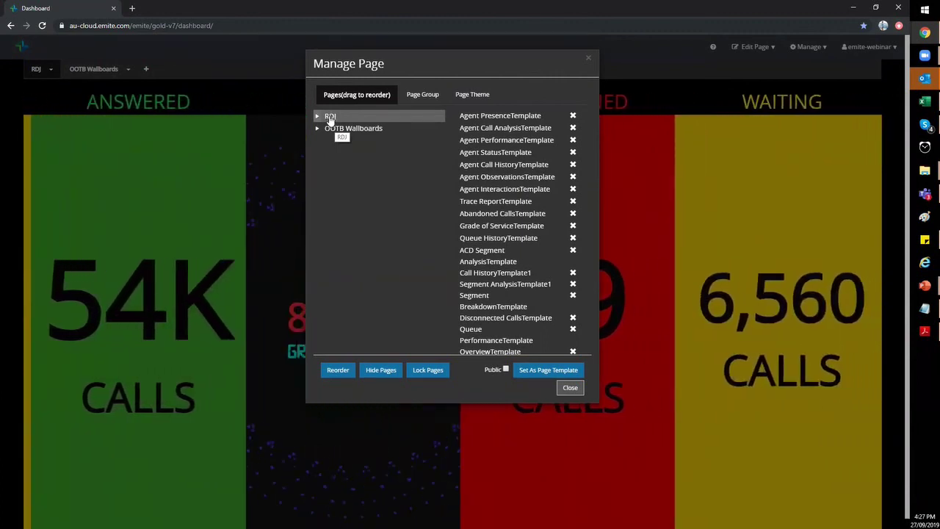
mouse_move(330, 120)
left_mouse_down()
mouse_move(336, 140)
mouse_move(327, 144)
mouse_move(324, 132)
left_mouse_up()
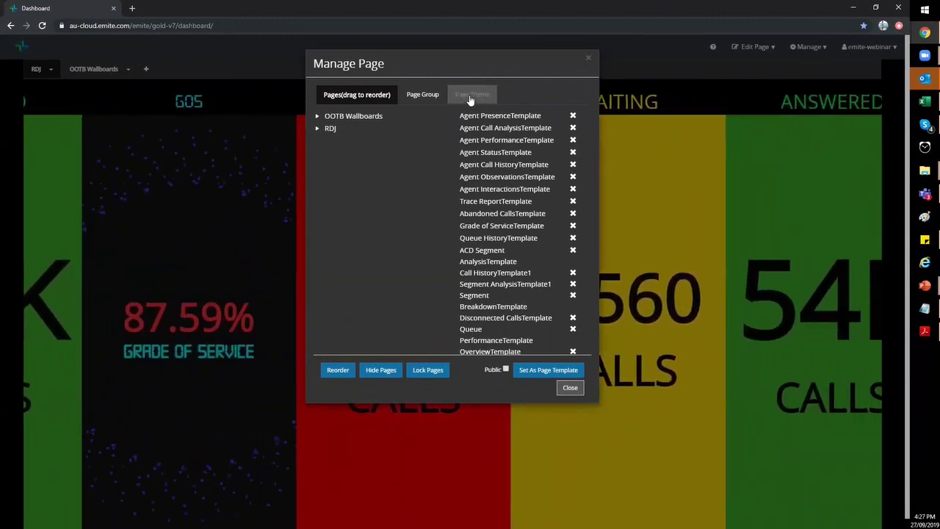
- Review the theme choices offered for individual pages and return to the page order settings
left_click(470, 95)
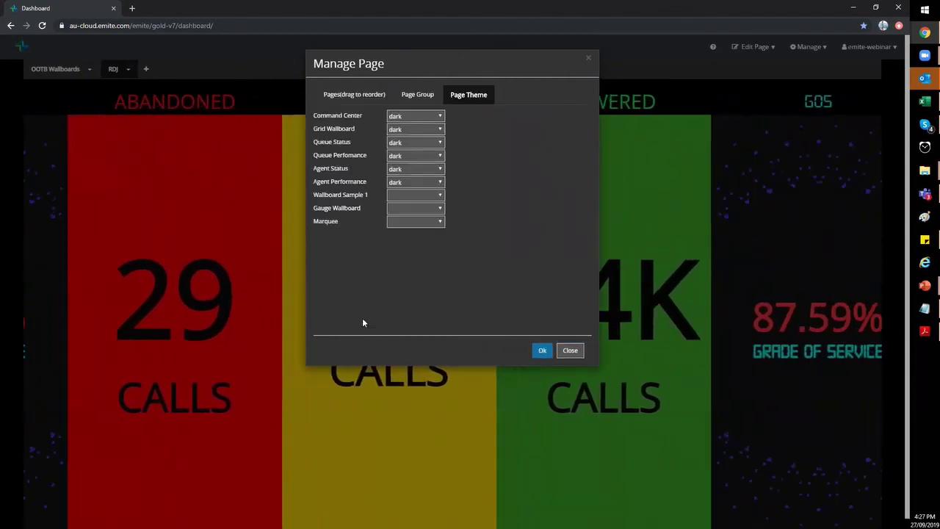
left_click(439, 156)
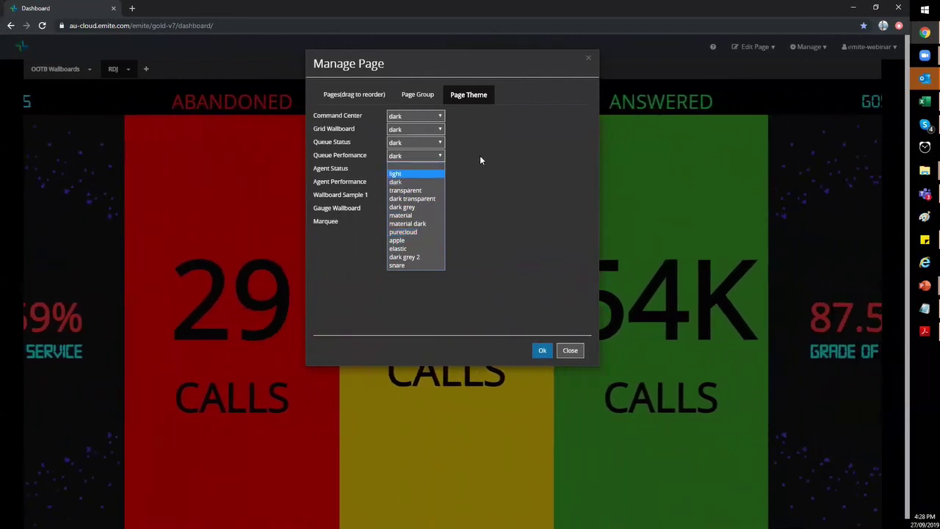
left_click(356, 97)
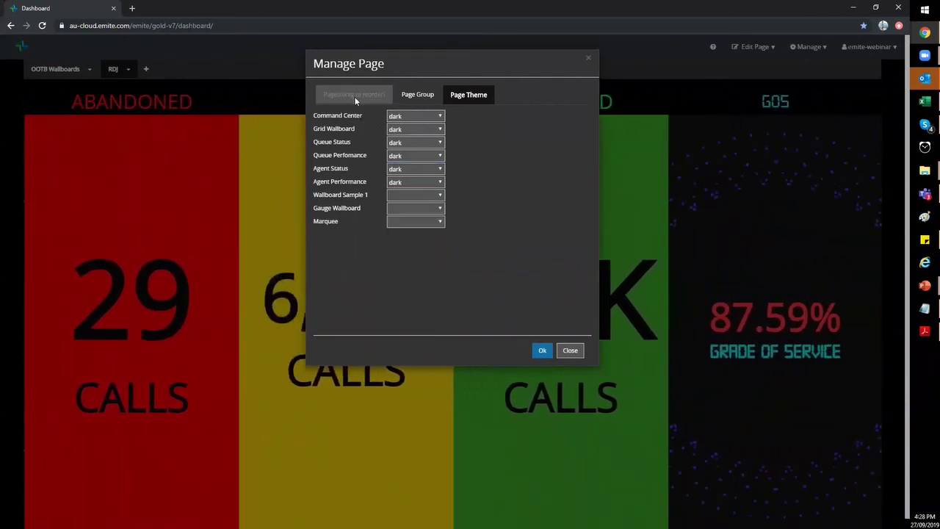
- Apply the page order with RDJ after OOTB Wallboards and open the Gauge Wallboard page from the RDJ group
left_click(355, 97)
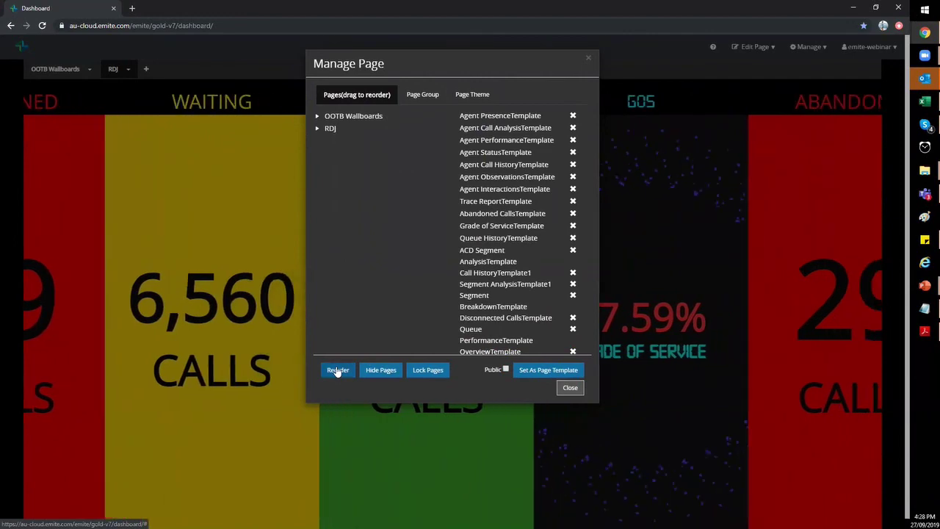
left_click(337, 370)
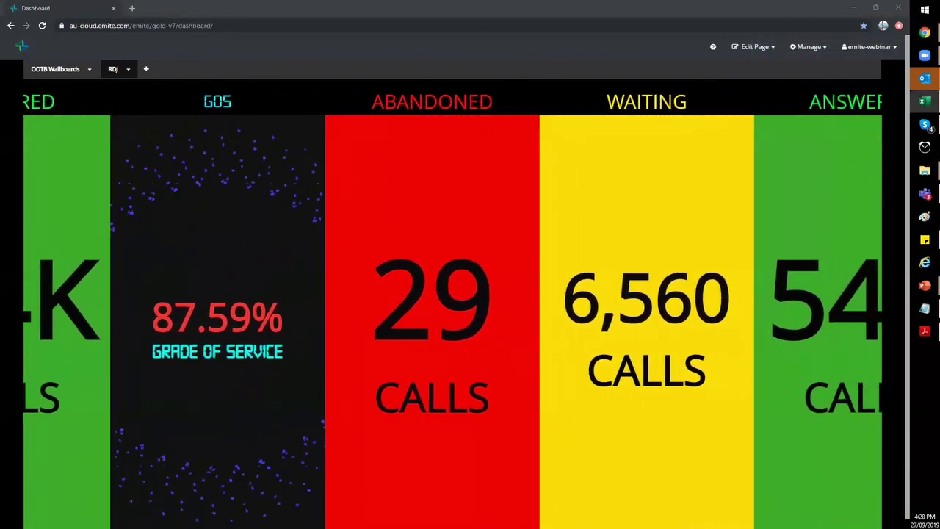
left_click(128, 70)
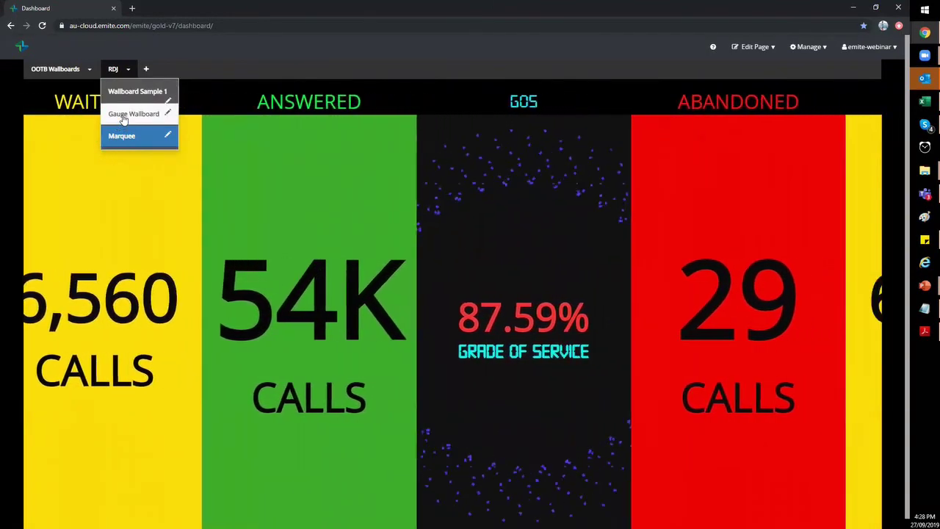
left_click(125, 116)
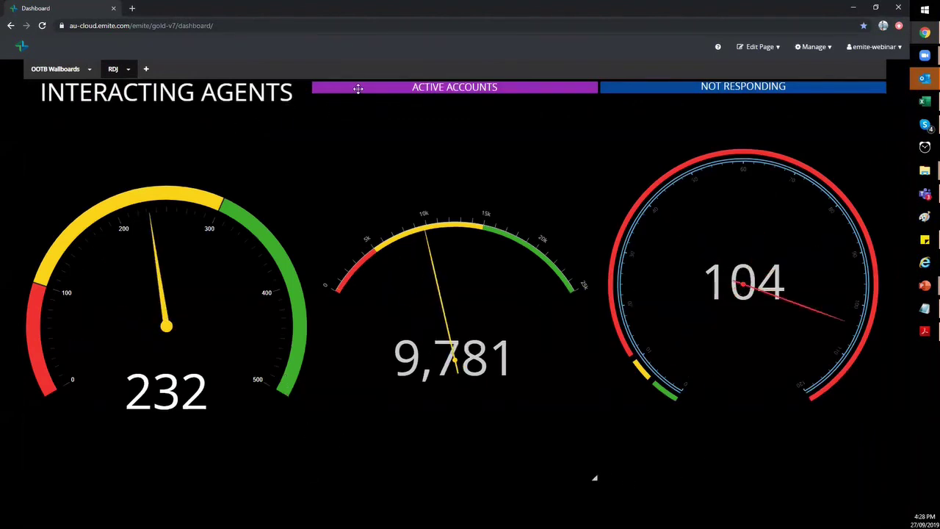
- Set the header font size of the Active Accounts gauge to 50px
mouse_move(358, 88)
mouse_move(518, 94)
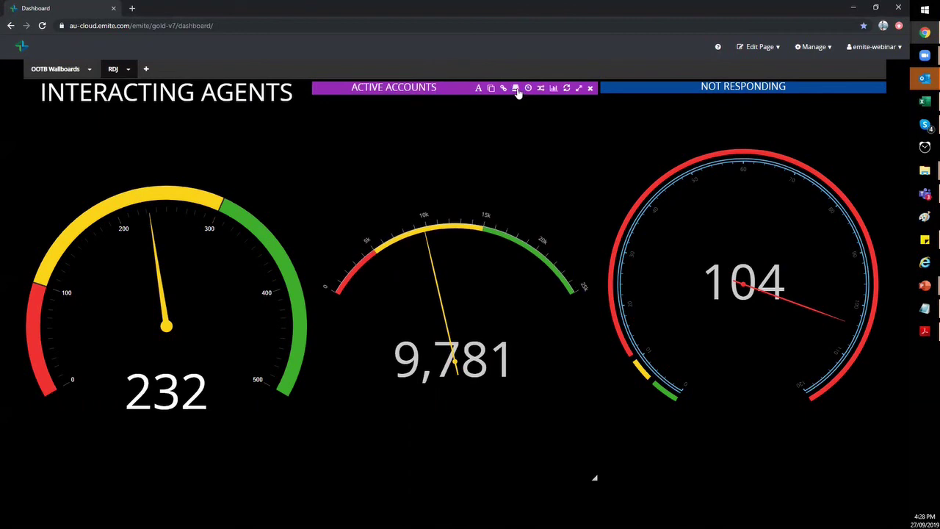
left_click(478, 89)
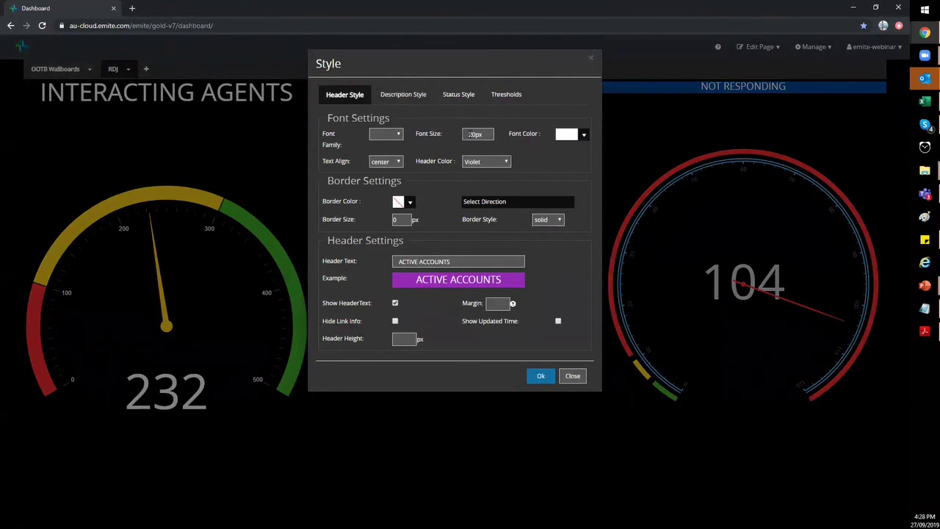
key("BackSpace")
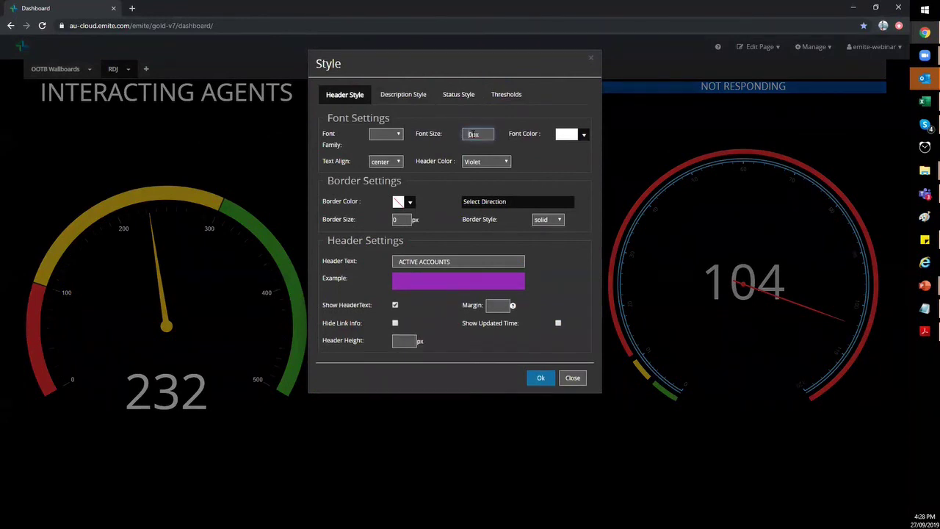
type("50")
left_click(541, 401)
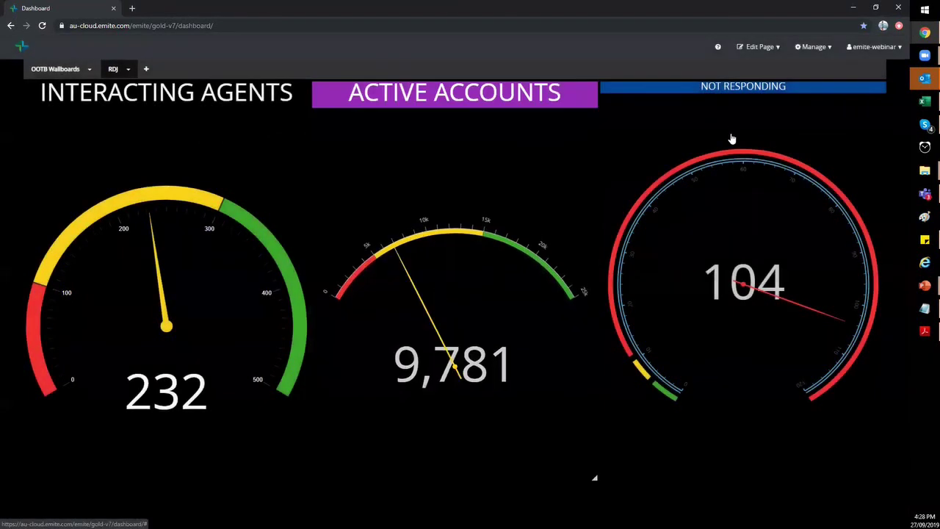
- Set the Not Responding gauge's header font size to 50px and its header color to Black
mouse_move(777, 89)
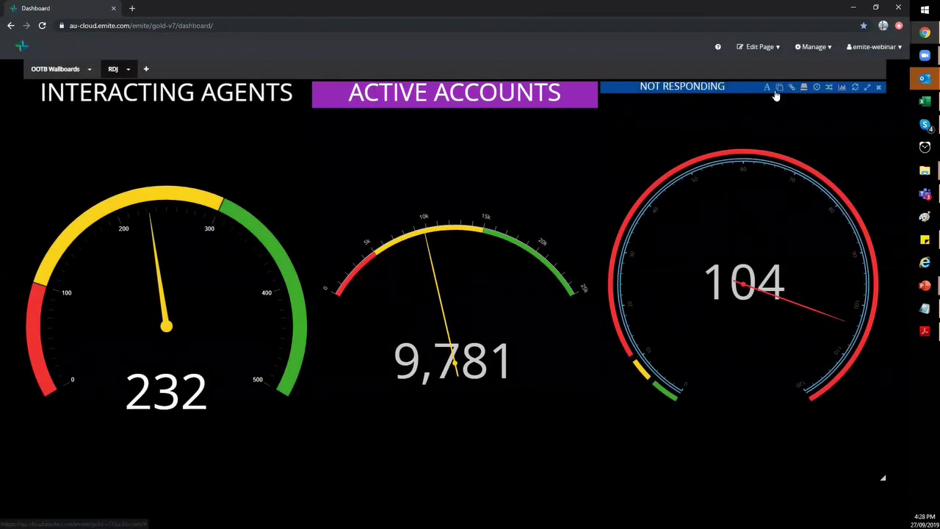
left_click(767, 88)
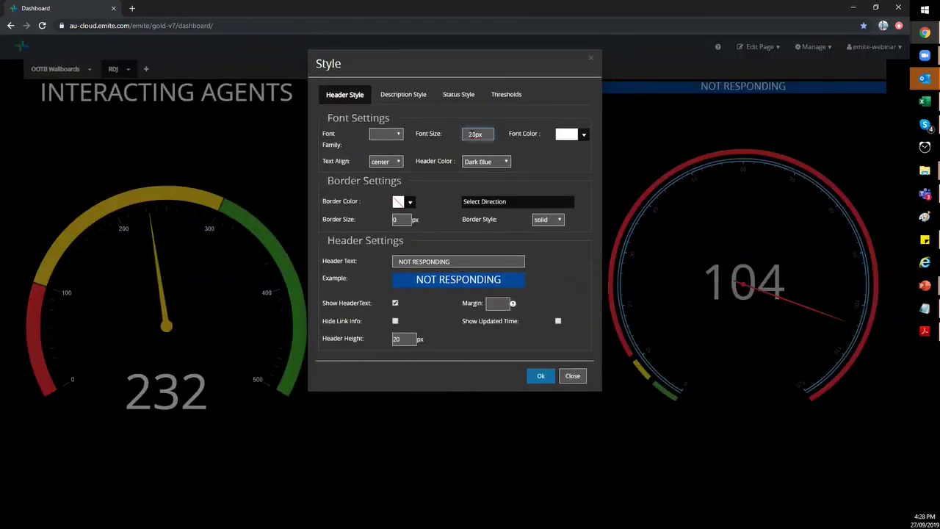
key("BackSpace")
type("5")
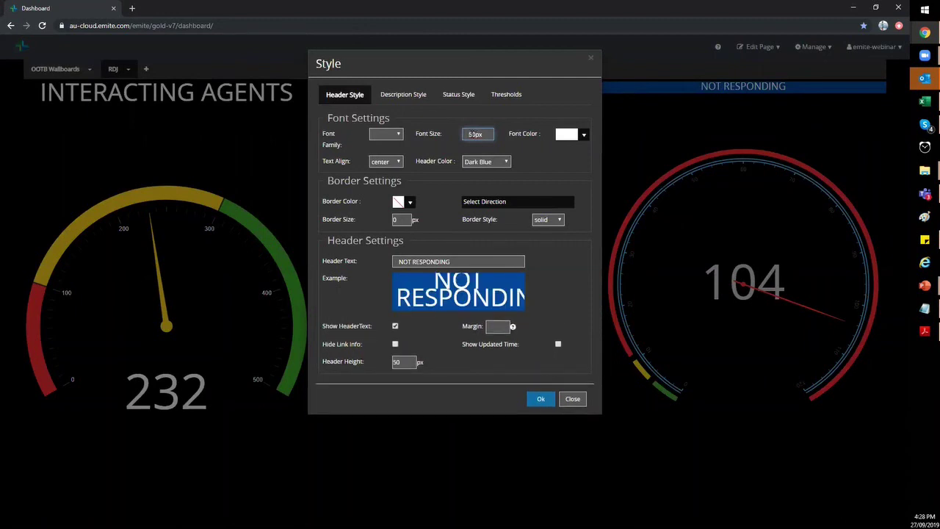
left_click(503, 161)
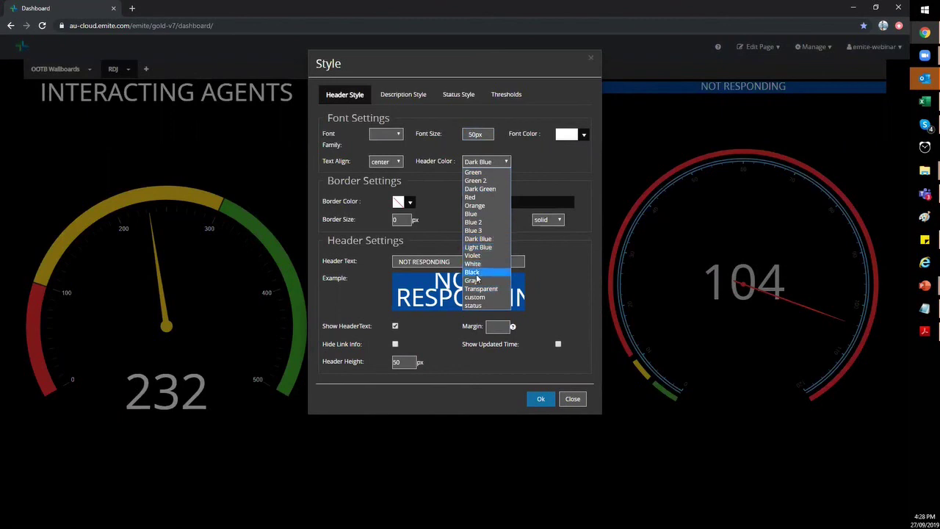
left_click(473, 272)
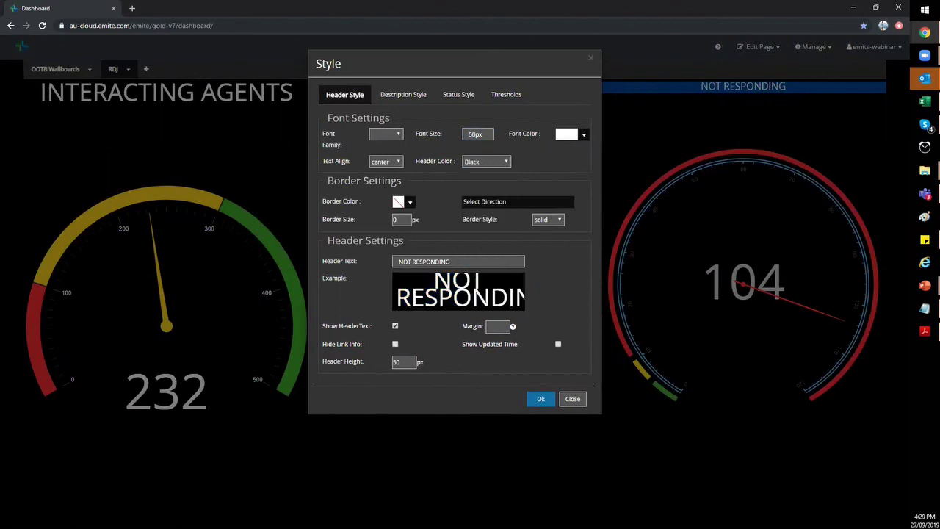
left_click(544, 401)
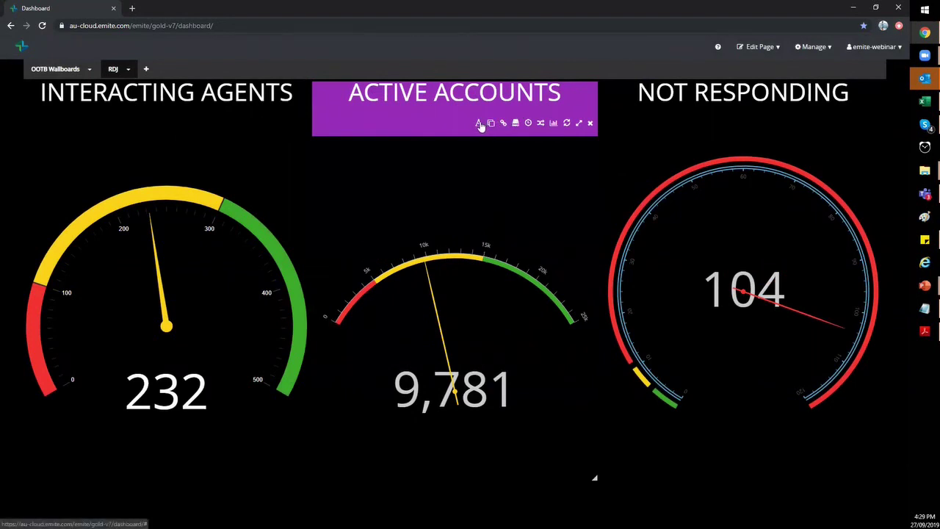
- Change the header color of the Active Accounts gauge to Black
left_click(478, 123)
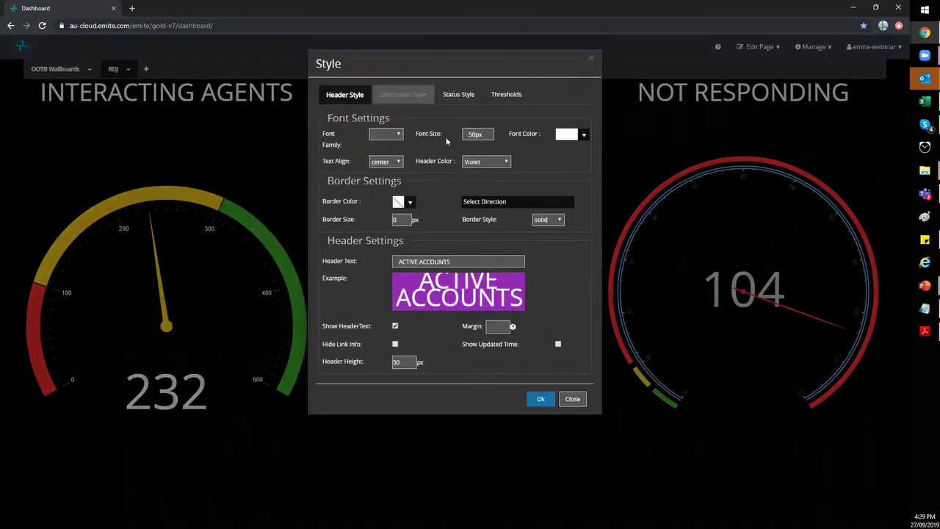
left_click(479, 165)
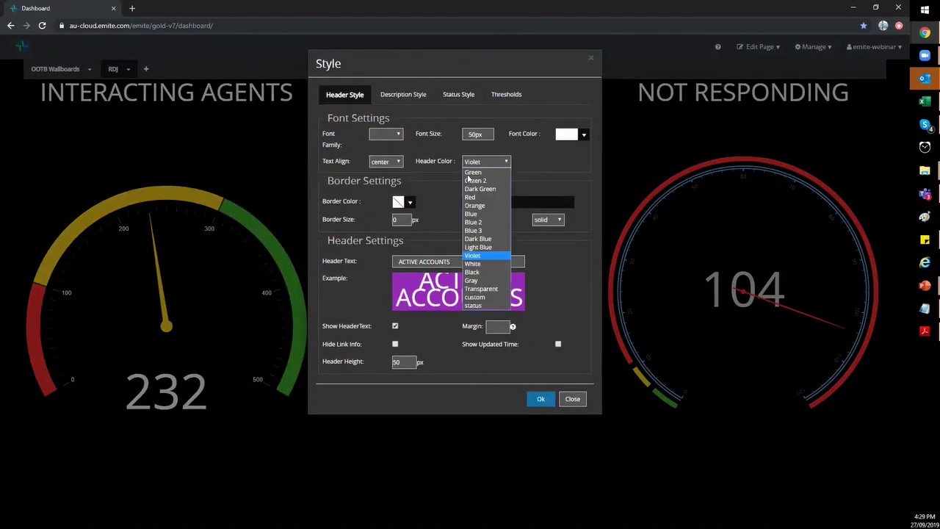
left_click(472, 272)
left_click(541, 399)
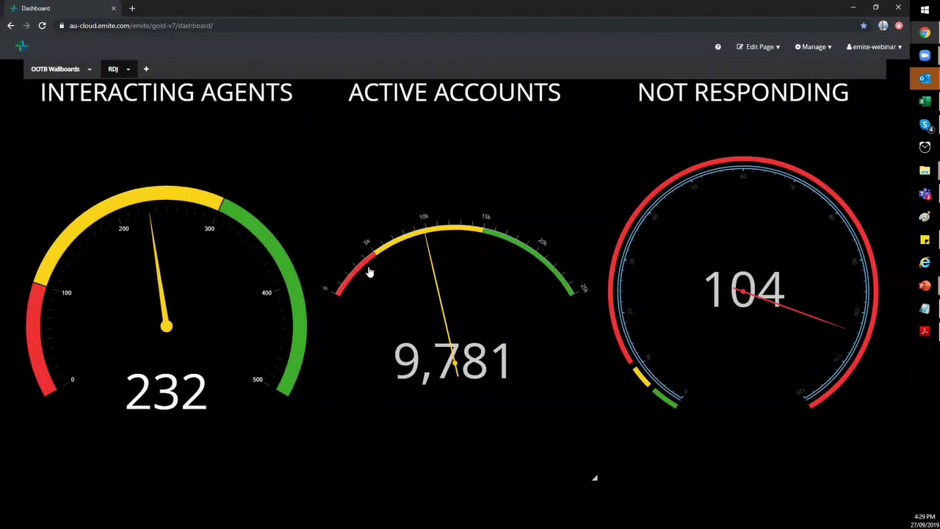
- In the page sharing settings, select Wallboard Sample 1 and Gauge Wallboard from RDJ and the emite-wallboard user under emitedemo
left_click(129, 69)
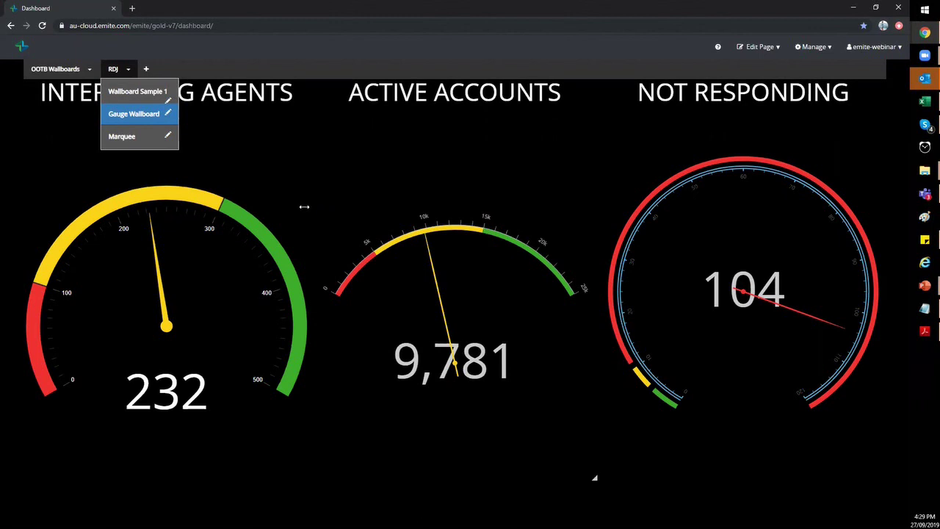
left_click(337, 196)
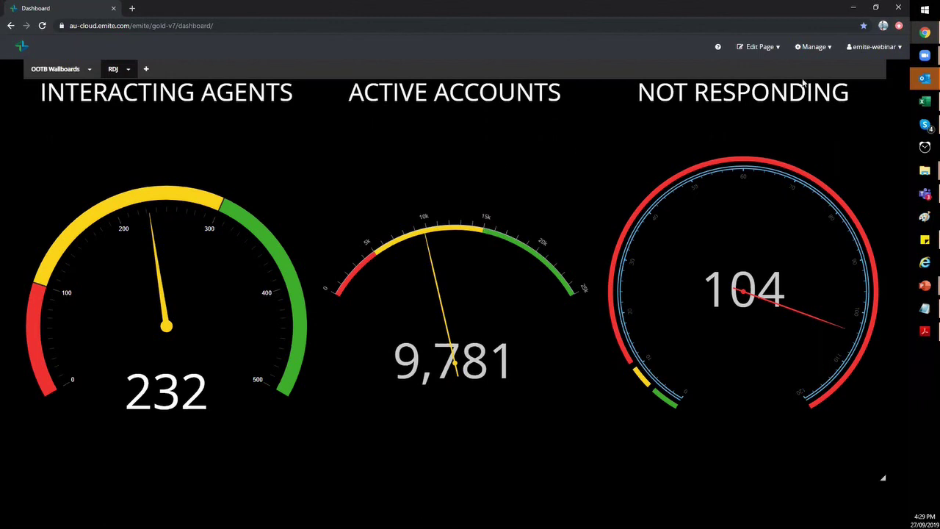
left_click(815, 47)
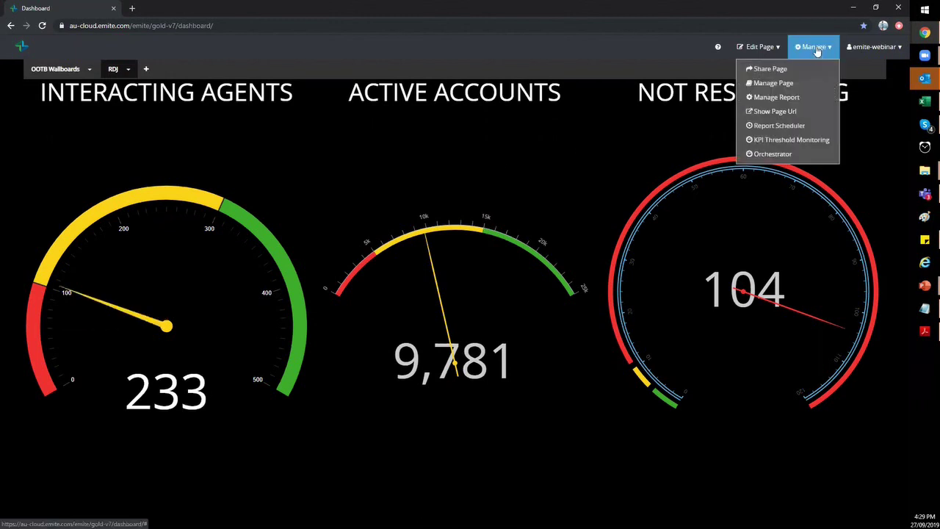
left_click(779, 71)
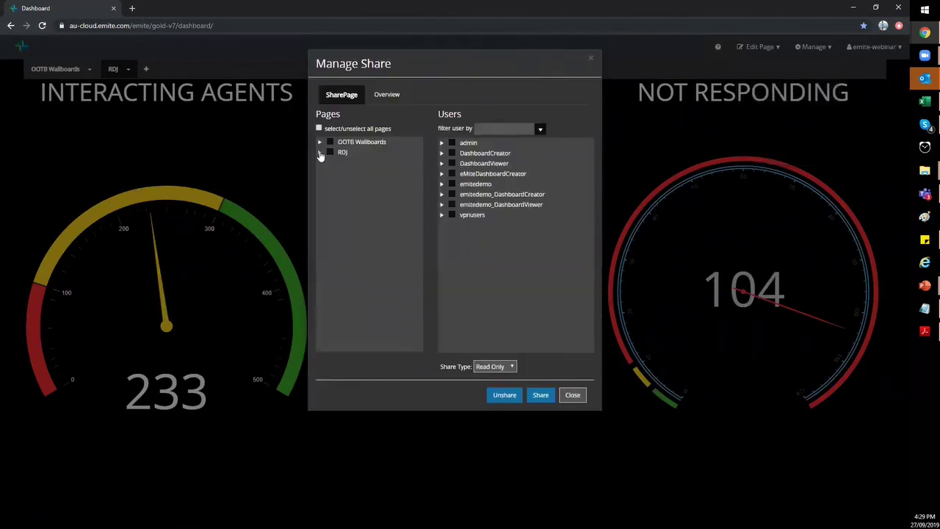
left_click(343, 166)
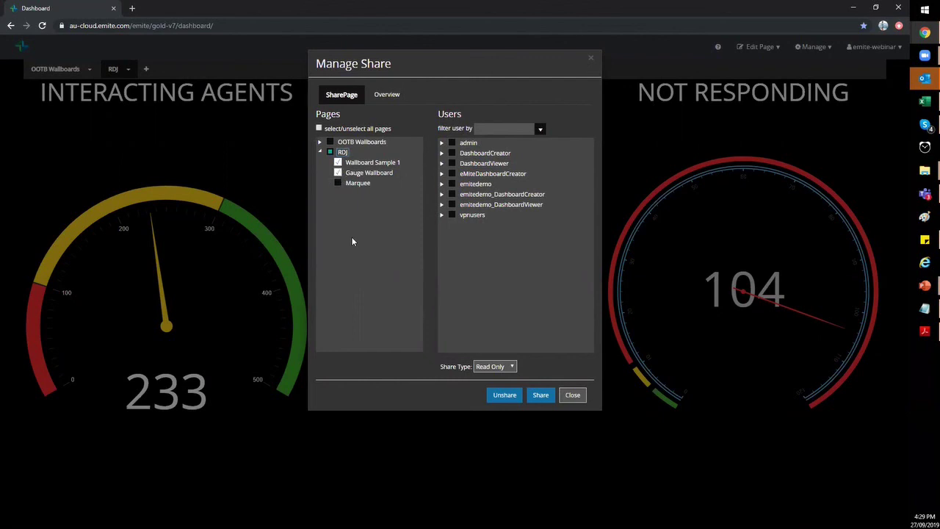
left_click(441, 185)
scroll(580, 287, "down", 2)
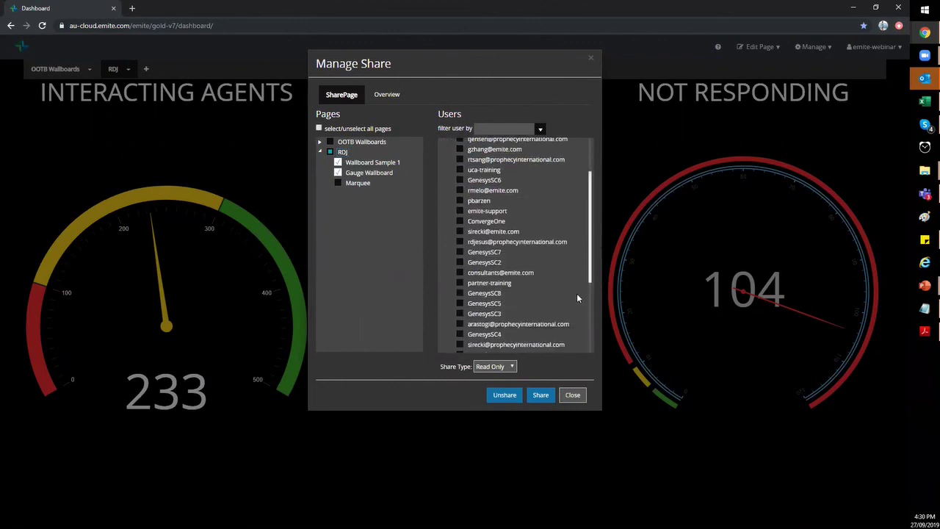
scroll(580, 308, "down", 3)
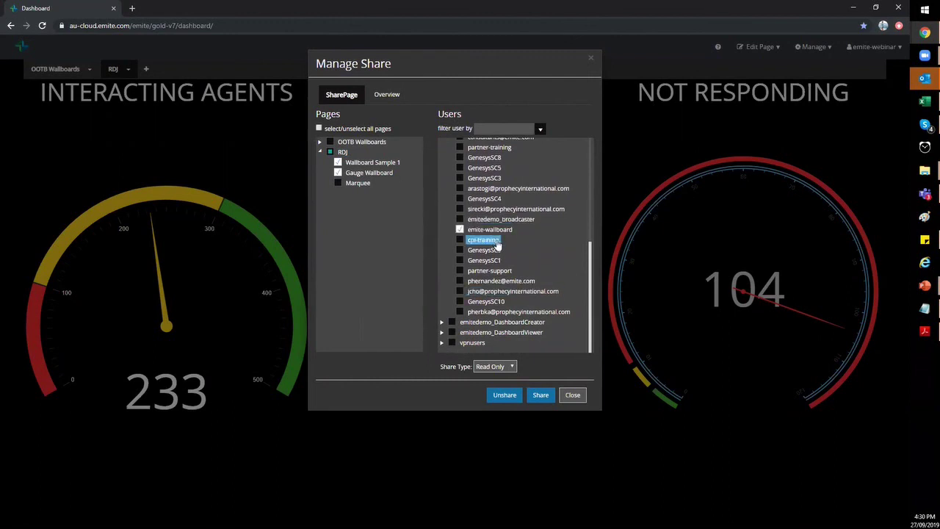
- Review the available share types, keep Read Only, and share the two selected pages with the emite-wallboard user
left_click(512, 368)
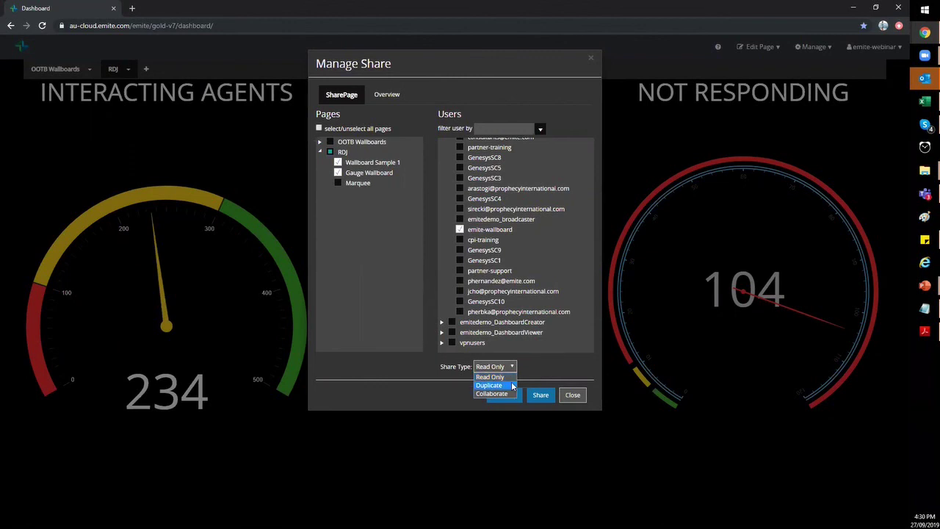
left_click(538, 365)
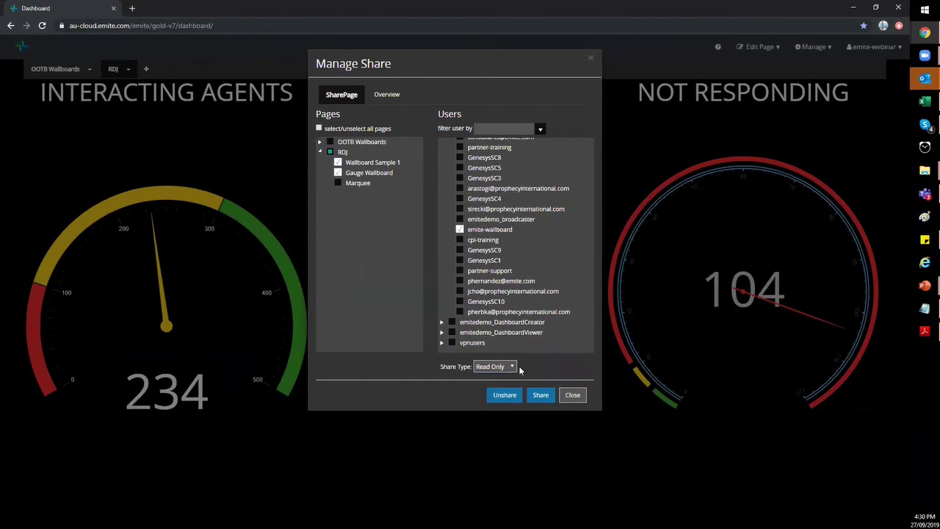
left_click(508, 367)
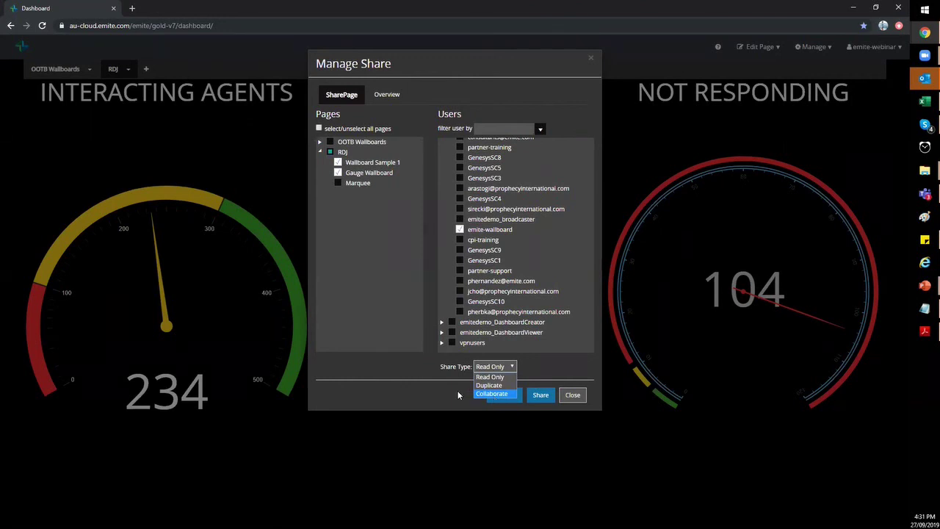
left_click(458, 397)
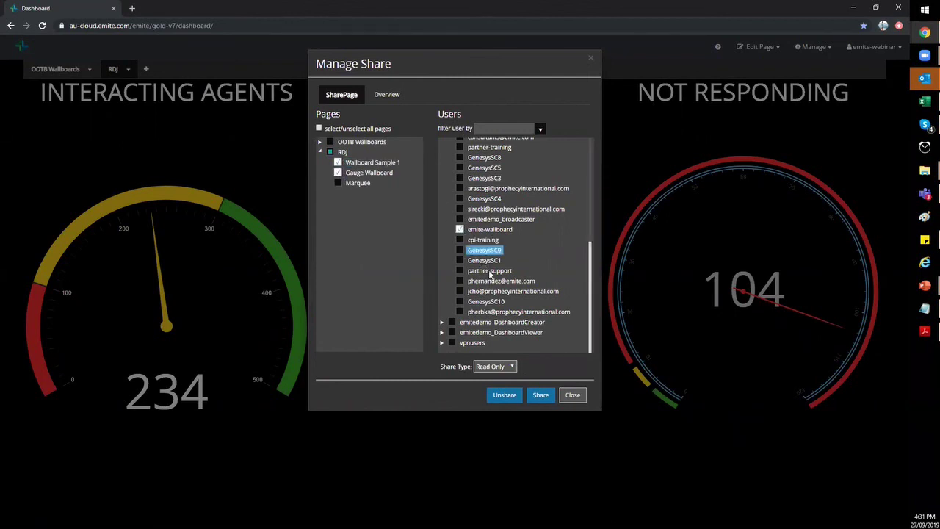
left_click(540, 396)
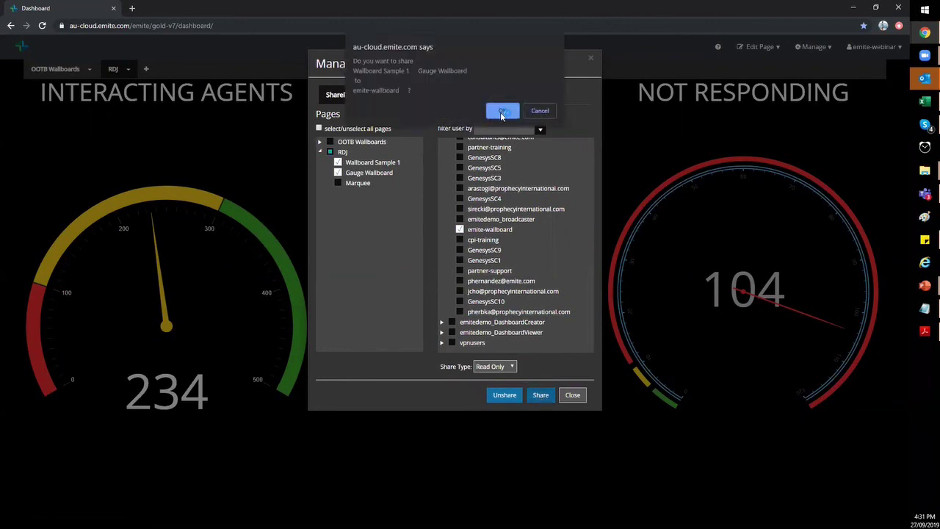
left_click(501, 111)
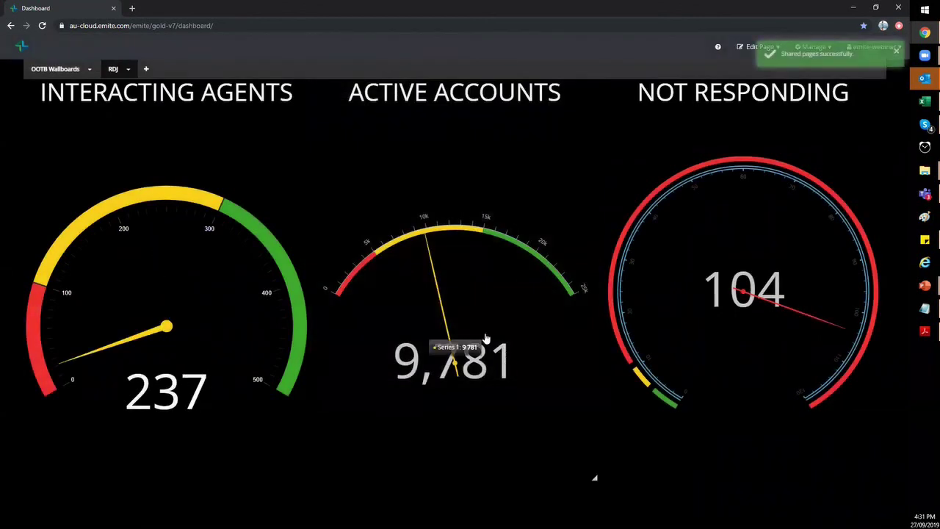
- Switch to the incognito Chrome window where the dashboard is signed in as emite-wallboard
left_click(853, 7)
mouse_move(924, 33)
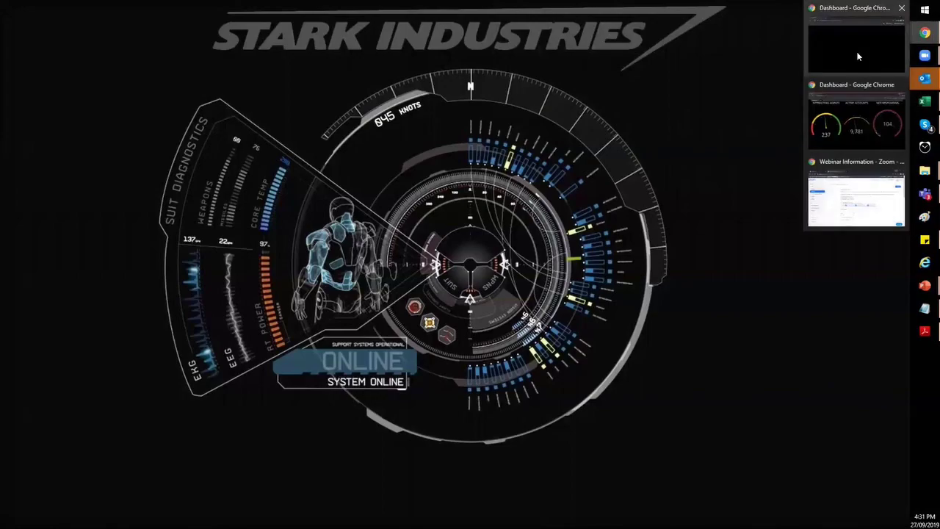
left_click(856, 41)
left_click(798, 133)
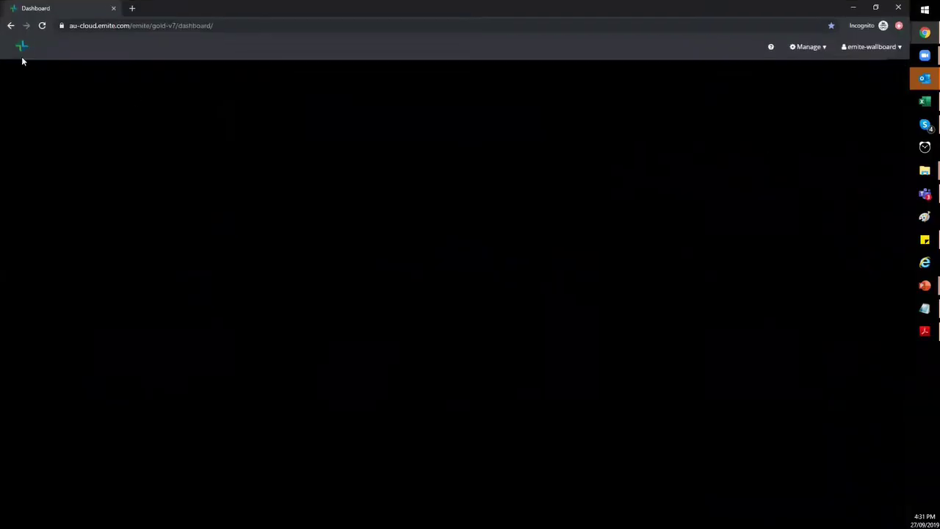
- View the profile details of the emite-wallboard account, including its domain and role, and close them
left_click(881, 48)
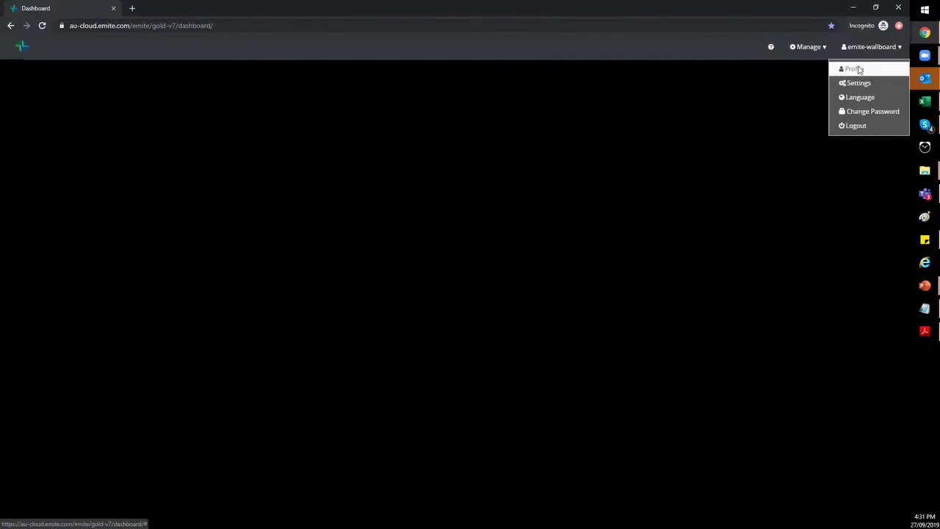
left_click(856, 69)
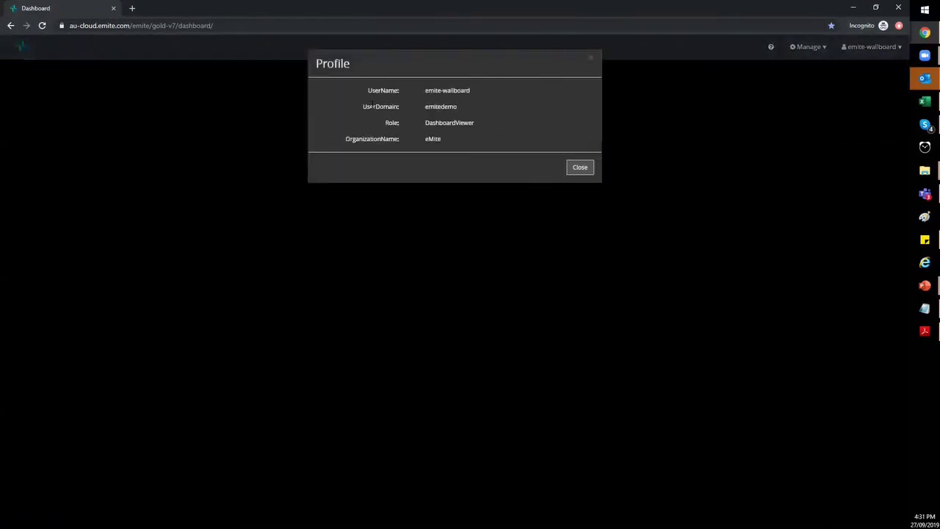
left_click(589, 60)
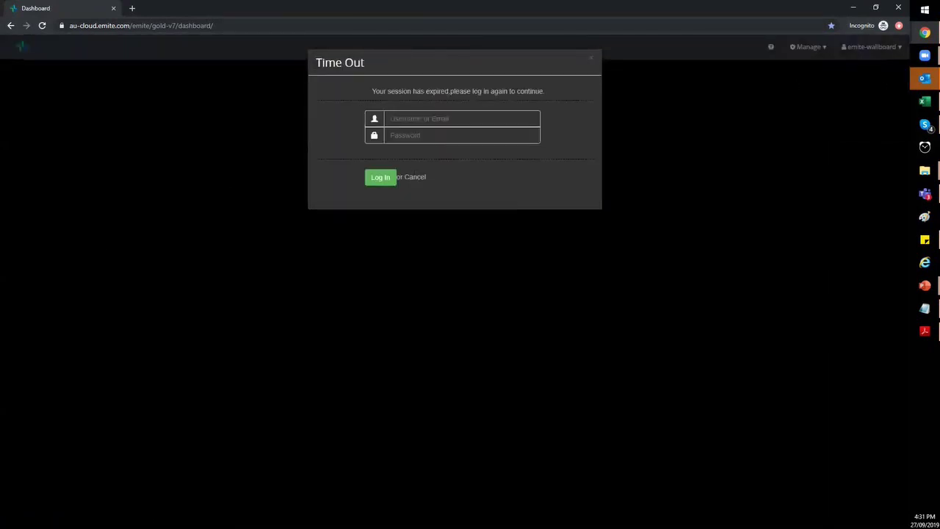
- Log back in to the expired session as emite-wallboard, entering the account password copied from Excel
left_click(924, 101)
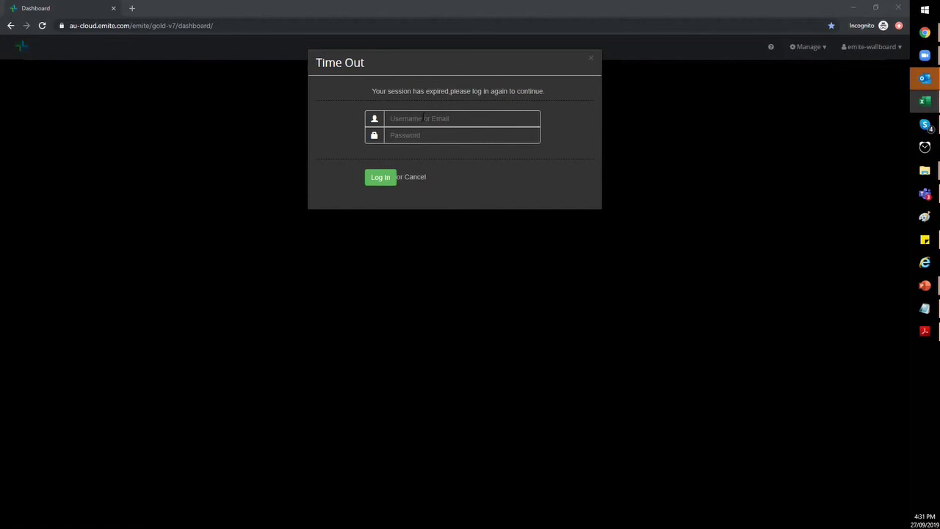
left_click(424, 118)
type("emite-wallboard")
key("alt+Tab")
left_click(401, 138)
key("ctrl+v")
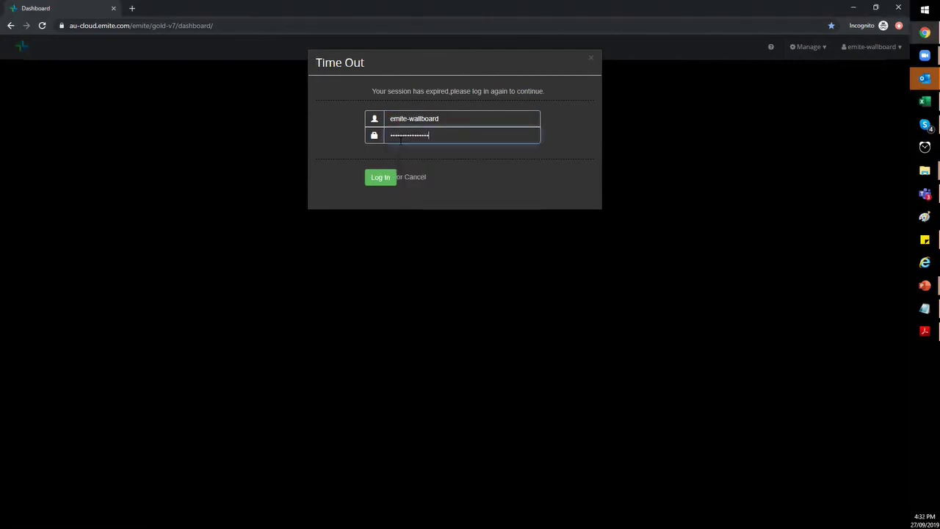
left_click(376, 178)
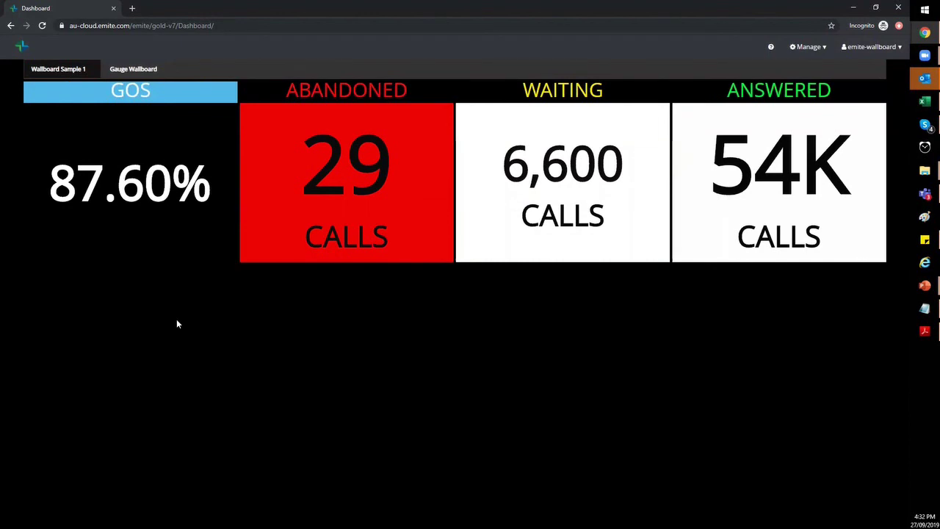
- Check the shared Gauge Wallboard and Wallboard Sample 1 pages from the emite-wallboard account
left_click(140, 72)
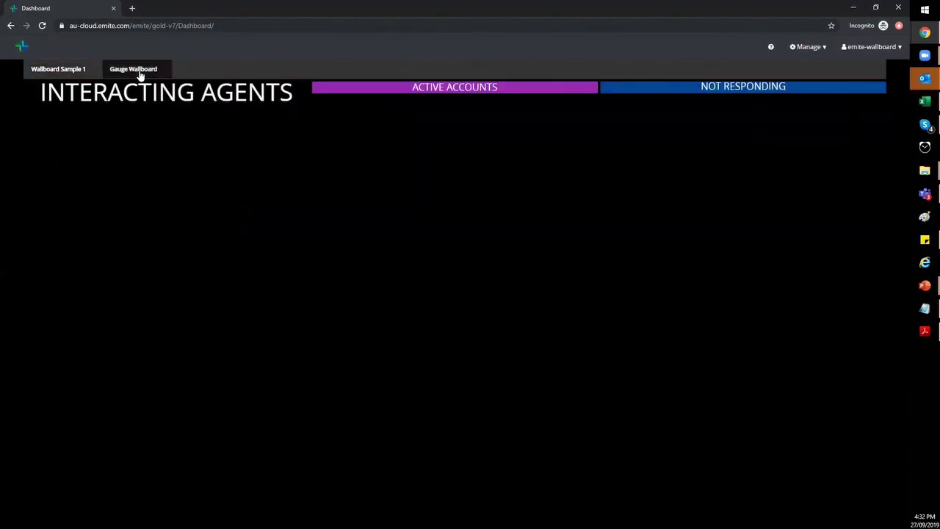
left_click(79, 72)
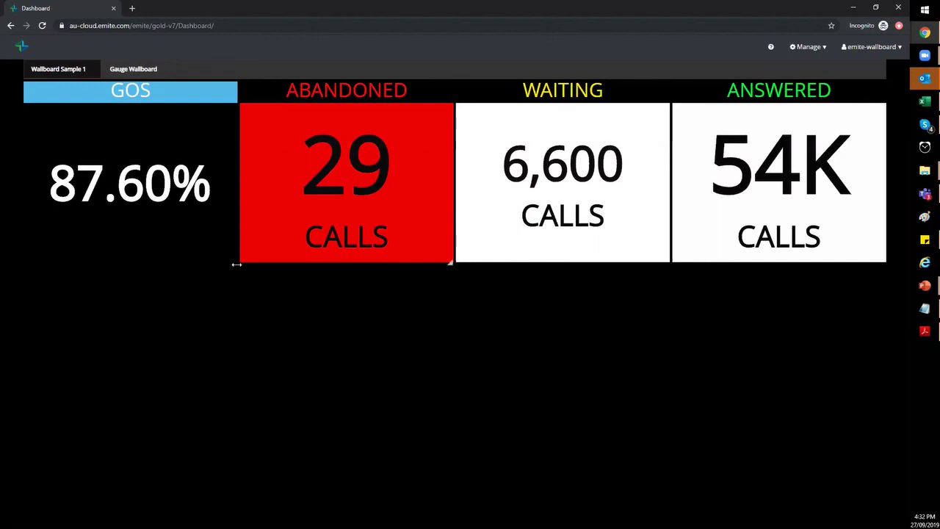
left_click(131, 75)
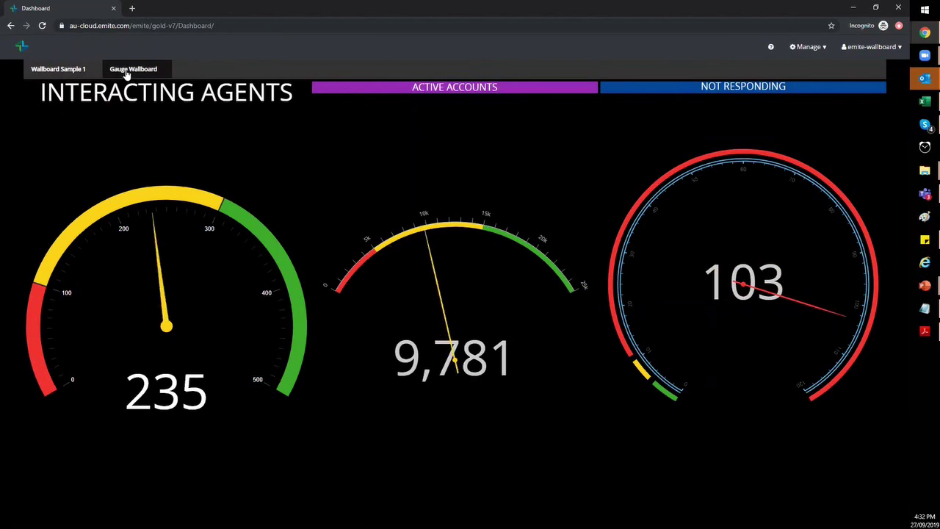
left_click(74, 70)
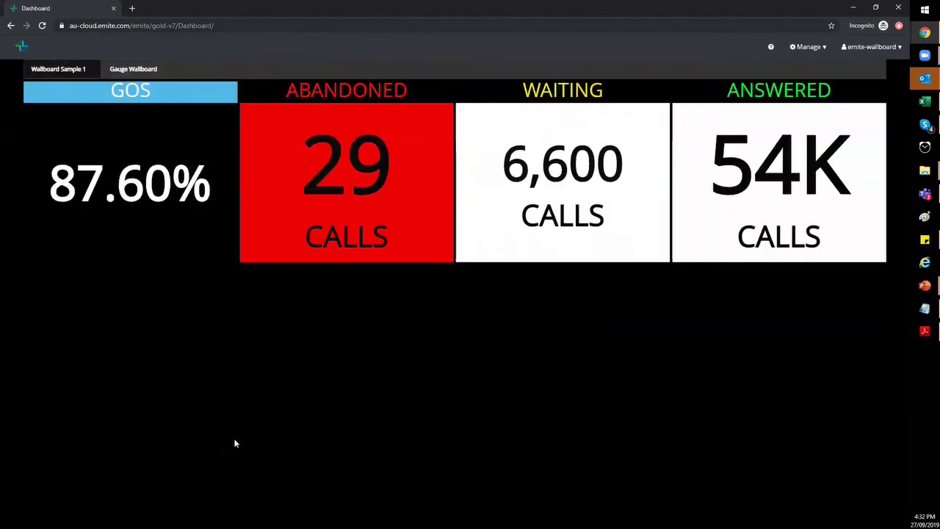
- Switch to the Chrome window signed in as emite-webinar and save the Gauge Wallboard page
key("alt+Tab")
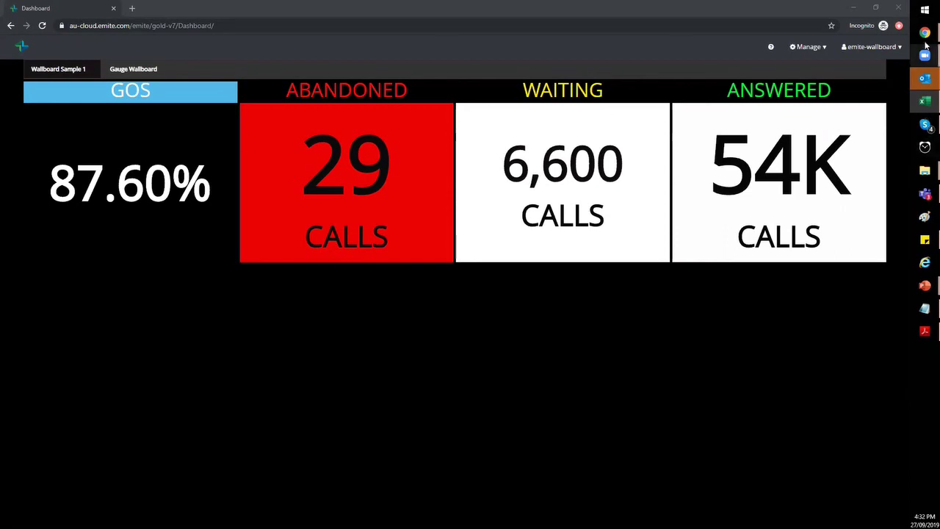
mouse_move(924, 34)
left_click(855, 113)
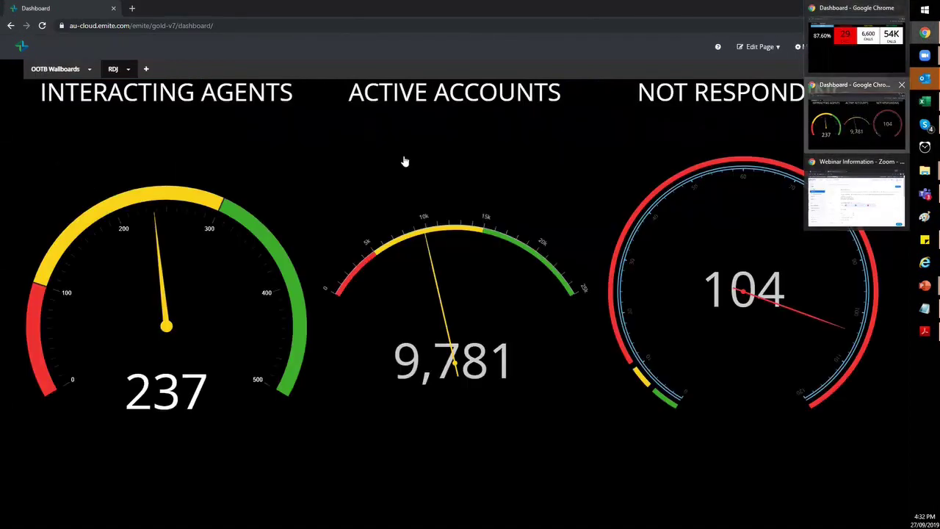
left_click(759, 47)
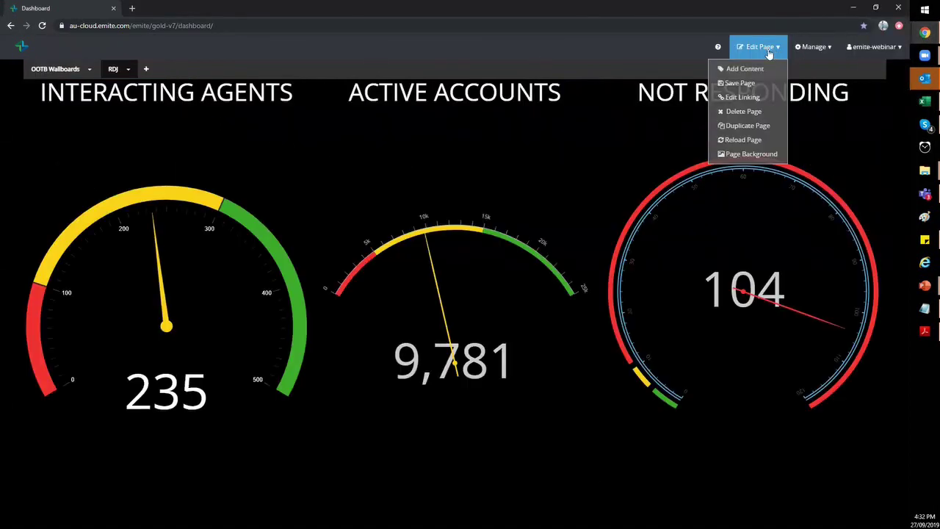
left_click(742, 81)
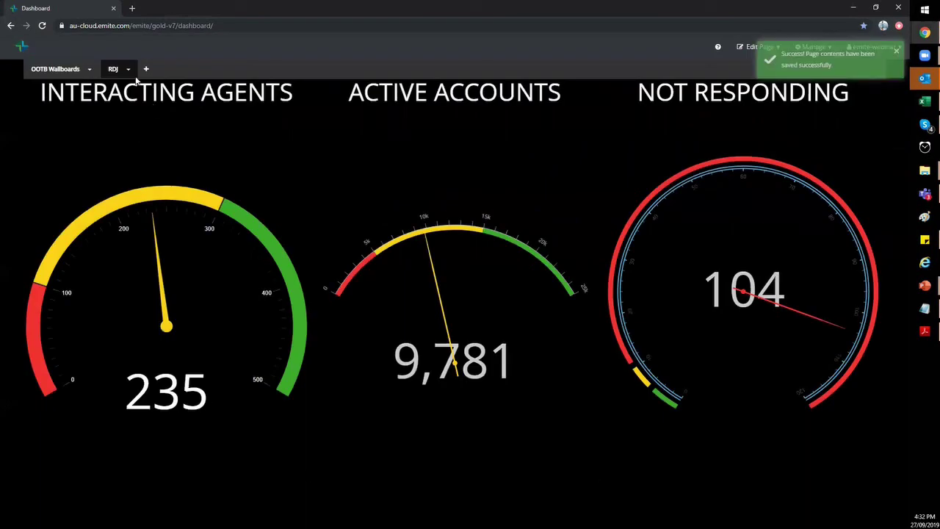
- Open the Marquee page from the RDJ group and save its contents
left_click(128, 71)
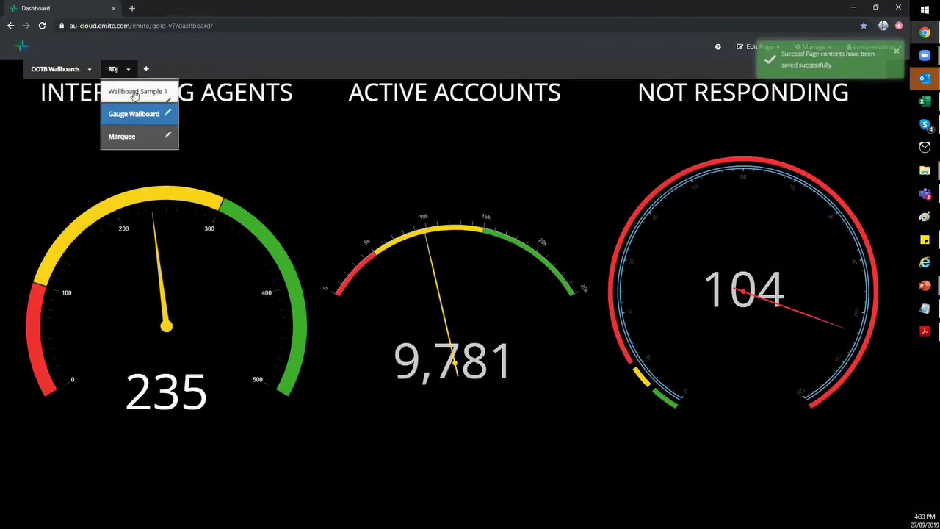
left_click(122, 138)
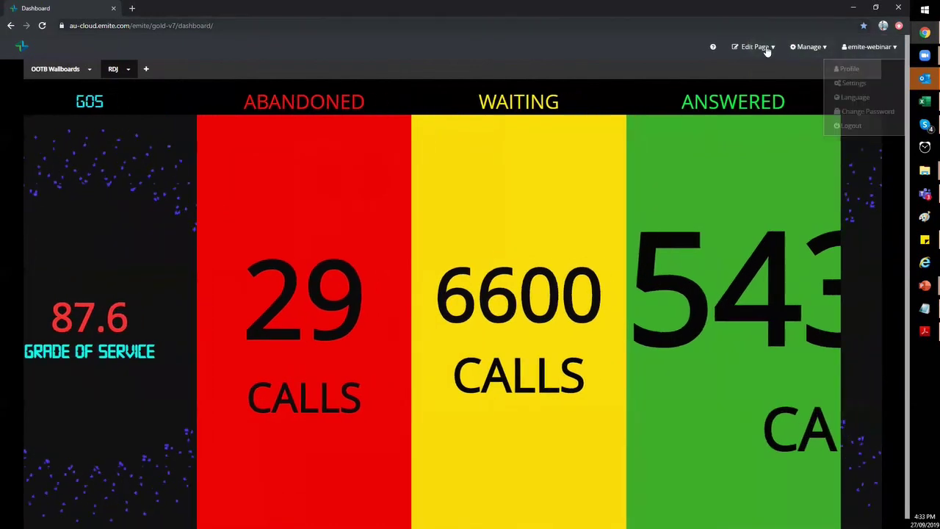
mouse_move(752, 46)
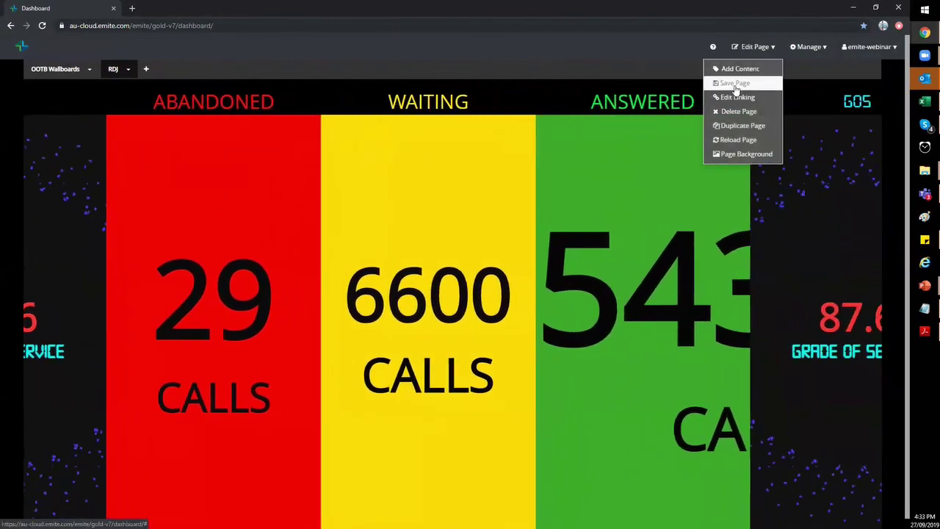
left_click(735, 85)
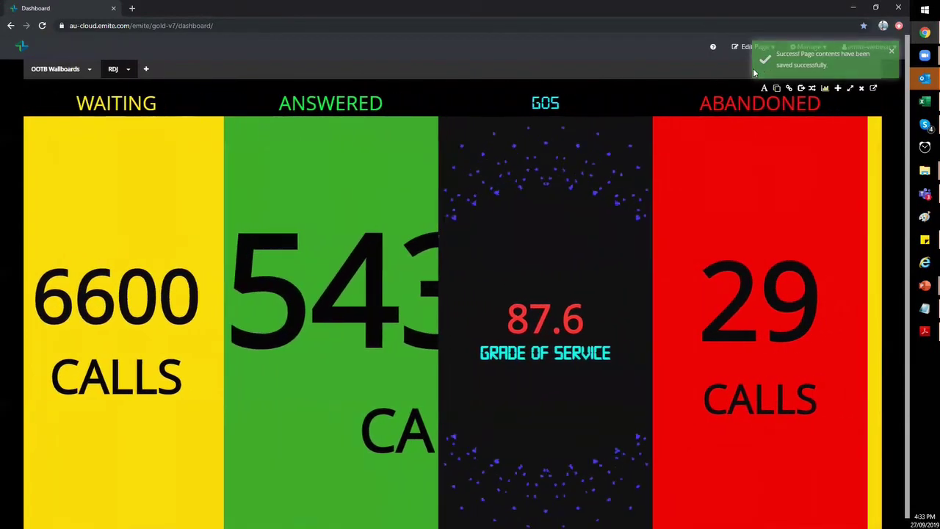
- In the page sharing settings, expand RDJ and select the Wallboard Sample 1 and Gauge Wallboard pages
left_click(819, 49)
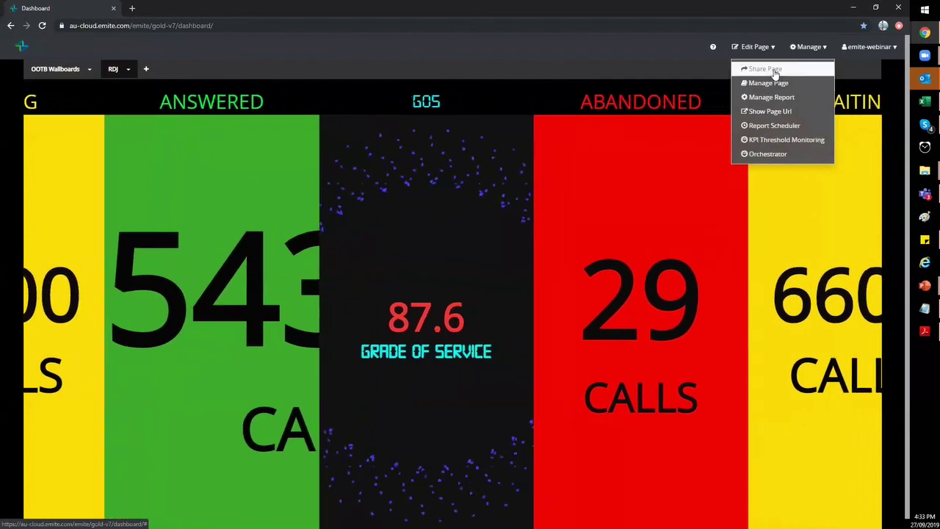
left_click(773, 71)
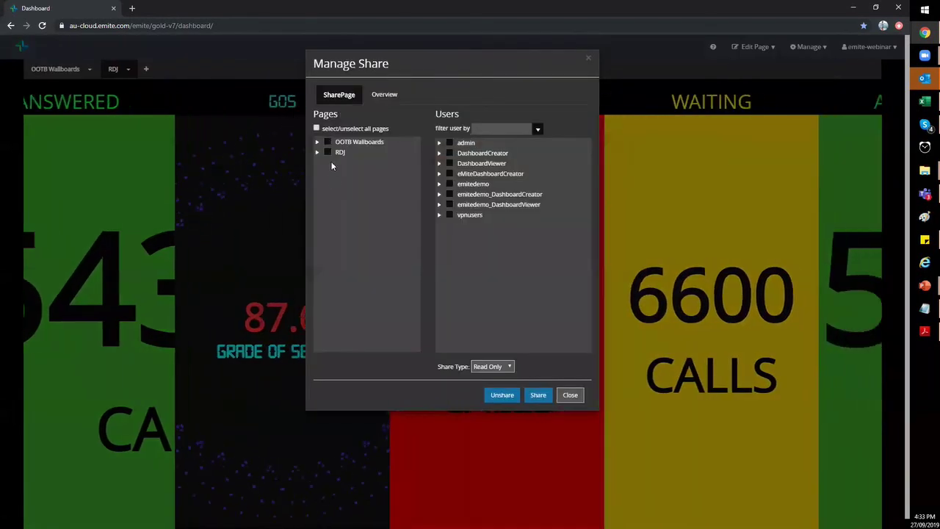
left_click(317, 152)
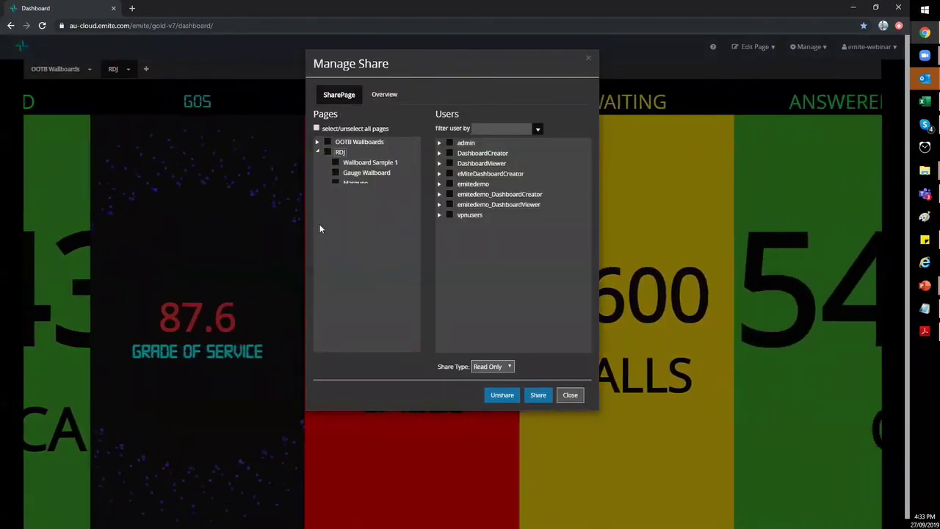
left_click(336, 162)
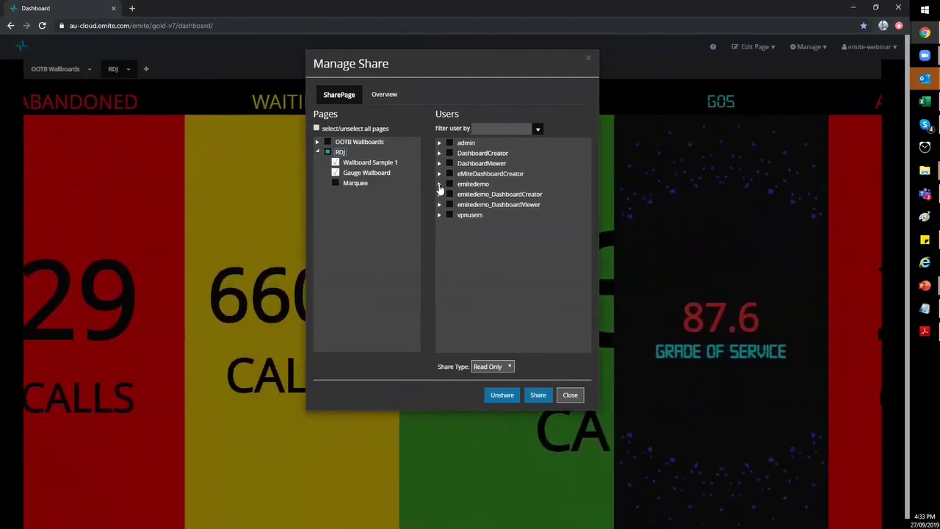
- Select the emite-wallboard user under emitedemo and unshare the two selected pages from it
left_click(439, 184)
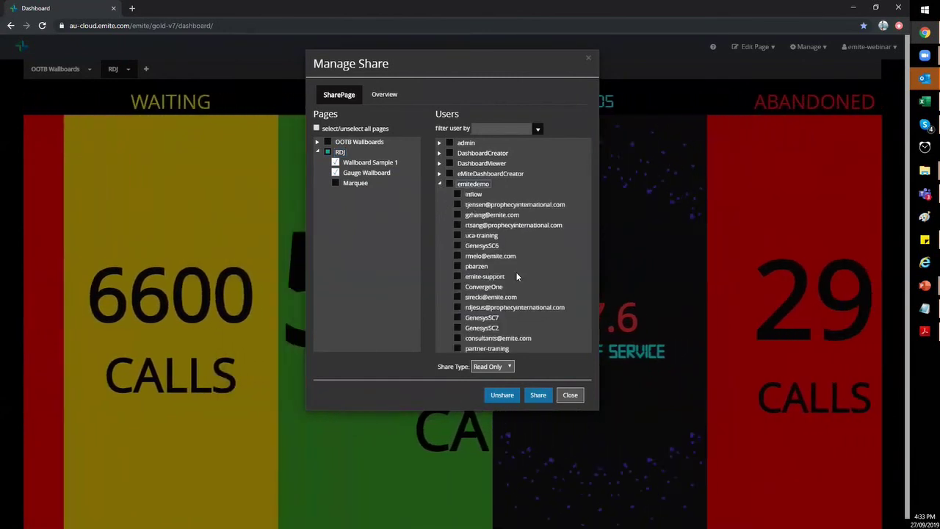
left_click_drag(587, 241, 587, 303)
scroll(497, 293, "down", 1)
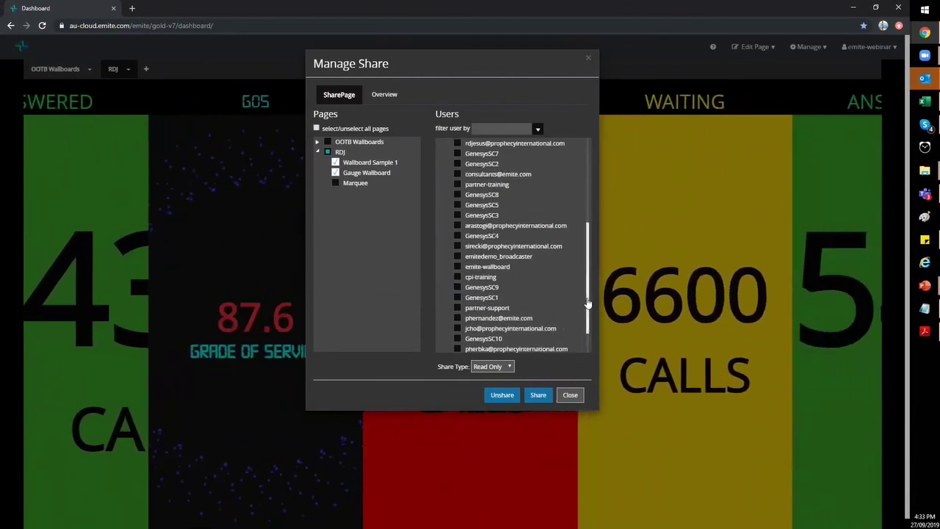
left_click(457, 267)
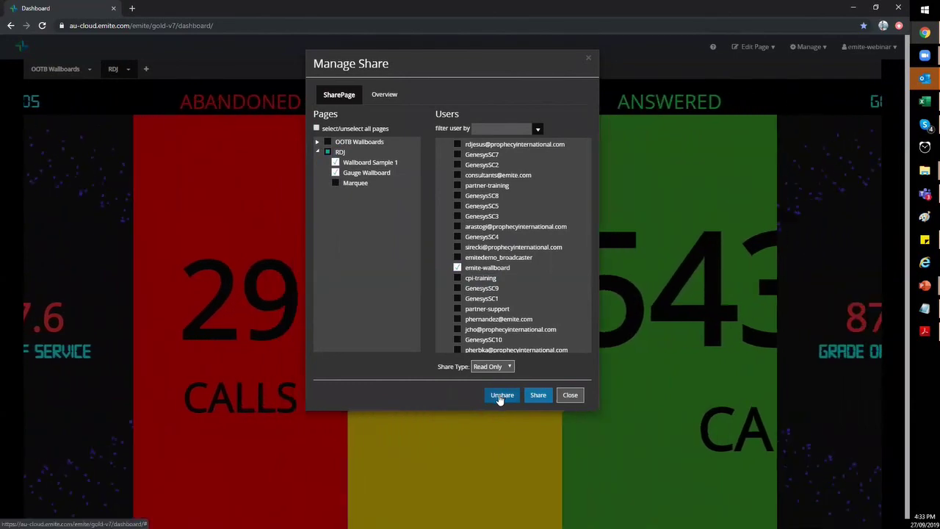
left_click(500, 397)
left_click(500, 111)
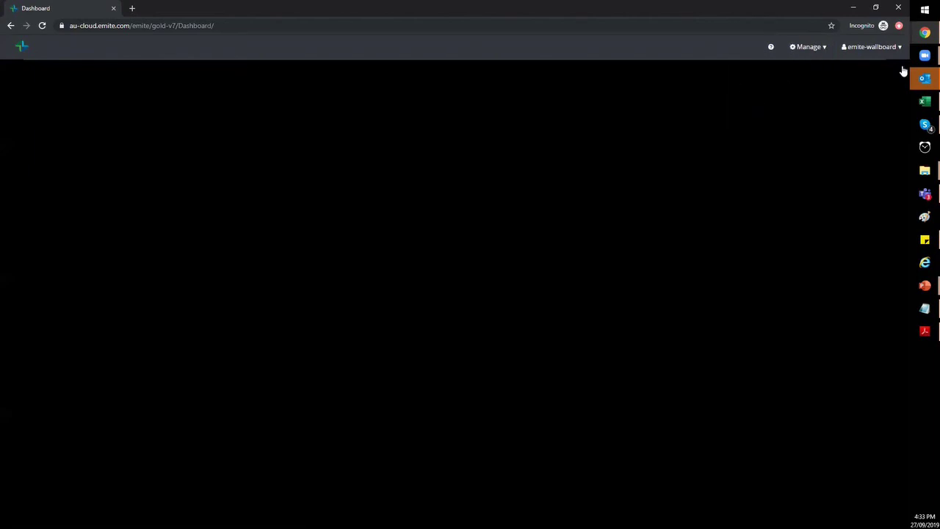
- Return to the emite-webinar window and remove Wallboard Sample 1, Gauge Wallboard and Marquee from the RDJ page group
left_click(925, 33)
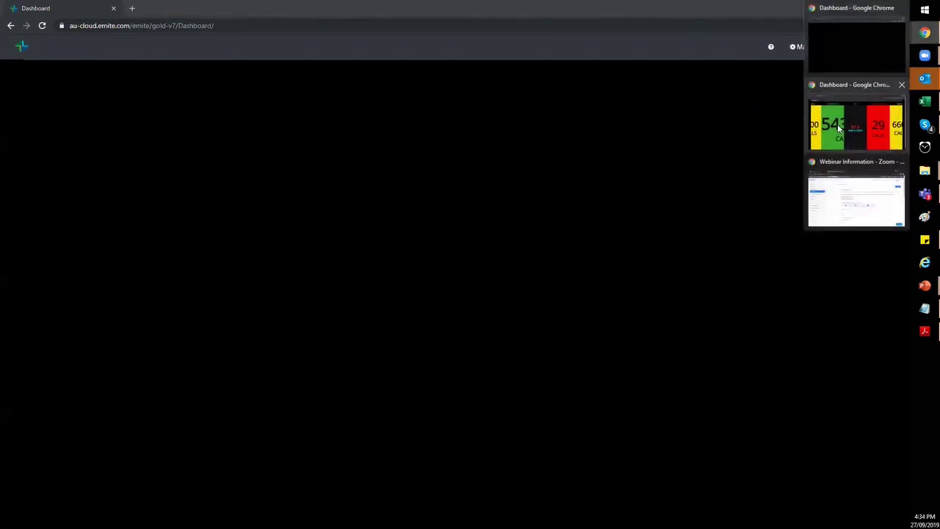
left_click(839, 128)
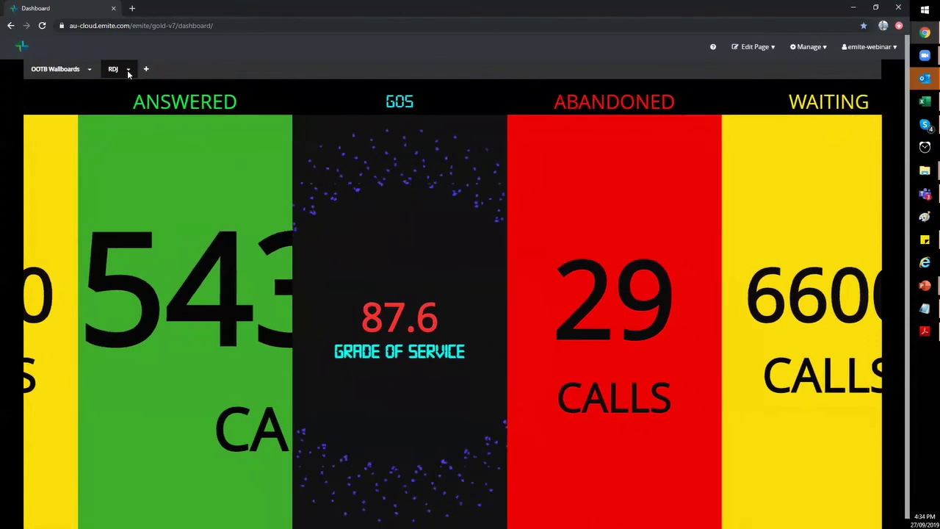
mouse_move(819, 54)
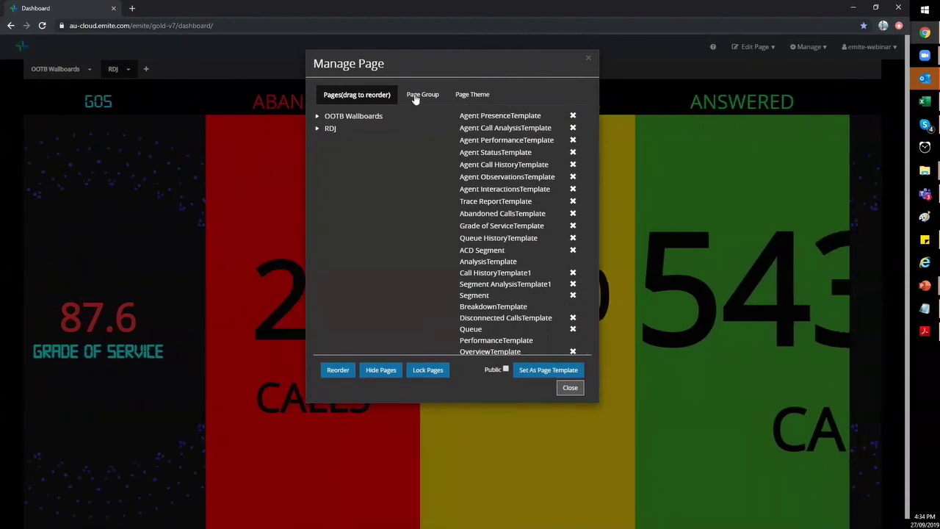
left_click(415, 96)
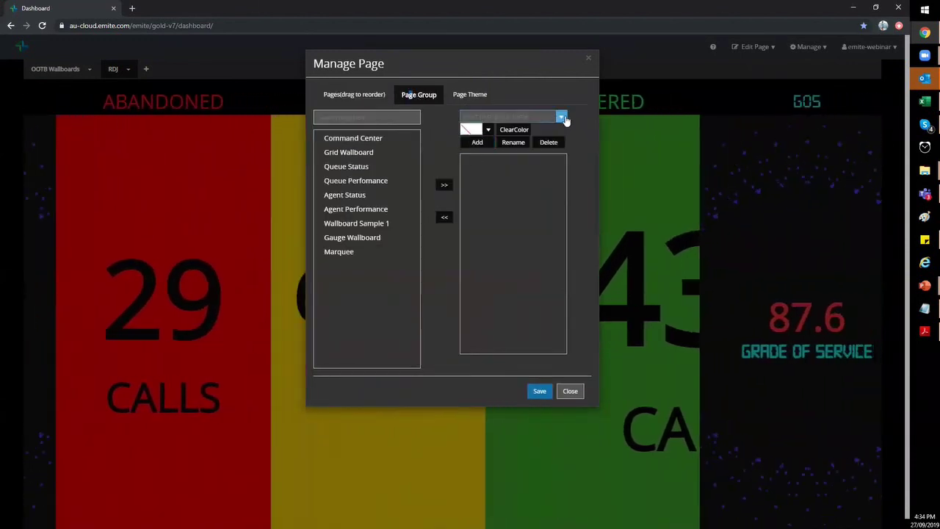
left_click(560, 116)
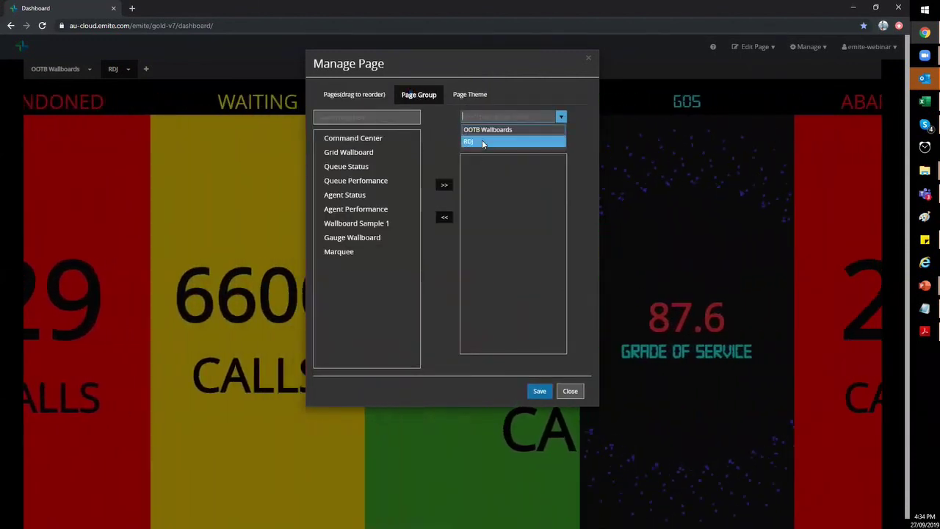
left_click(482, 141)
left_click(484, 193)
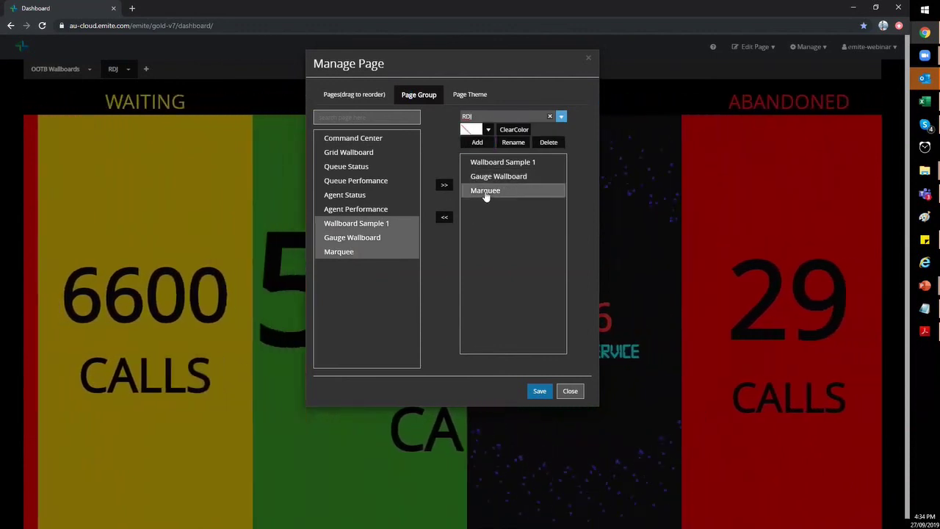
left_click(490, 164, "shift")
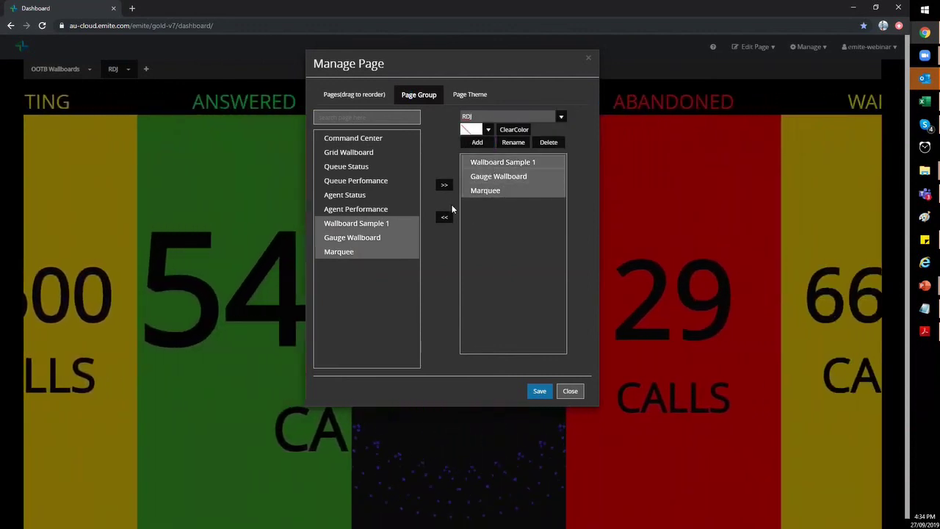
left_click(443, 217)
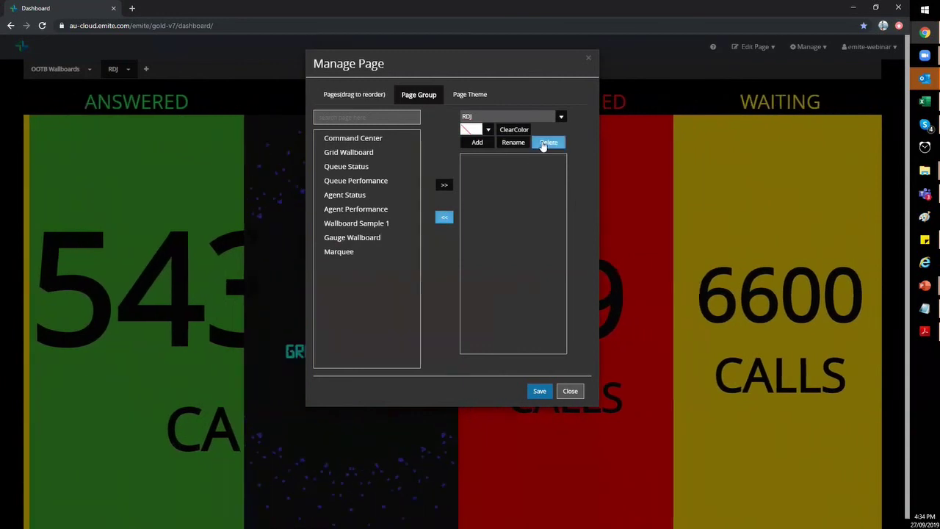
- Delete the emptied RDJ page group and save the page group changes
left_click(539, 145)
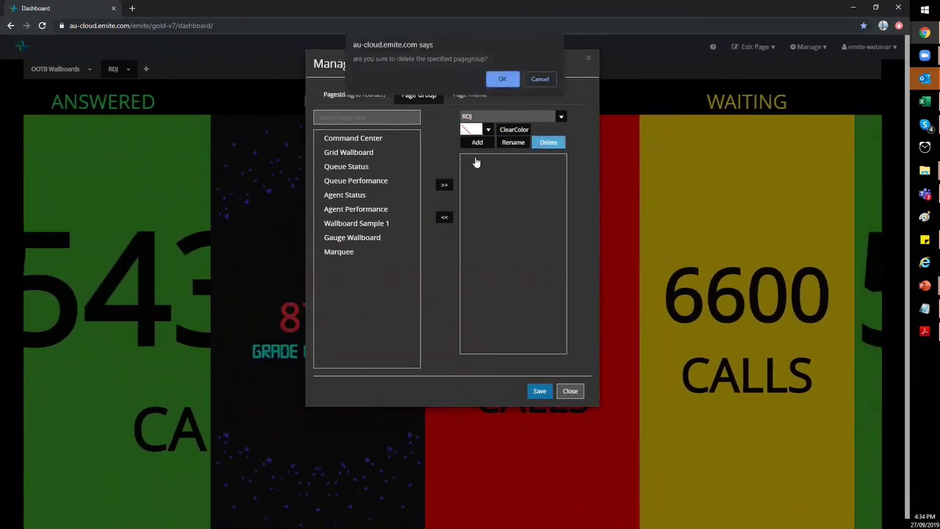
left_click(502, 81)
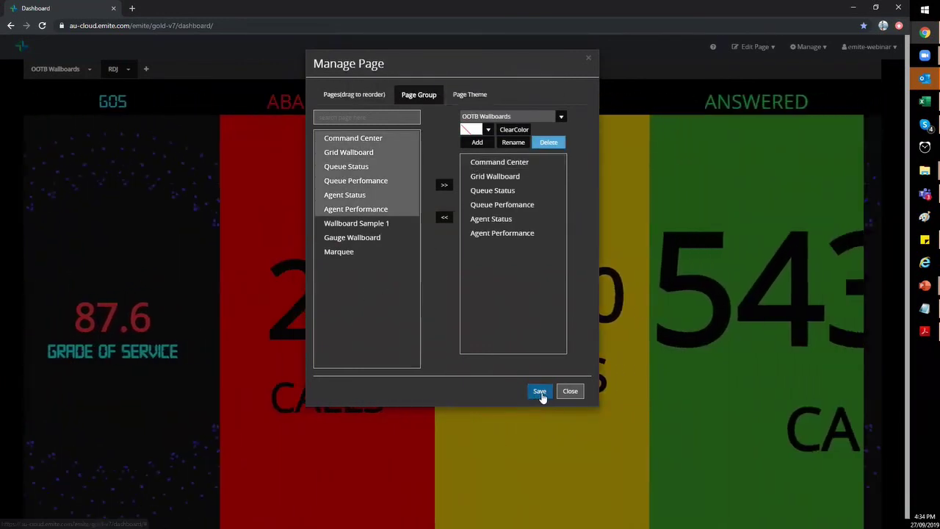
left_click(537, 395)
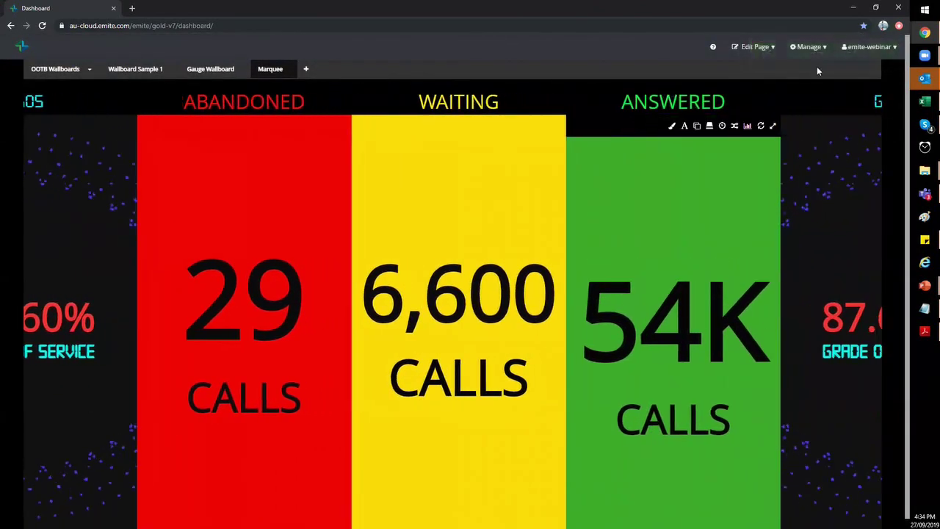
- Open the page sharing settings and select the Gauge Wallboard and Marquee pages
mouse_move(807, 46)
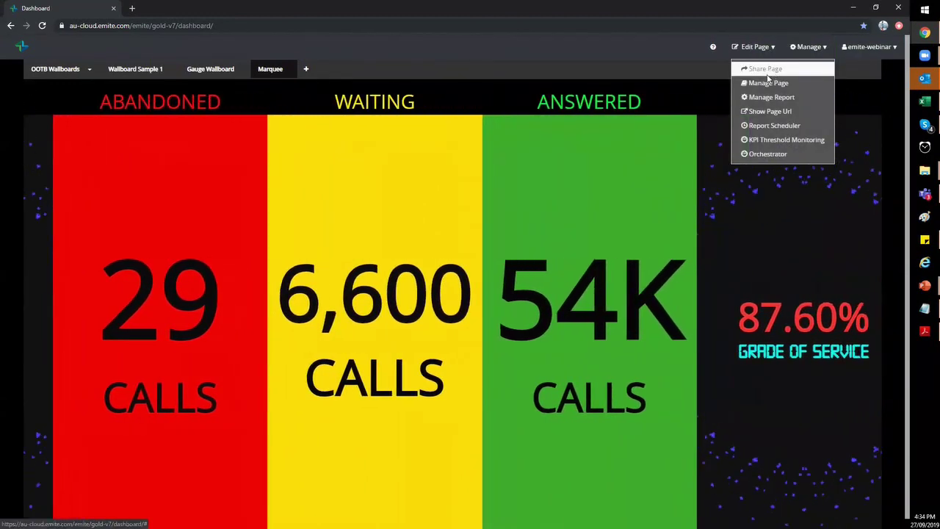
left_click(767, 71)
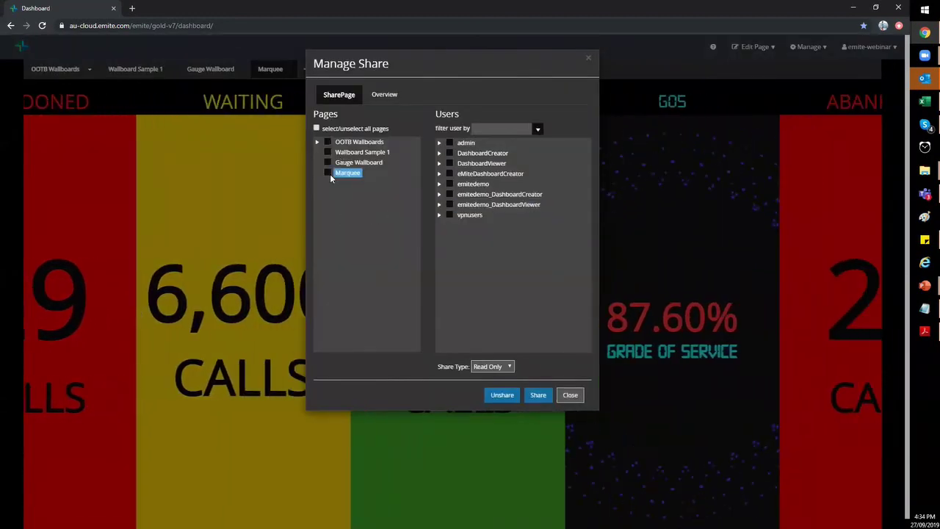
left_click(327, 173)
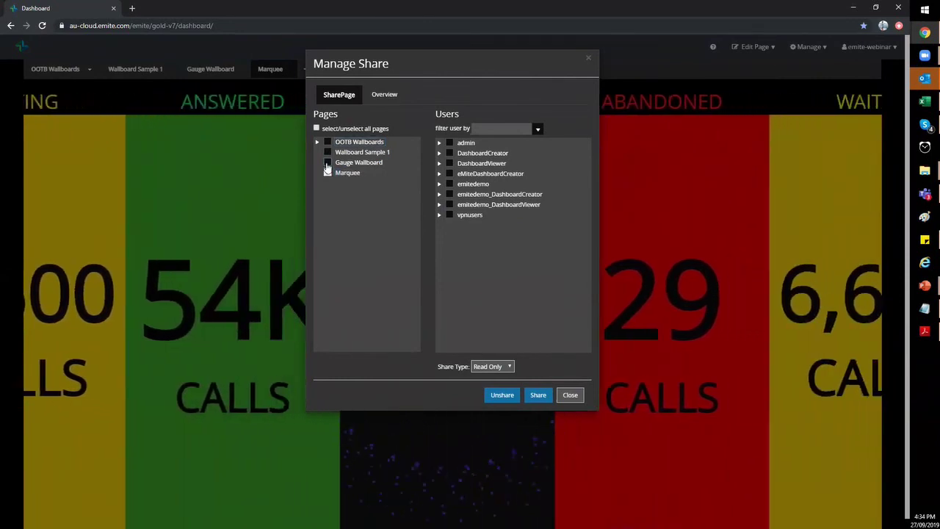
left_click(327, 163)
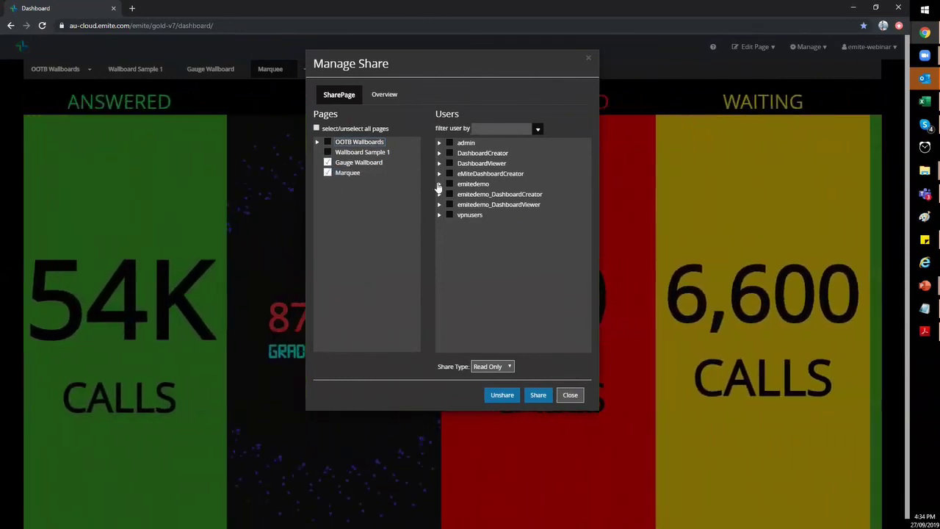
- Share the selected pages as Read Only with the emite-wallboard user under emitedemo
left_click(438, 184)
scroll(495, 263, "down", 1)
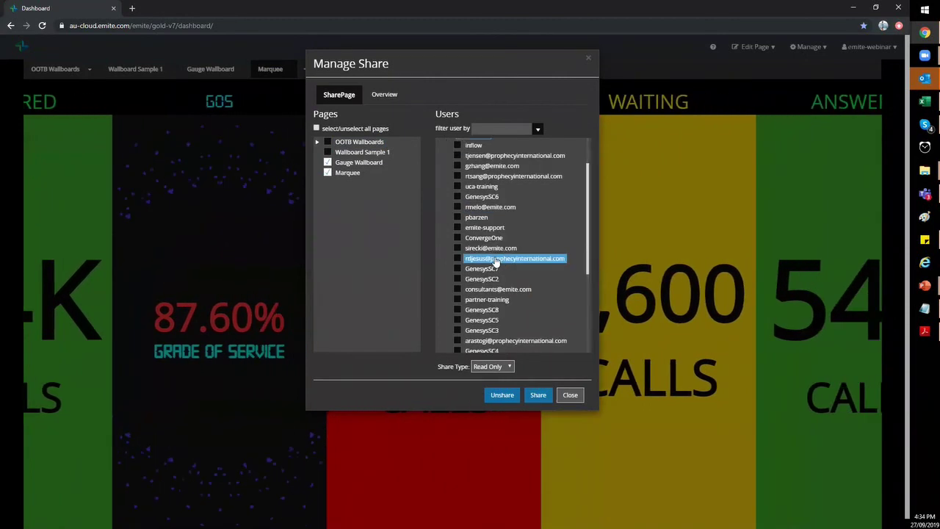
scroll(495, 262, "down", 4)
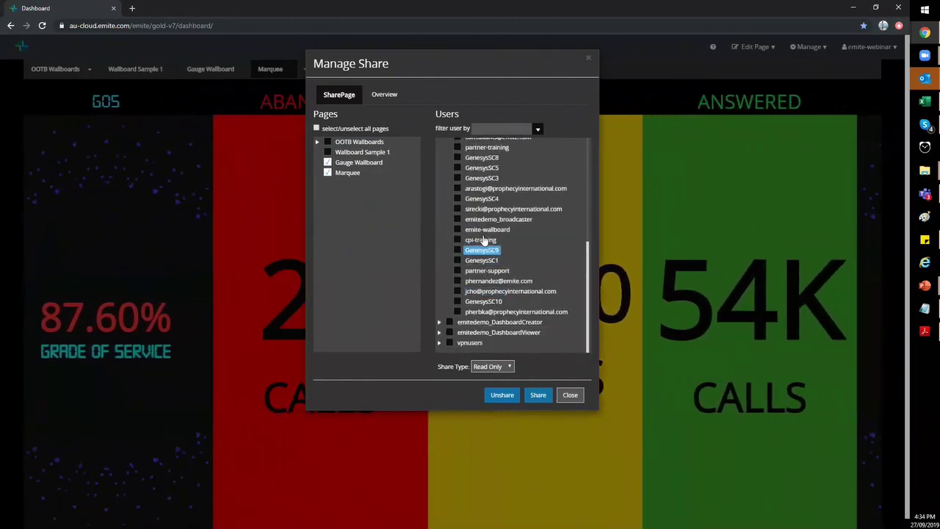
left_click(456, 229)
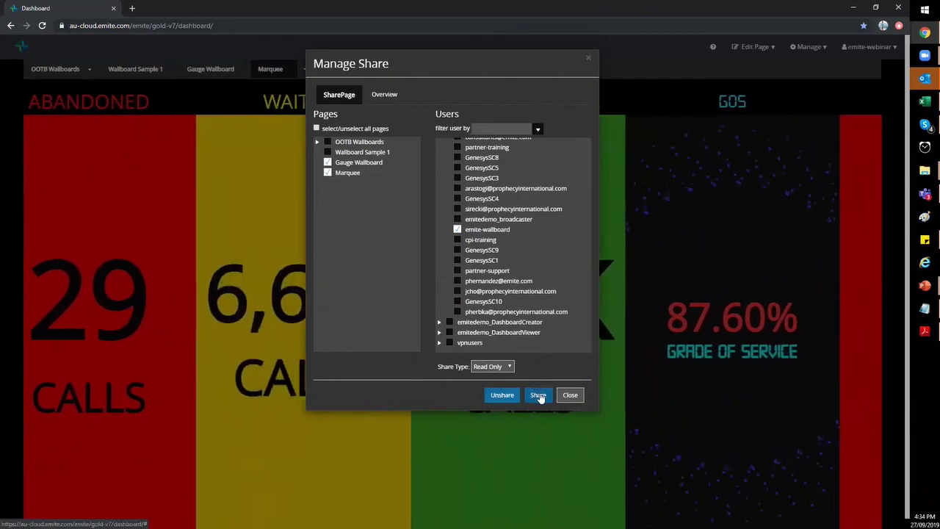
left_click(538, 395)
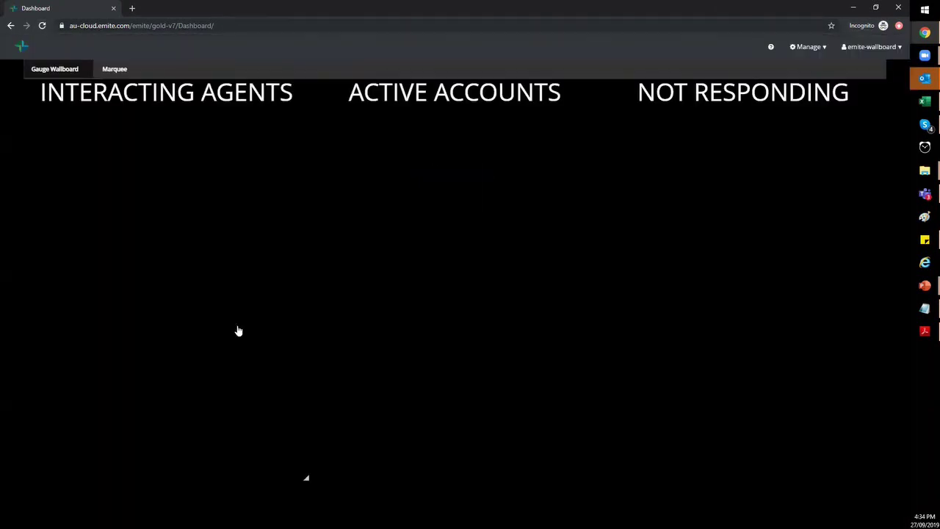
- In the incognito window signed in as emite-wallboard, open the Marquee page and copy its page URL
left_click(116, 70)
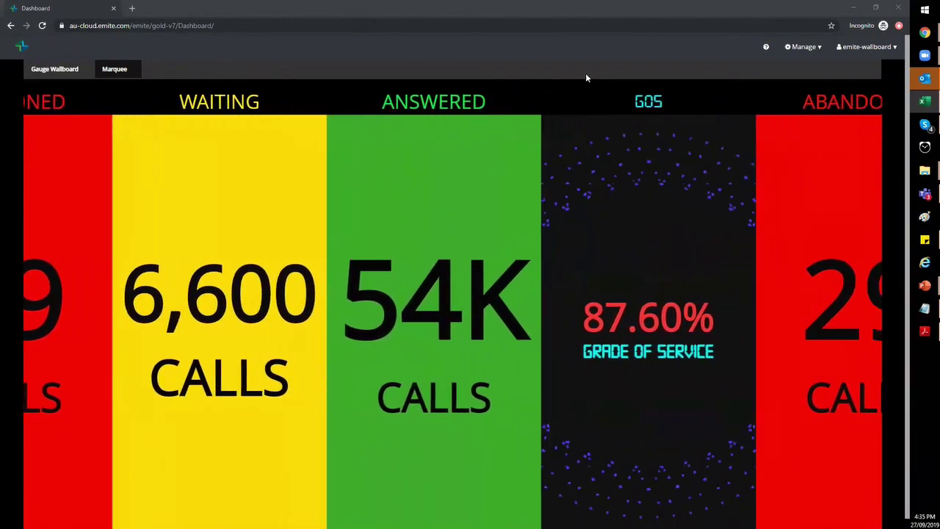
left_click(804, 47)
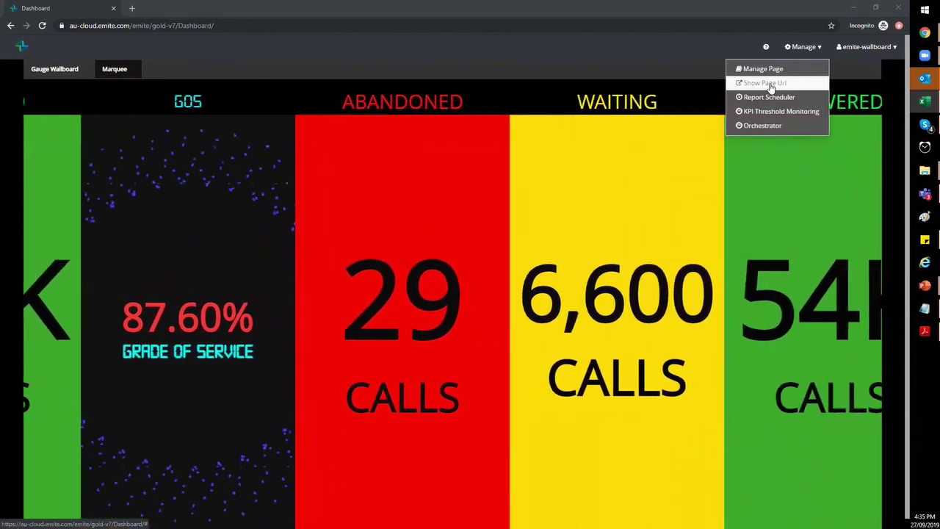
left_click(770, 86)
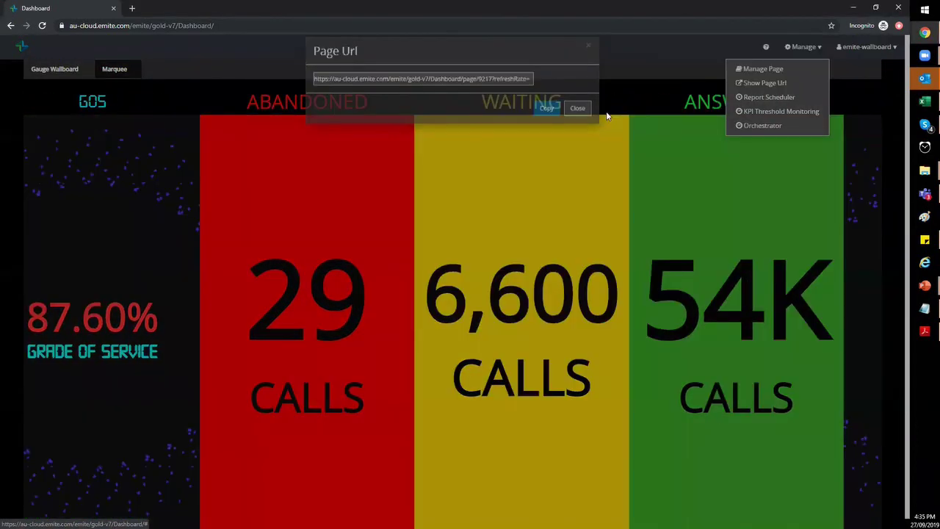
left_click(545, 122)
key("ctrl+c")
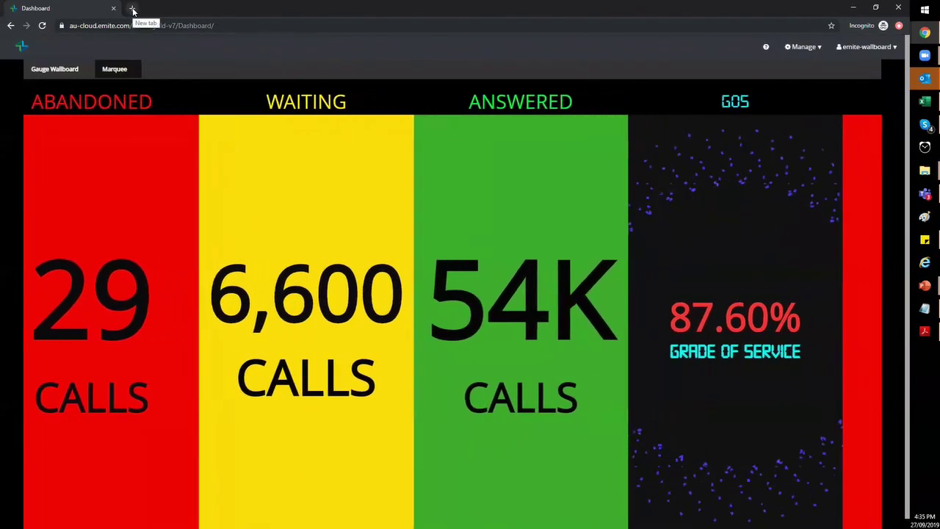
- Paste the copied page URL into a new tab's address and shrink the browser window to a floating size over the desktop
left_click(132, 9)
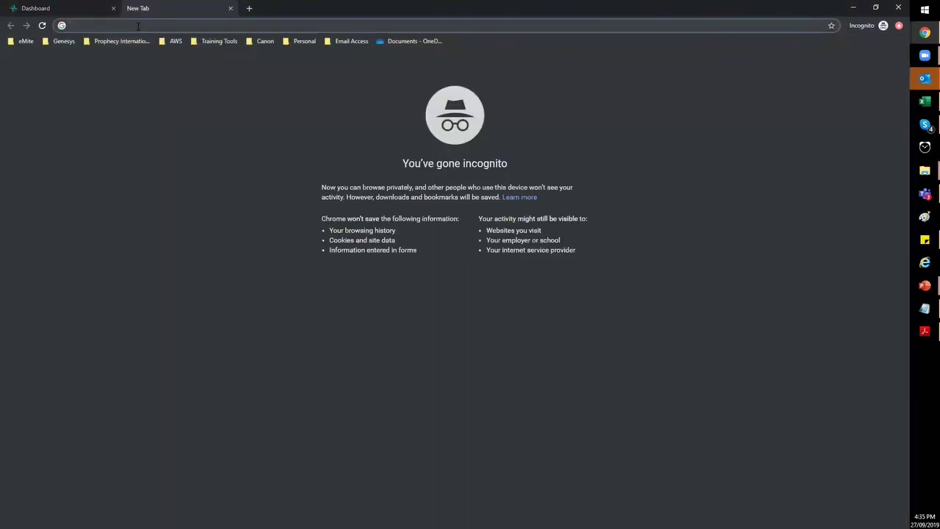
key("ctrl+v")
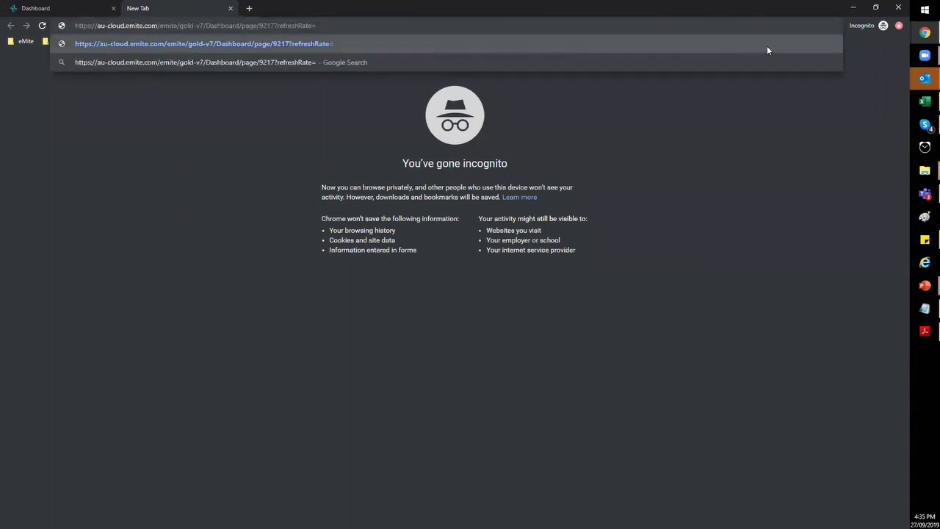
left_click(875, 7)
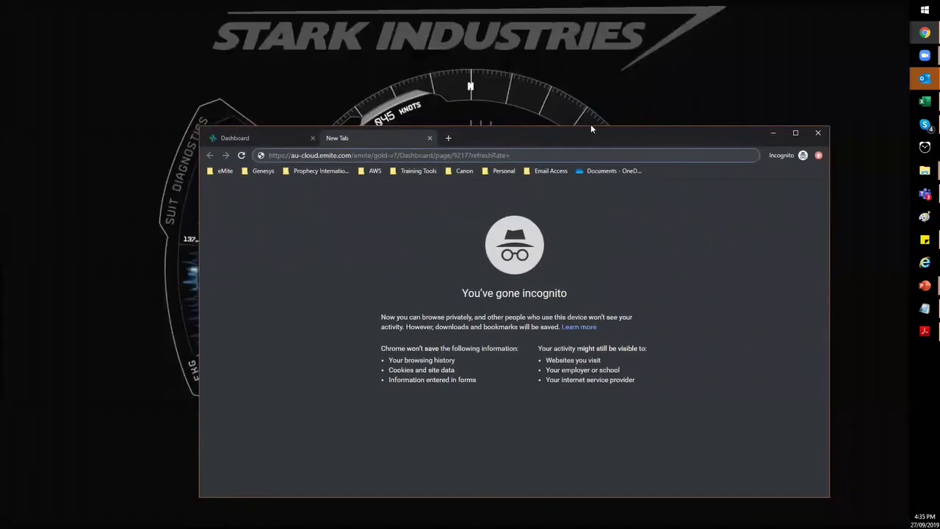
left_click_drag(591, 129, 545, 60)
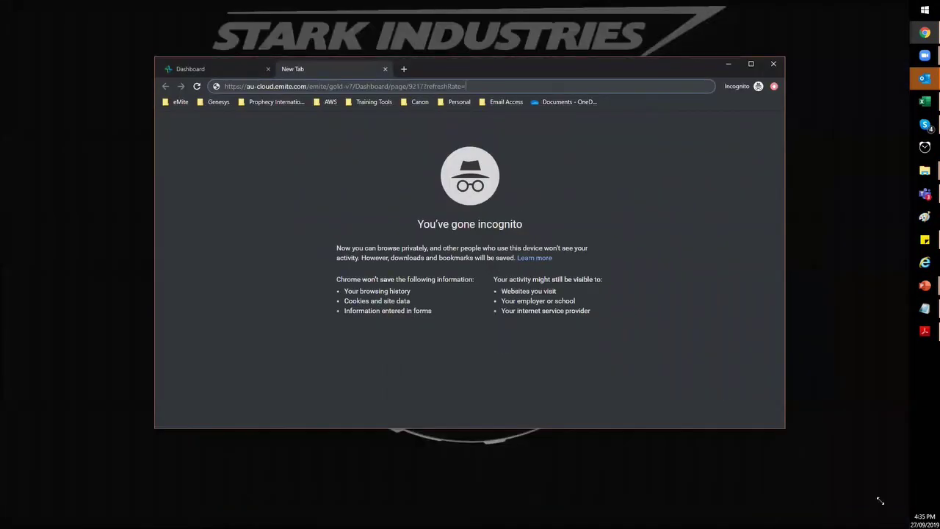
left_click_drag(880, 501, 881, 501)
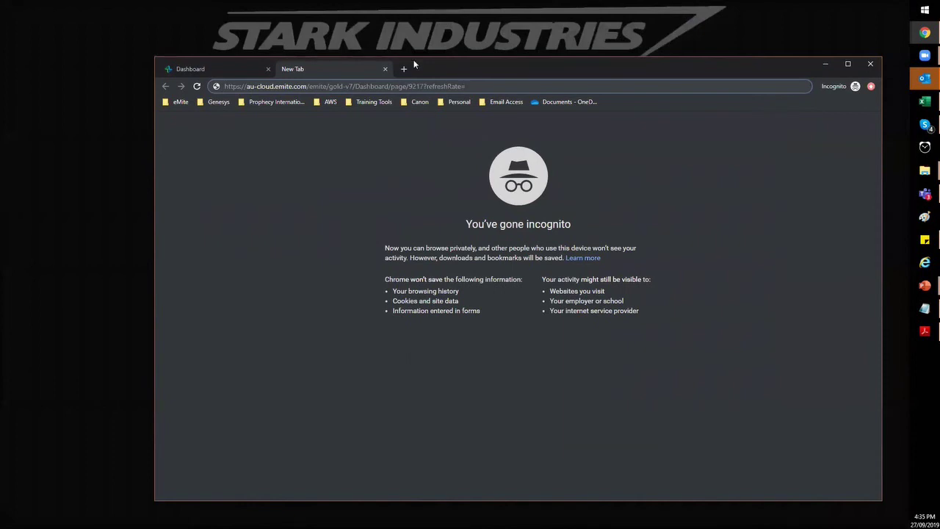
left_click_drag(414, 65, 332, 34)
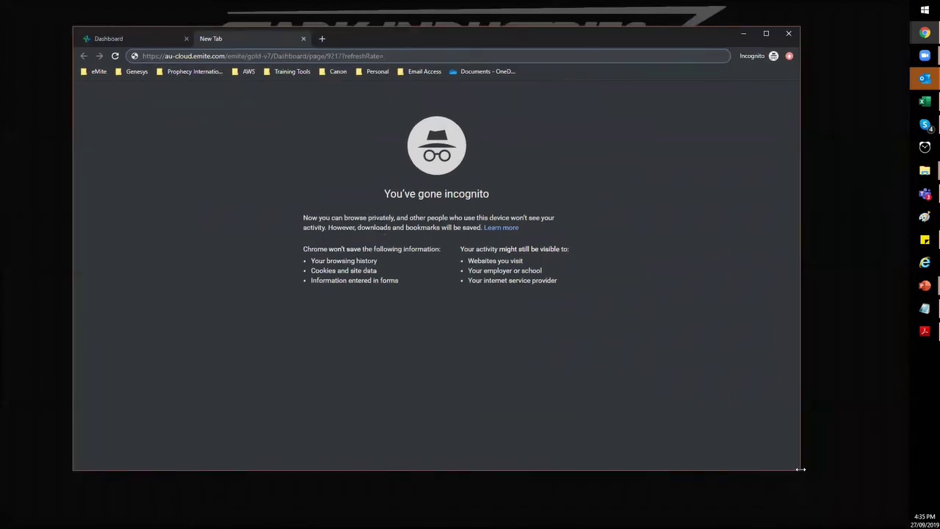
left_click_drag(800, 470, 823, 470)
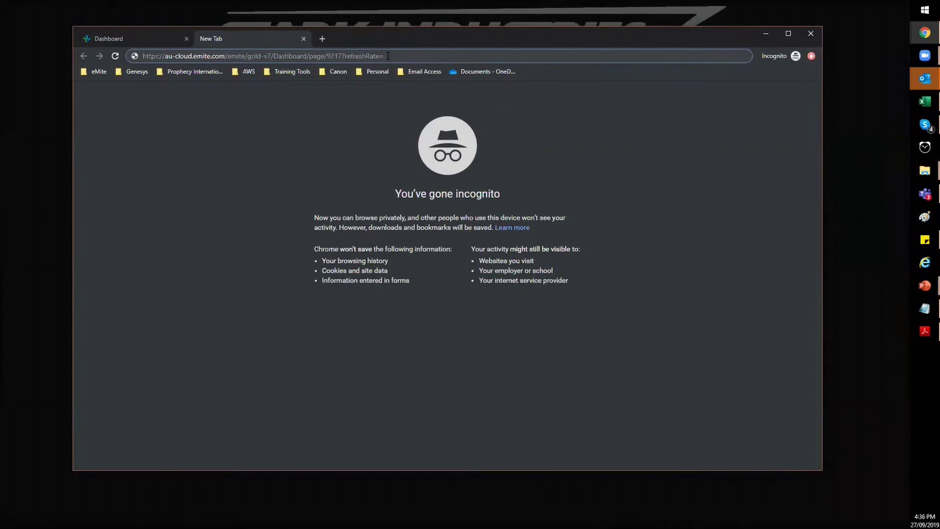
- Complete the page URL with refreshRate=30, load the Marquee page and check its Manage and account menus
type("30")
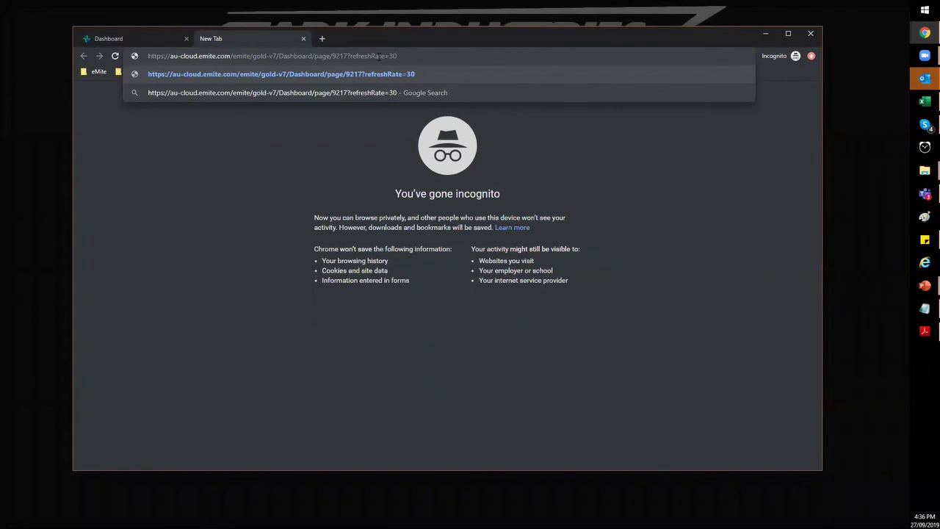
key("Return")
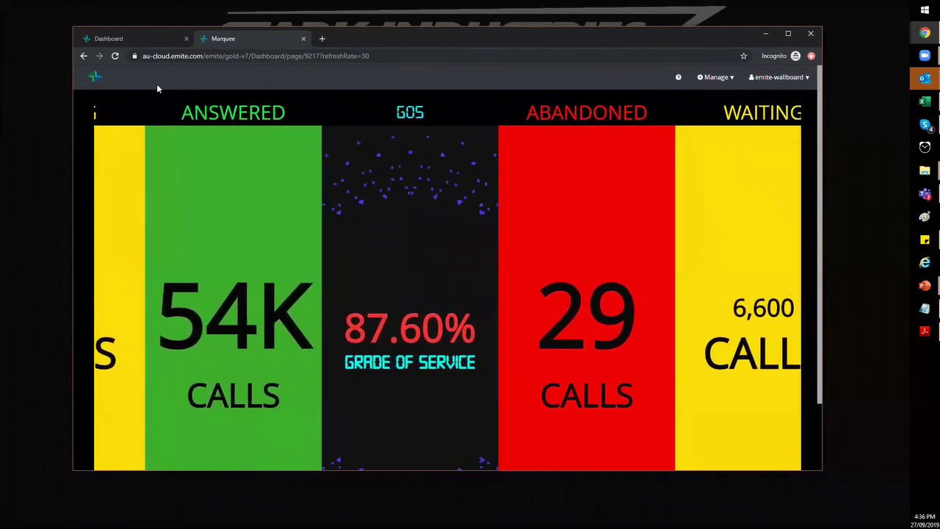
left_click(717, 78)
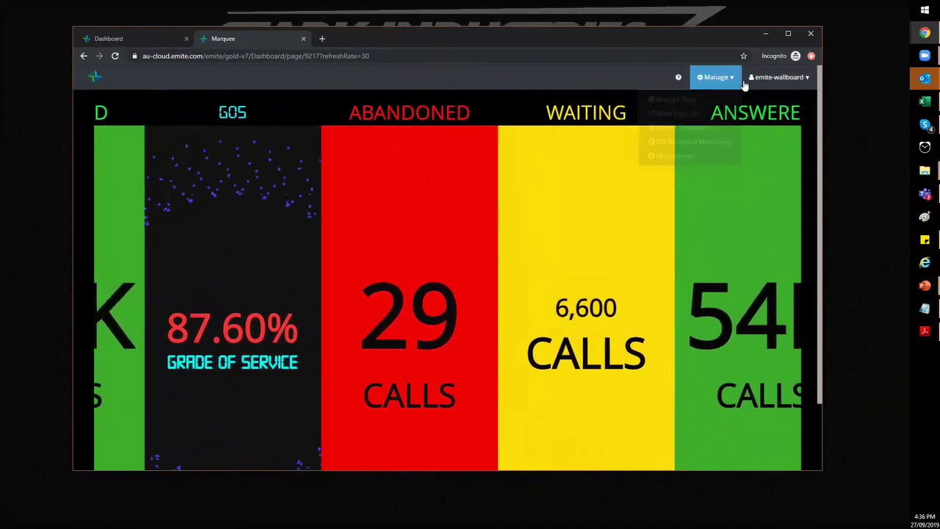
left_click(753, 80)
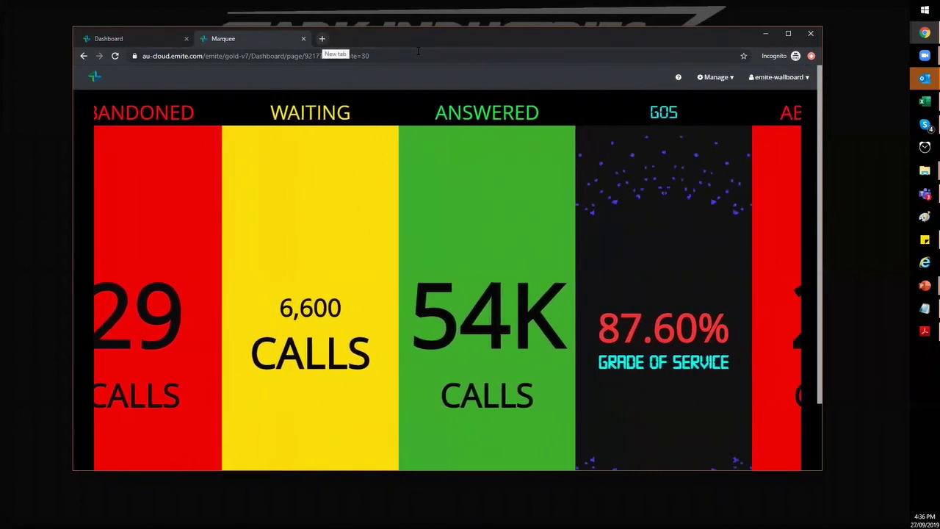
- Load the Marquee page URL with &hasmenu=false appended in another new tab and maximize the window
key("ctrl+t")
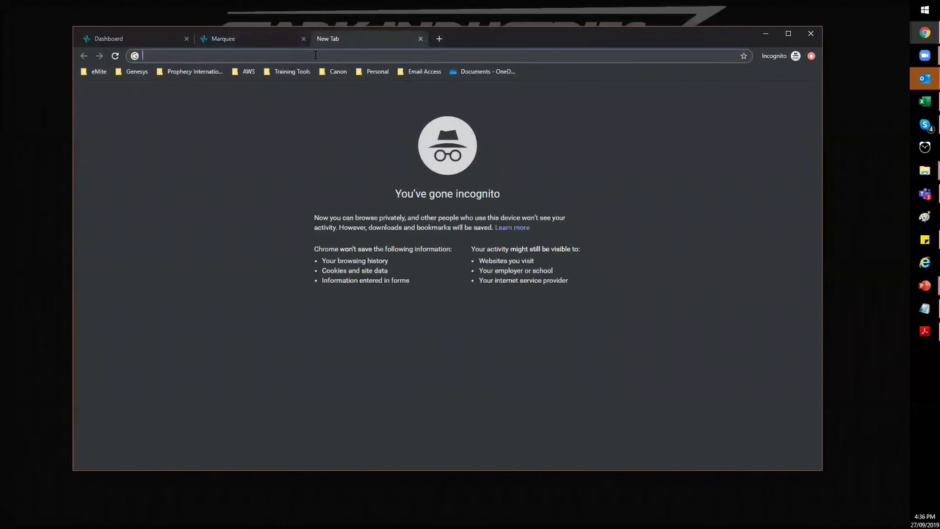
type("https://au-cloud.emite.com/emite/gold-v7/Dashboard/page/9217?refreshRate=")
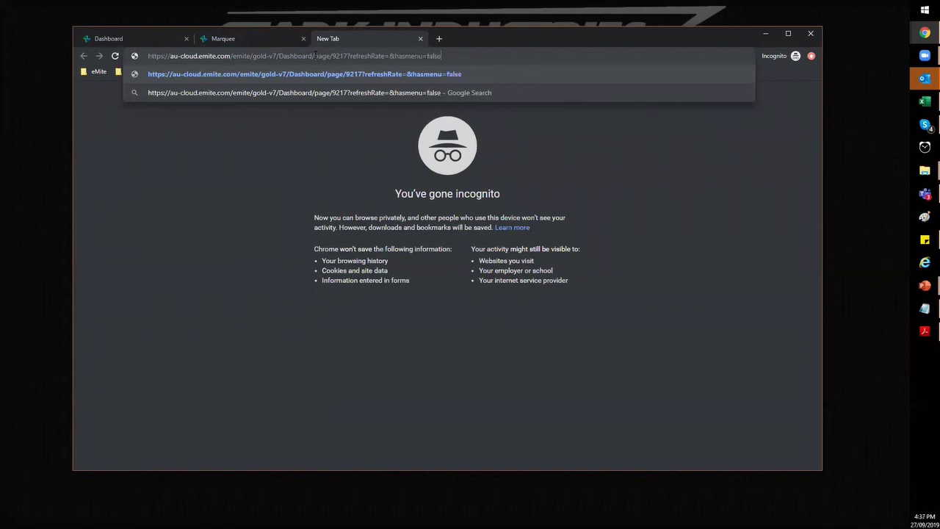
key("Return")
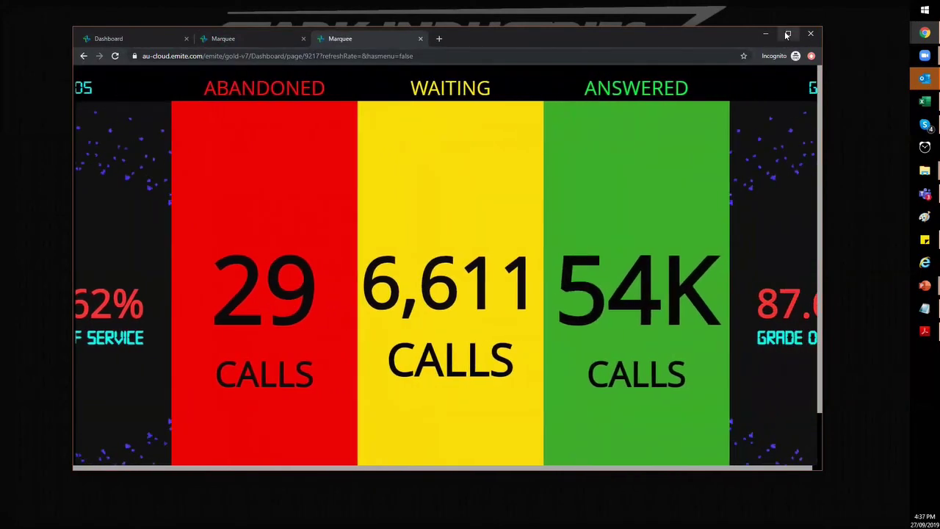
left_click(787, 34)
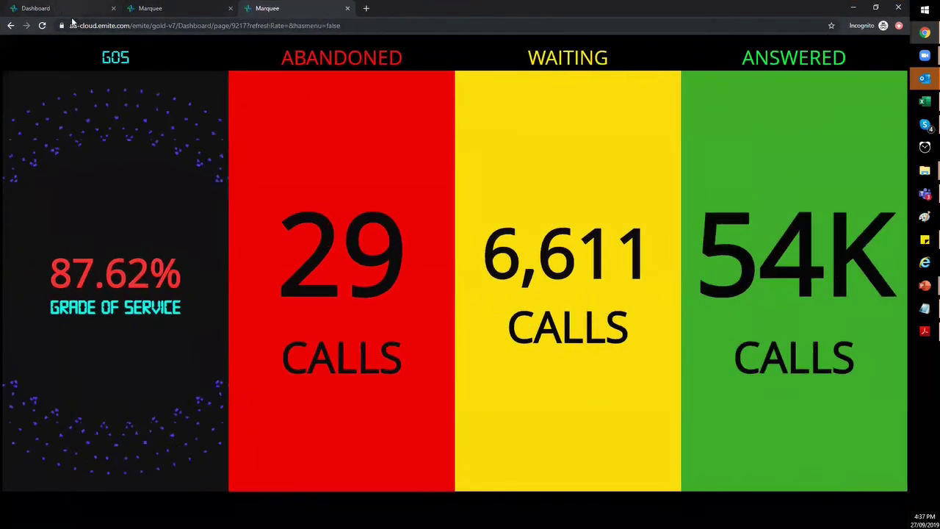
- Compare the full dashboard, the refreshRate=30 page and the menu-free Marquee page, viewing the latter in reduced and maximized windows
left_click(71, 9)
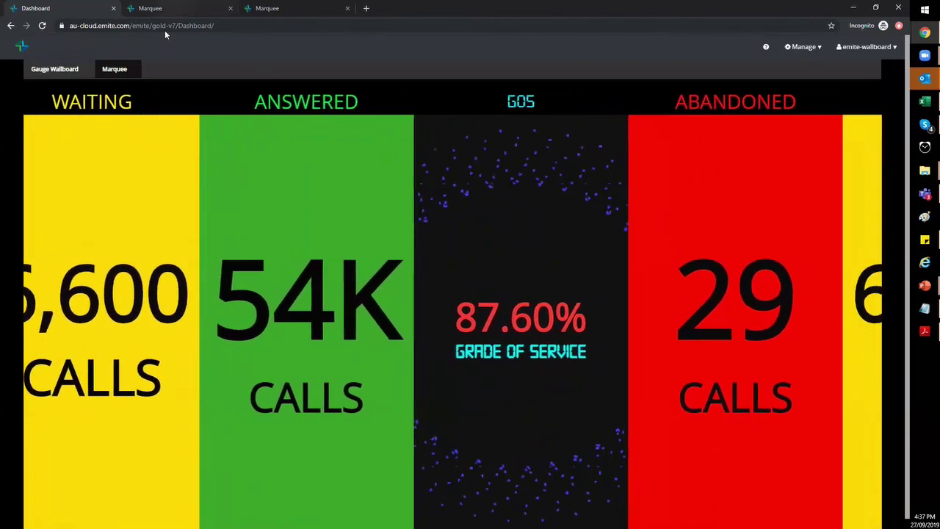
left_click(166, 9)
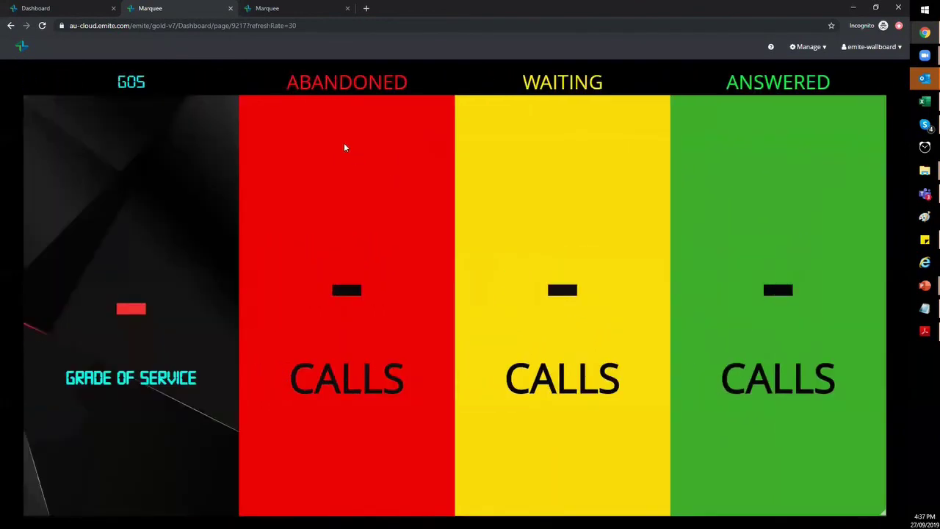
left_click(875, 7)
left_click(360, 39)
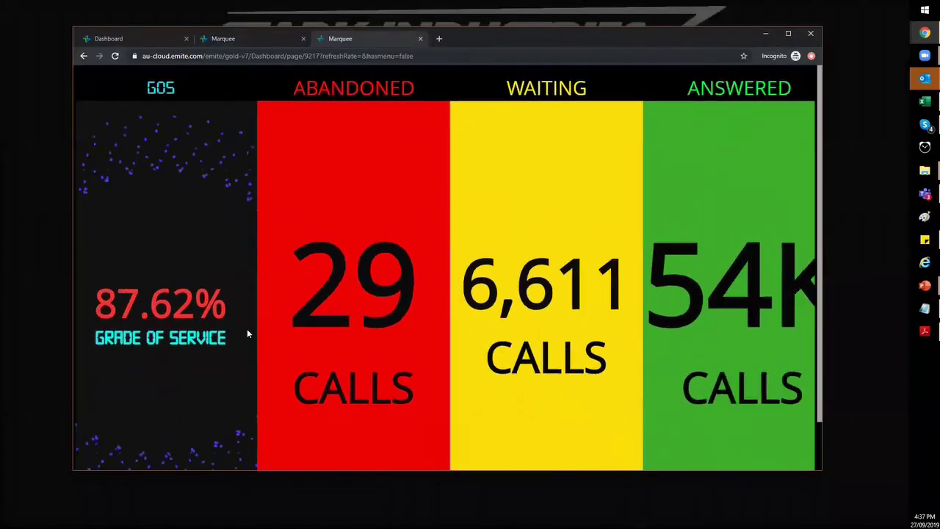
left_click(787, 33)
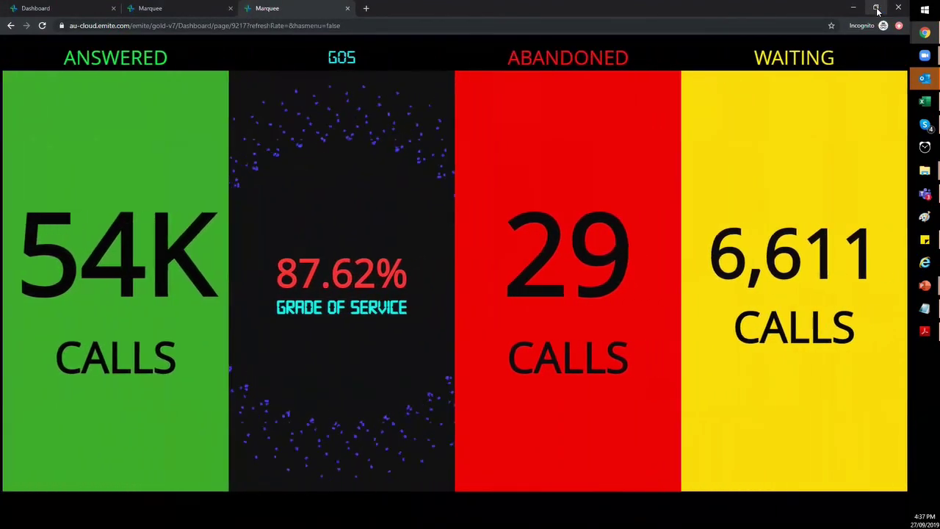
- Return to the full dashboard, enable Play in the emite-wallboard user's settings and save the play settings
left_click(48, 11)
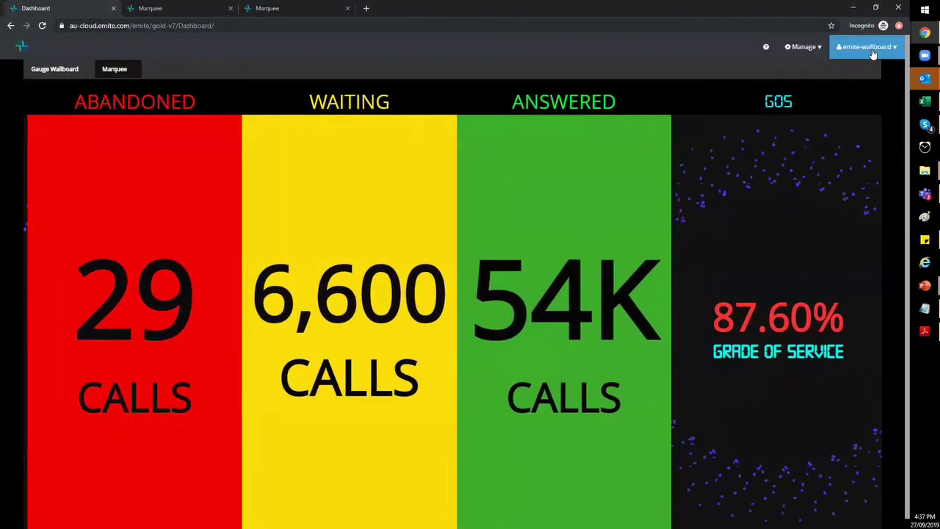
left_click(871, 49)
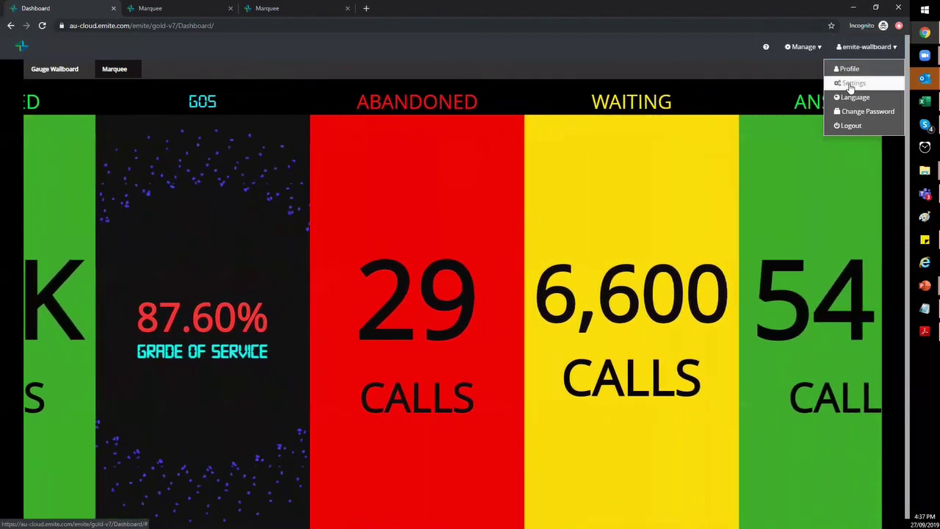
left_click(849, 83)
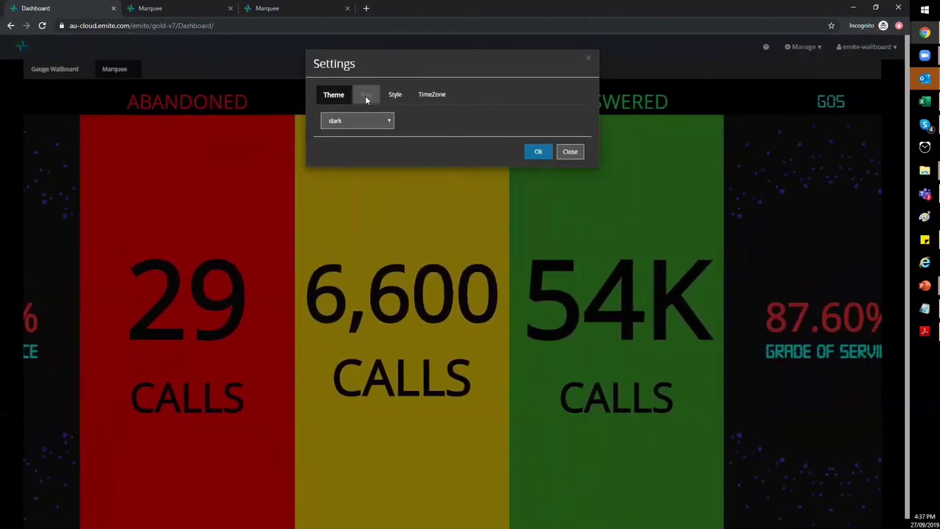
left_click(364, 96)
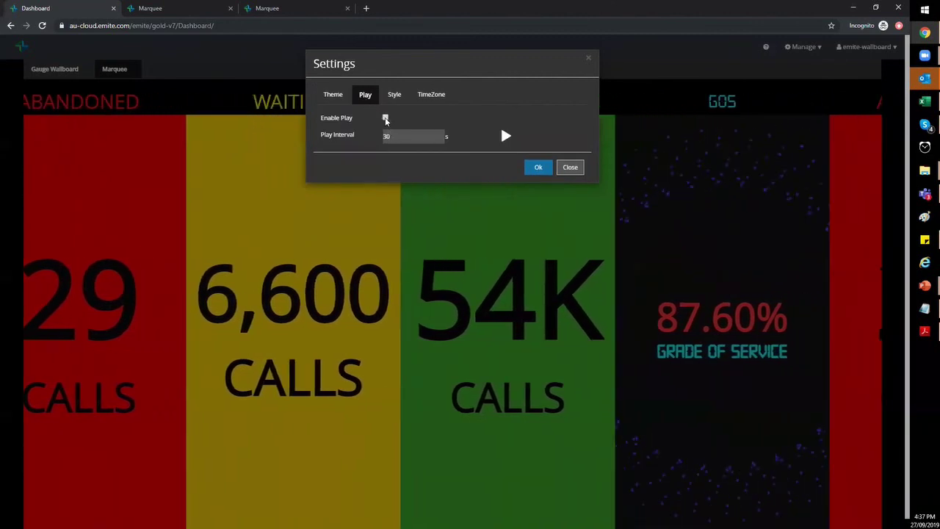
left_click(385, 119)
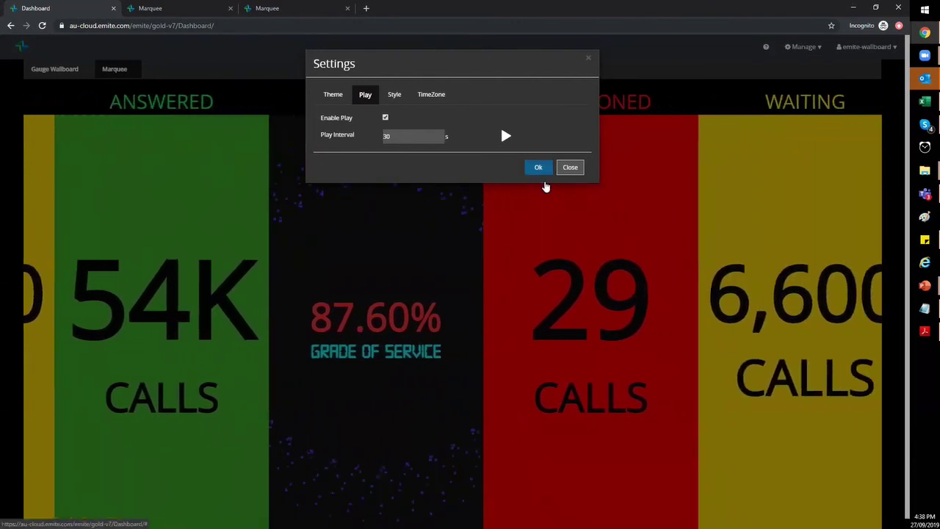
left_click(539, 168)
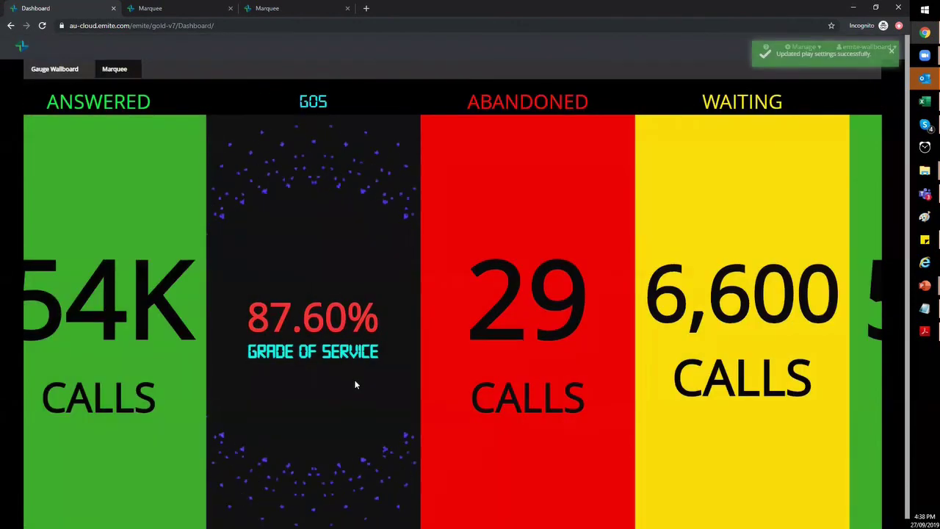